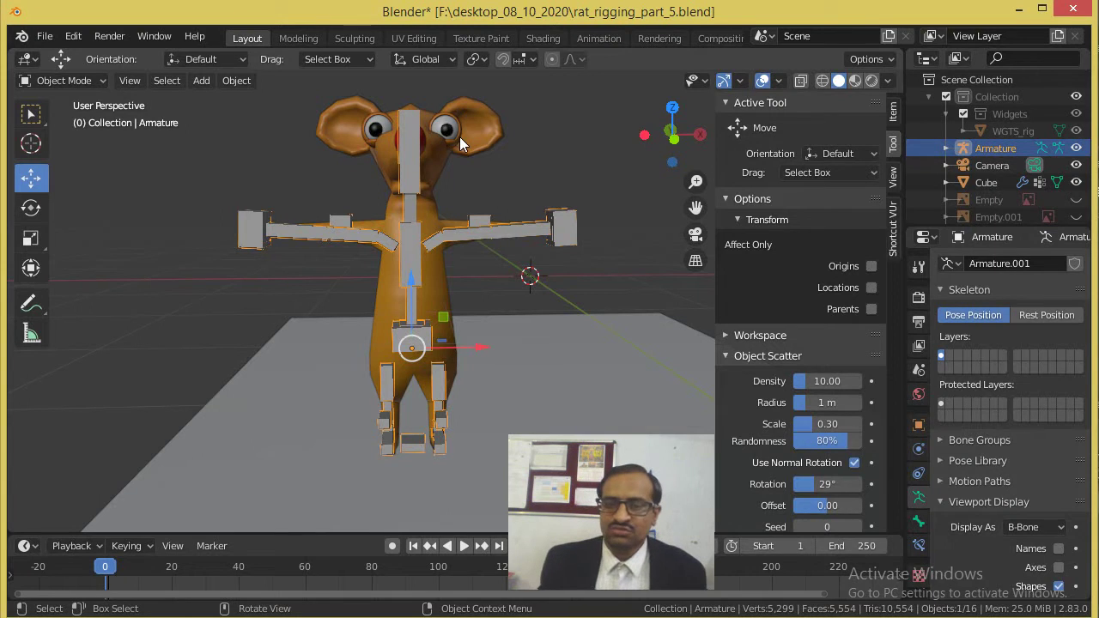
# Step: Show the rat from the front, select its armature and switch it to Edit Mode
pyautogui.scroll(-2, 403, 225)
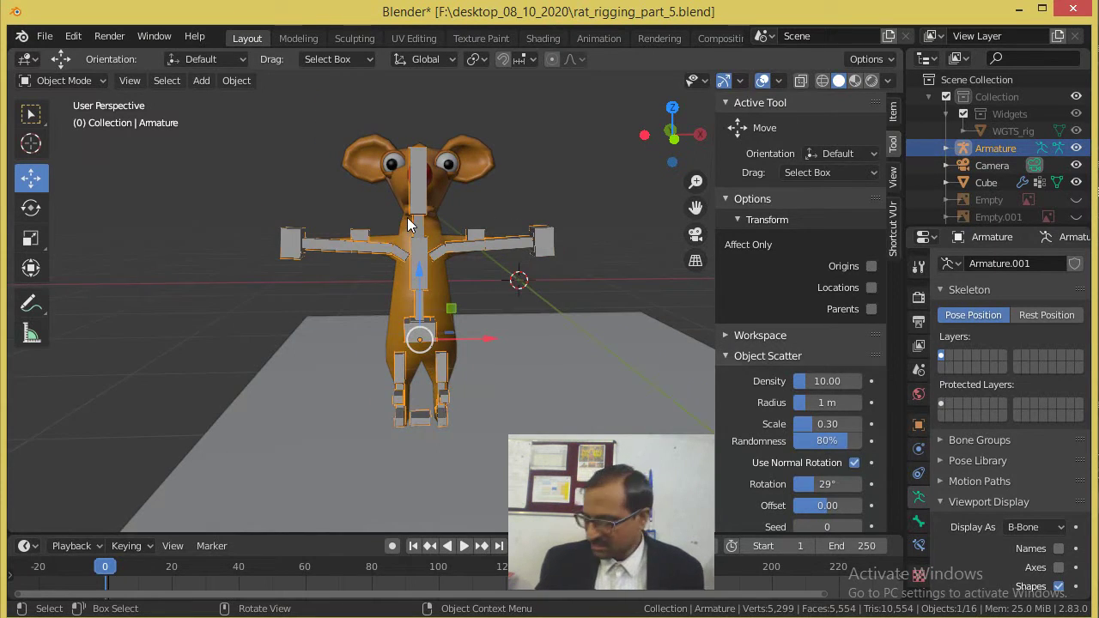
pyautogui.scroll(2, 408, 225)
pyautogui.press('KP_1')
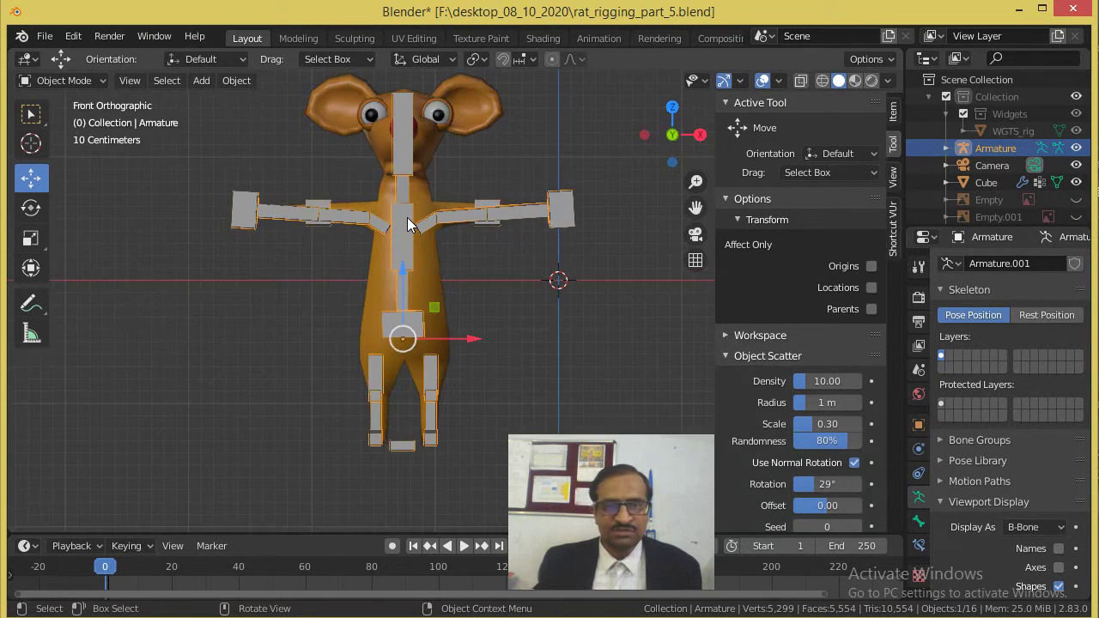
pyautogui.scroll(2, 410, 226)
pyautogui.click(377, 222)
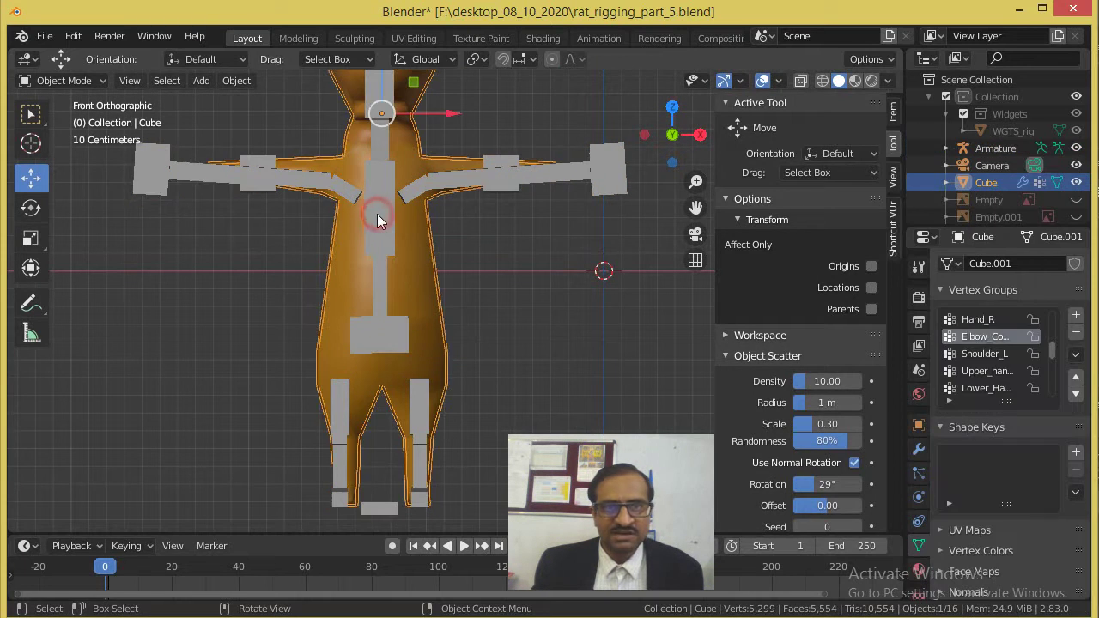
pyautogui.click(478, 183)
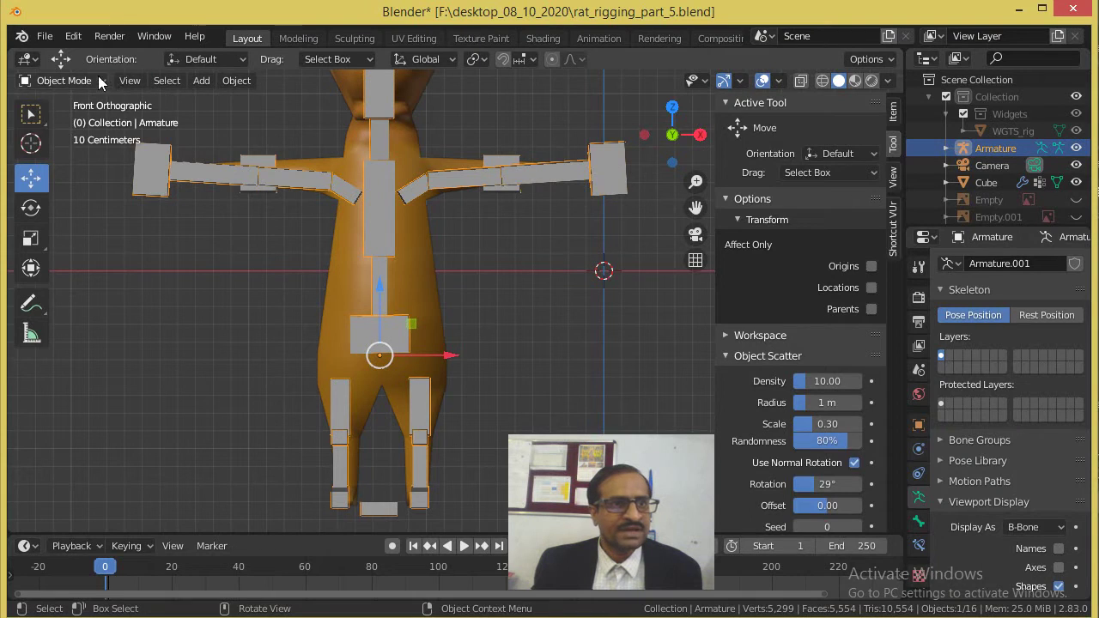
pyautogui.click(62, 80)
pyautogui.click(57, 116)
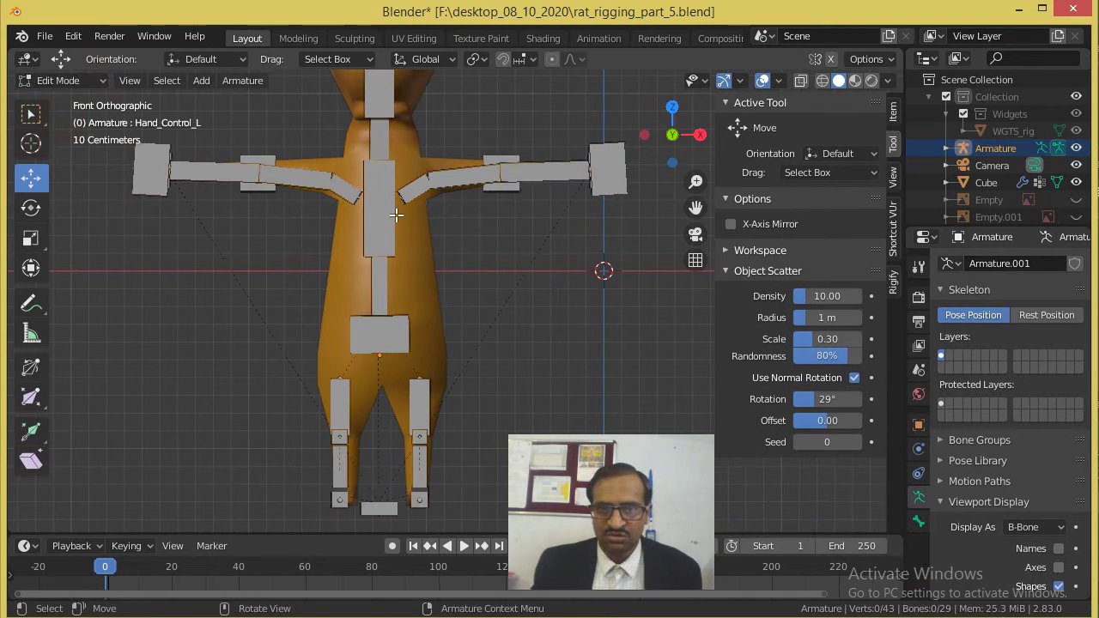
# Step: Place the 3D cursor on the rat's right eye and add a single bone there
pyautogui.scroll(3, 405, 205)
pyautogui.keyDown('ctrl'); pyautogui.scroll(5, 449, 329); pyautogui.keyUp('ctrl')
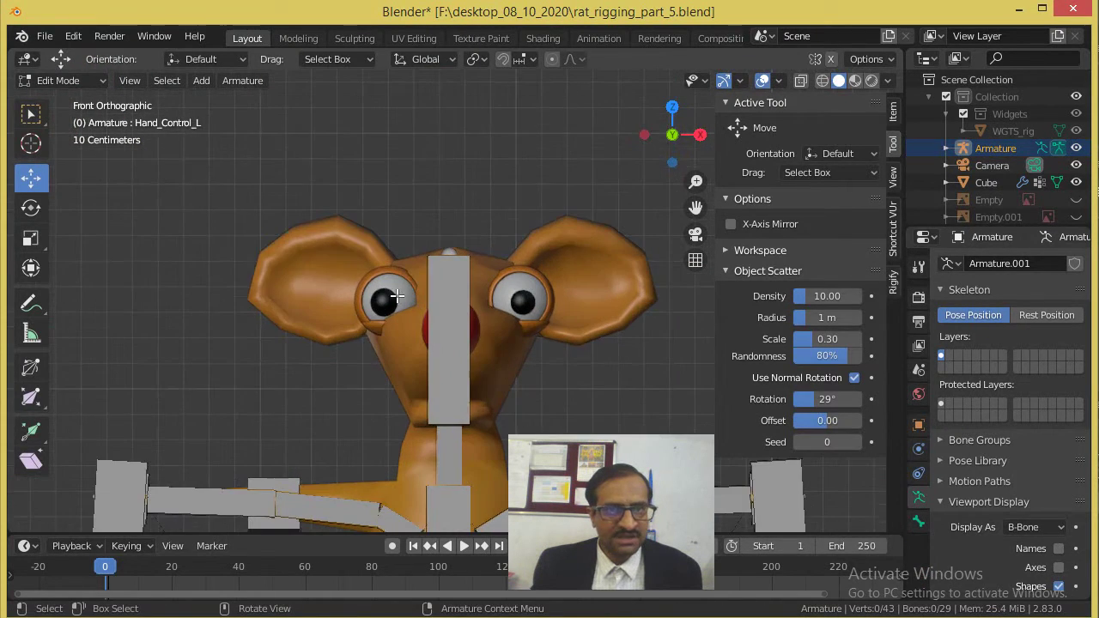
pyautogui.click(31, 143)
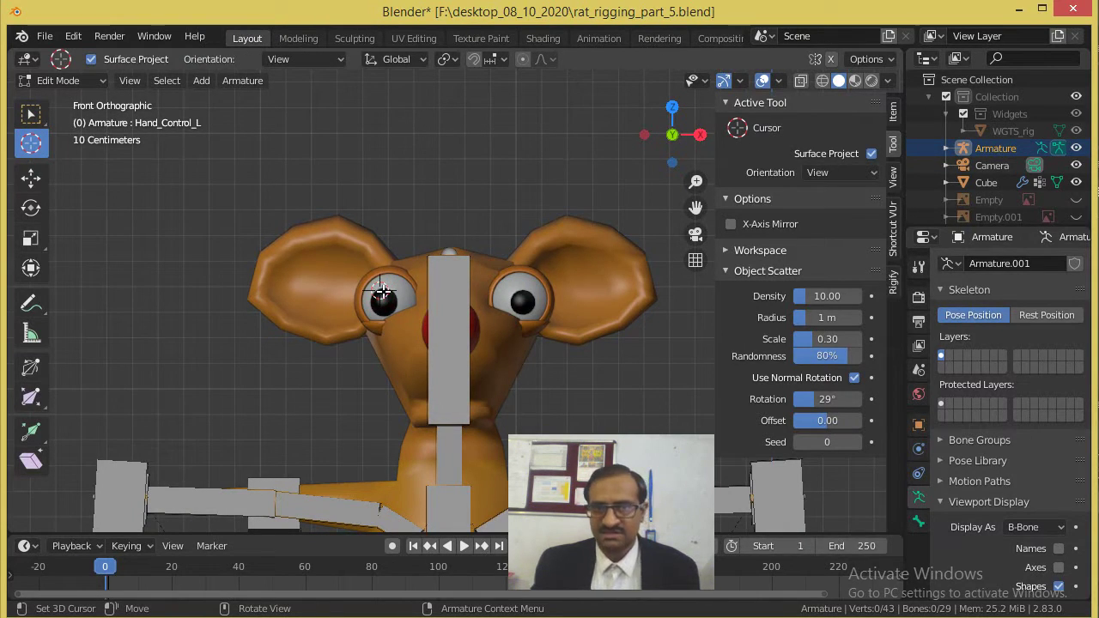
pyautogui.click(202, 80)
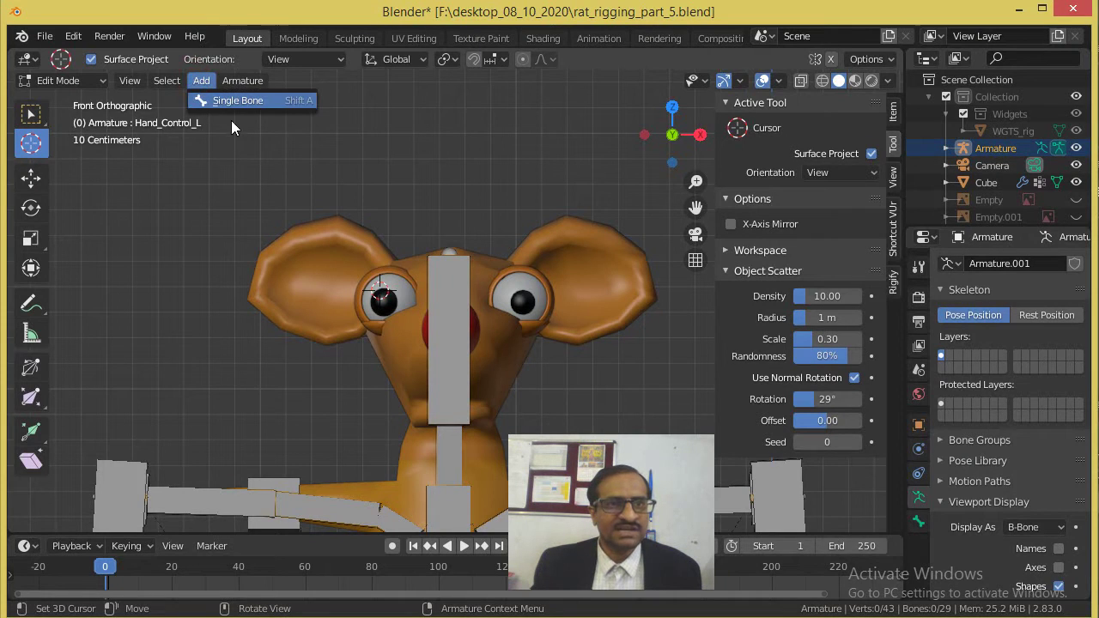
pyautogui.click(235, 101)
pyautogui.scroll(-3, 223, 189)
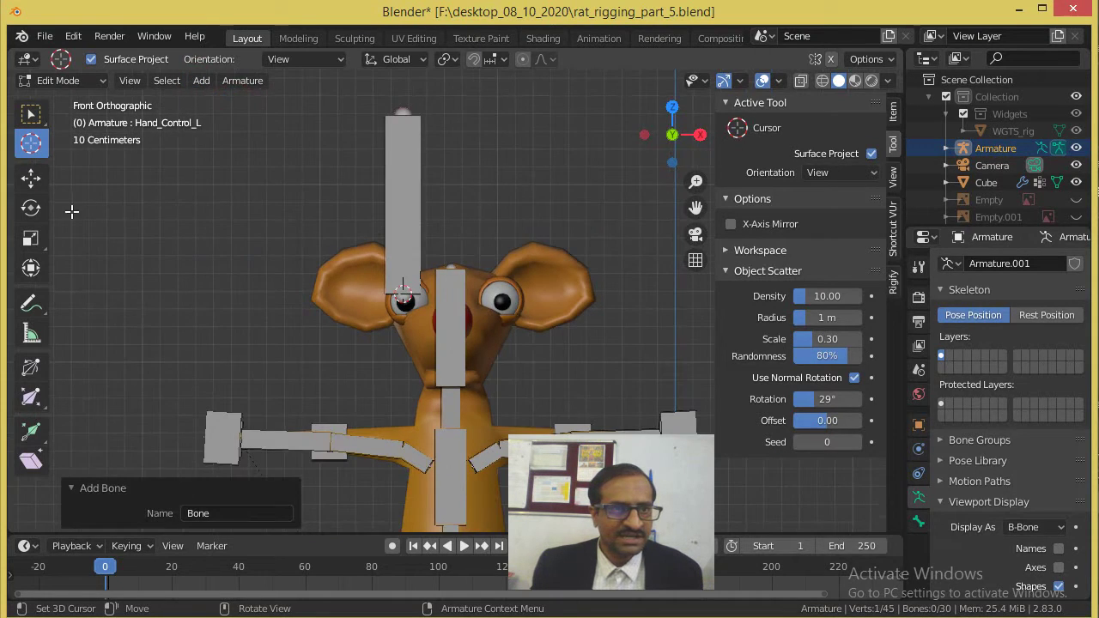
# Step: Move the new bone's tip outward and down so the bone lies nearly horizontal across the rat's right ear in front view
pyautogui.click(31, 178)
pyautogui.moveTo(403, 117); pyautogui.dragTo(313, 291)
pyautogui.hotkey('shift', 'a')
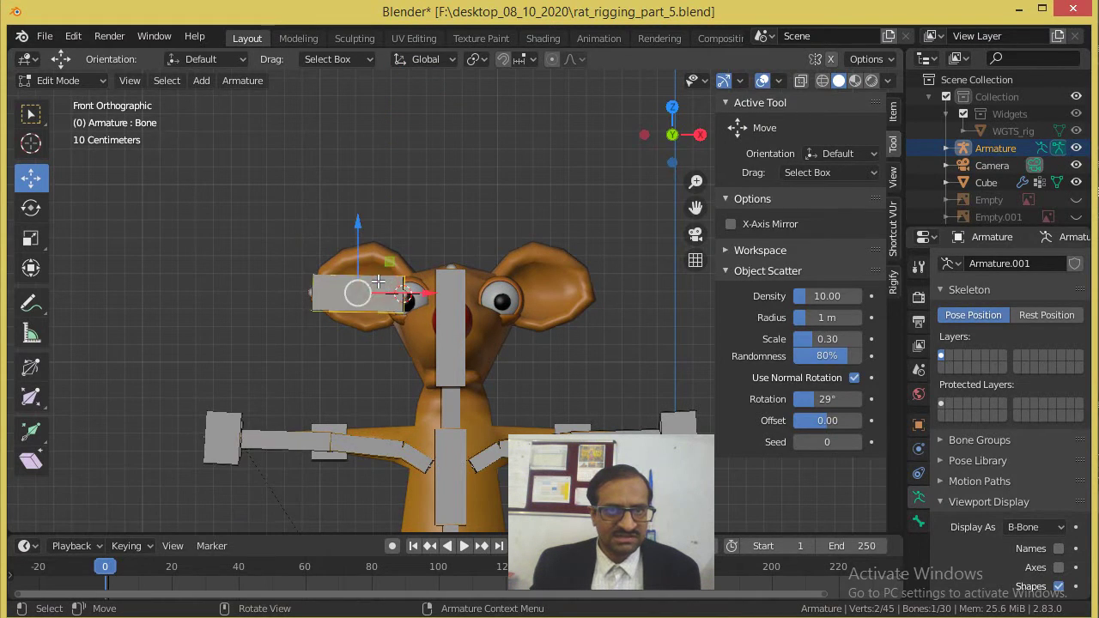
pyautogui.moveTo(304, 293); pyautogui.dragTo(318, 284)
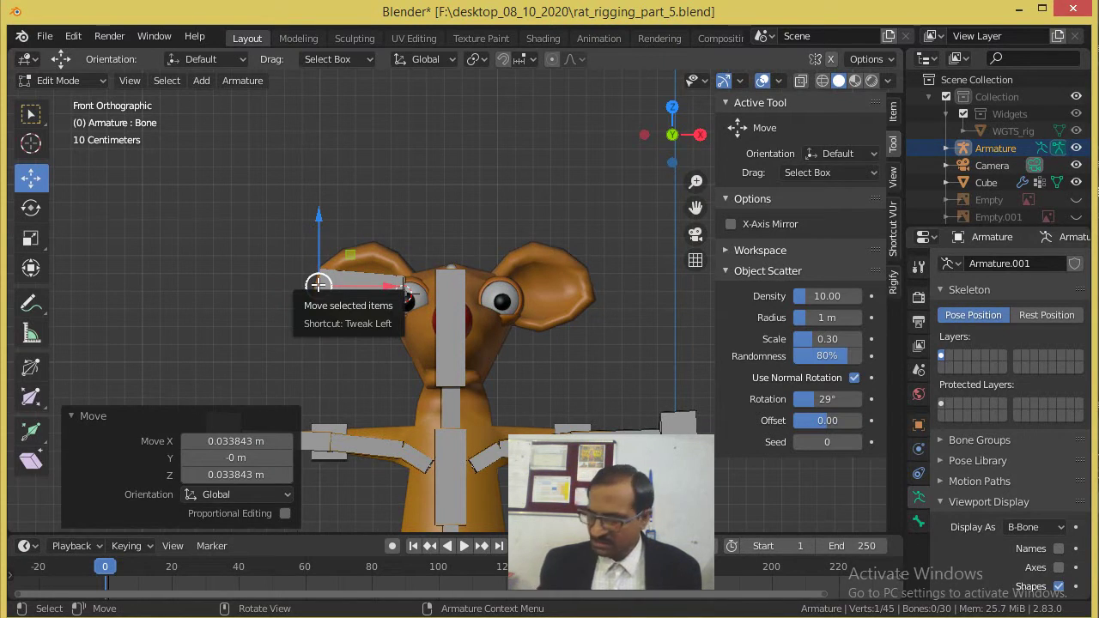
# Step: In the right side view, move the whole ear bone back about 0.56 m along Y to the ear
pyautogui.press('KP_3')
pyautogui.scroll(3, 307, 282)
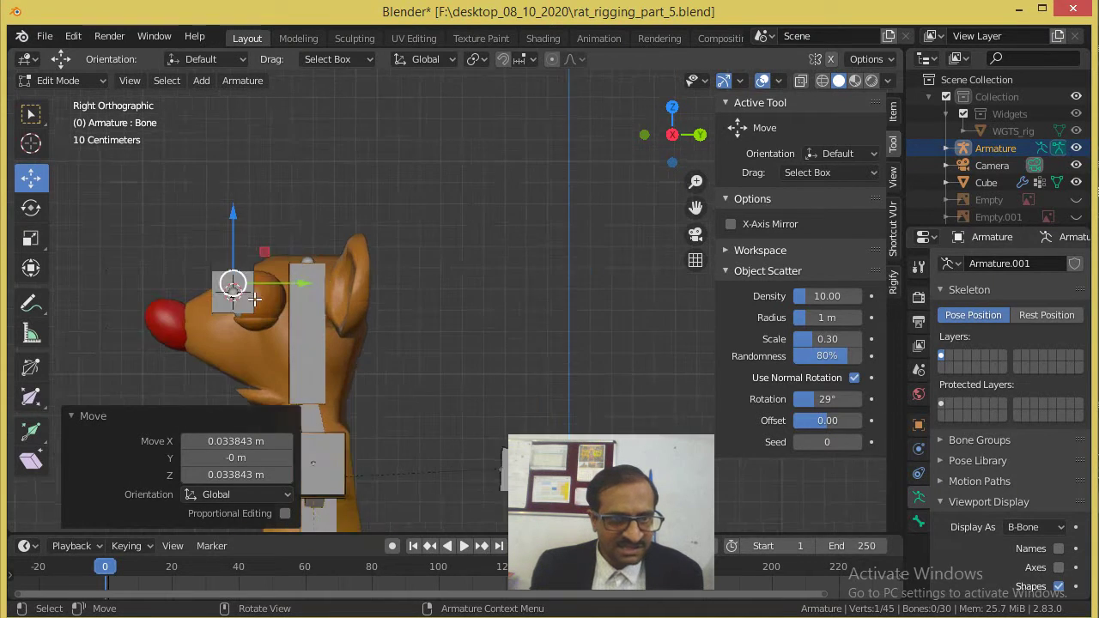
pyautogui.click(120, 273)
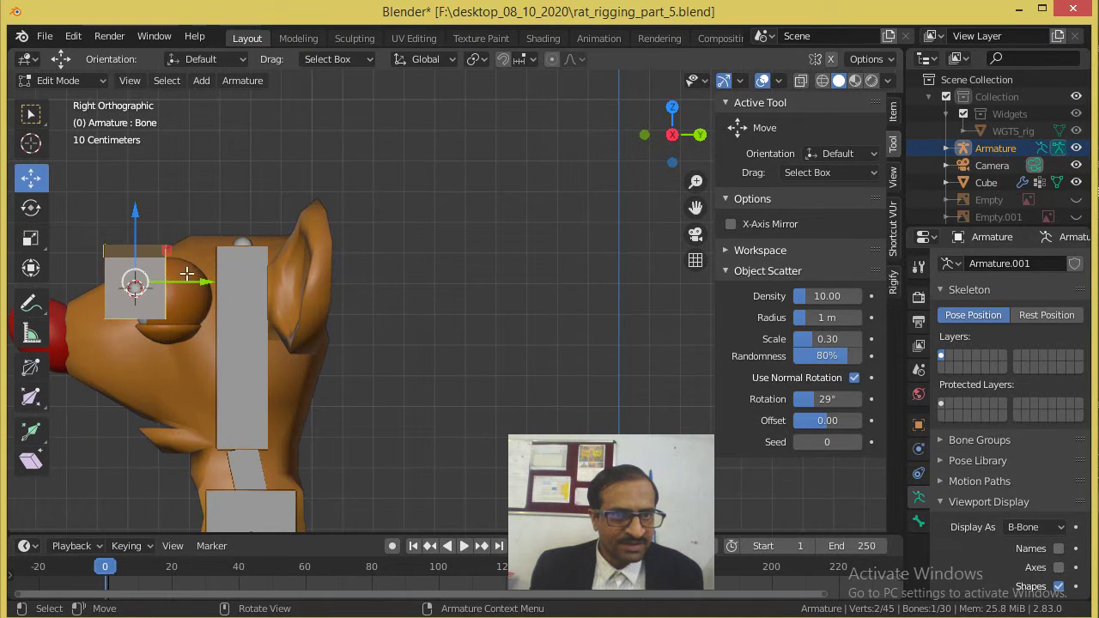
pyautogui.moveTo(186, 283); pyautogui.dragTo(359, 292)
# Step: Raise the outer tip of the right ear bone about 0.059 m along Z
pyautogui.press('KP_7')
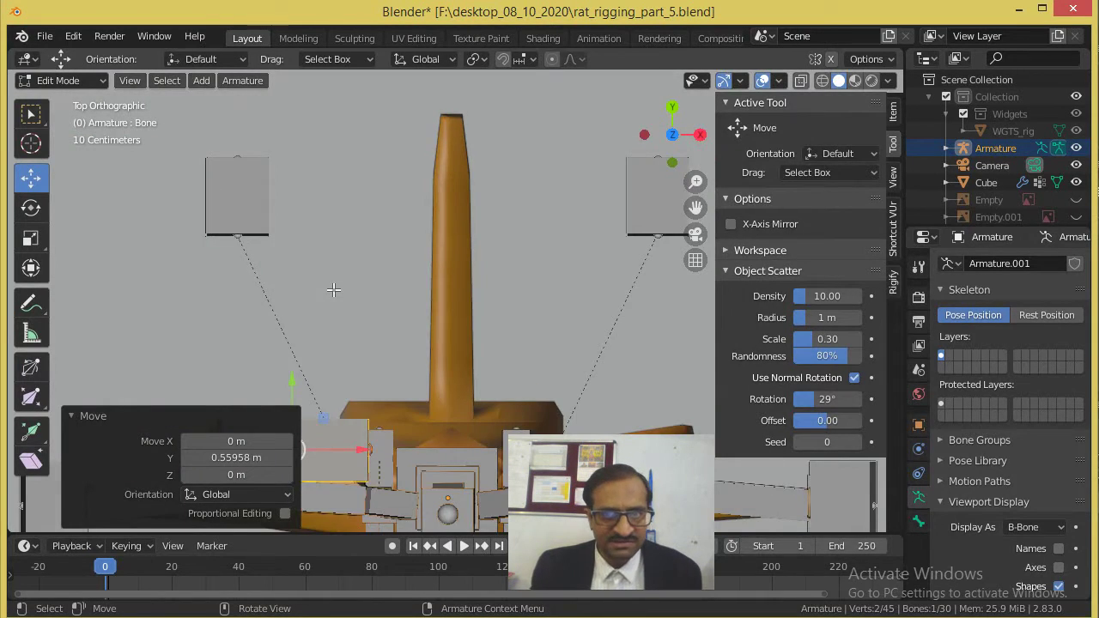
pyautogui.keyDown('shift'); pyautogui.scroll(-2, 333, 289); pyautogui.keyUp('shift')
pyautogui.scroll(4, 473, 268)
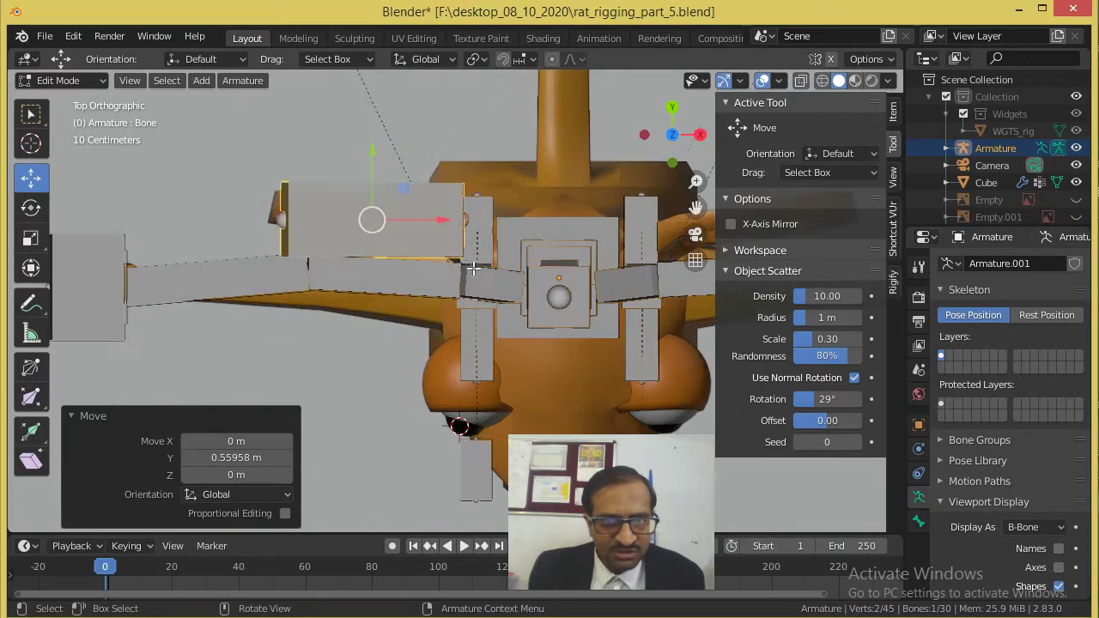
pyautogui.moveTo(365, 211); pyautogui.dragTo(369, 382, button='middle')
pyautogui.moveTo(382, 257); pyautogui.dragTo(326, 225, button='middle')
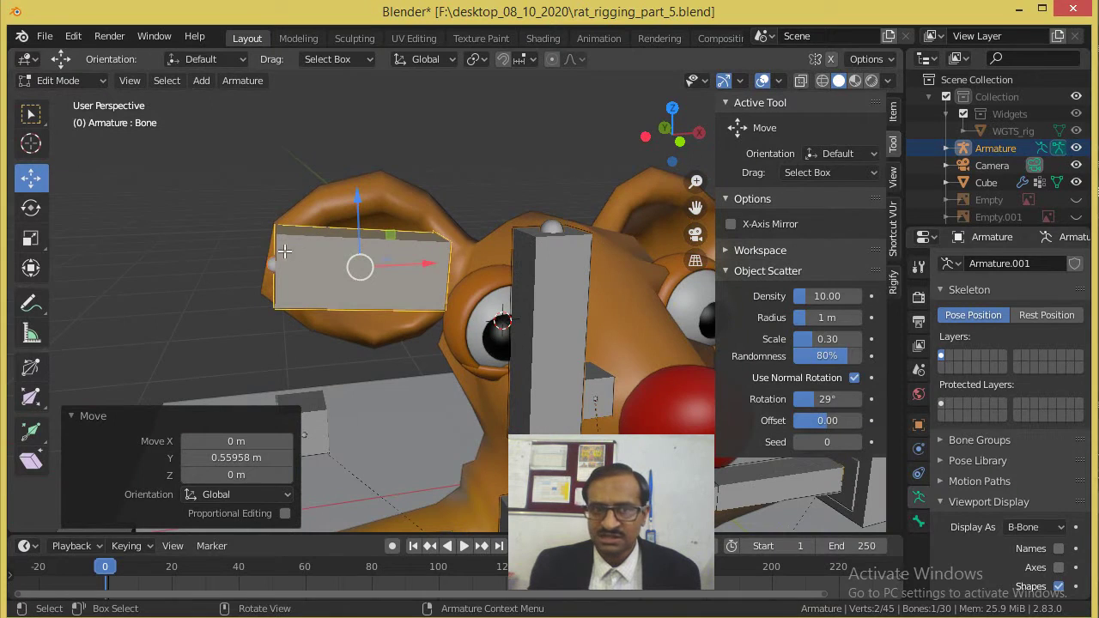
pyautogui.click(274, 264)
pyautogui.moveTo(272, 246); pyautogui.dragTo(265, 224)
# Step: Duplicate the right ear bone and shift the copy about 0.57 m along X towards the left ear
pyautogui.moveTo(302, 220); pyautogui.dragTo(425, 261, button='middle')
pyautogui.scroll(2, 459, 245)
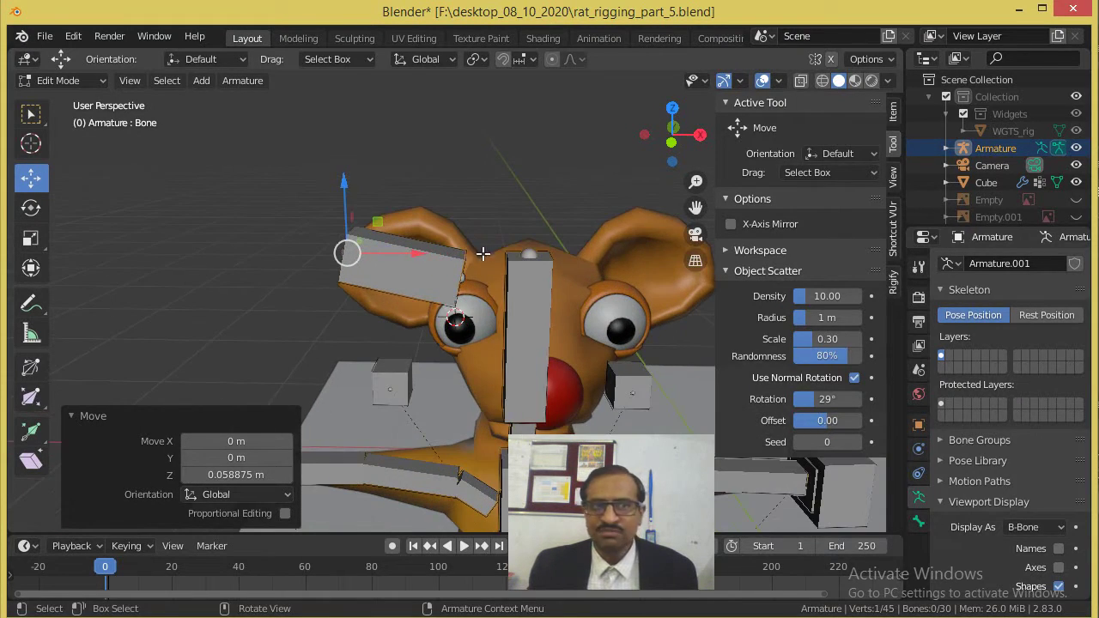
pyautogui.scroll(2, 483, 255)
pyautogui.keyDown('shift'); pyautogui.moveTo(483, 255); pyautogui.dragTo(349, 199, button='middle'); pyautogui.keyUp('shift')
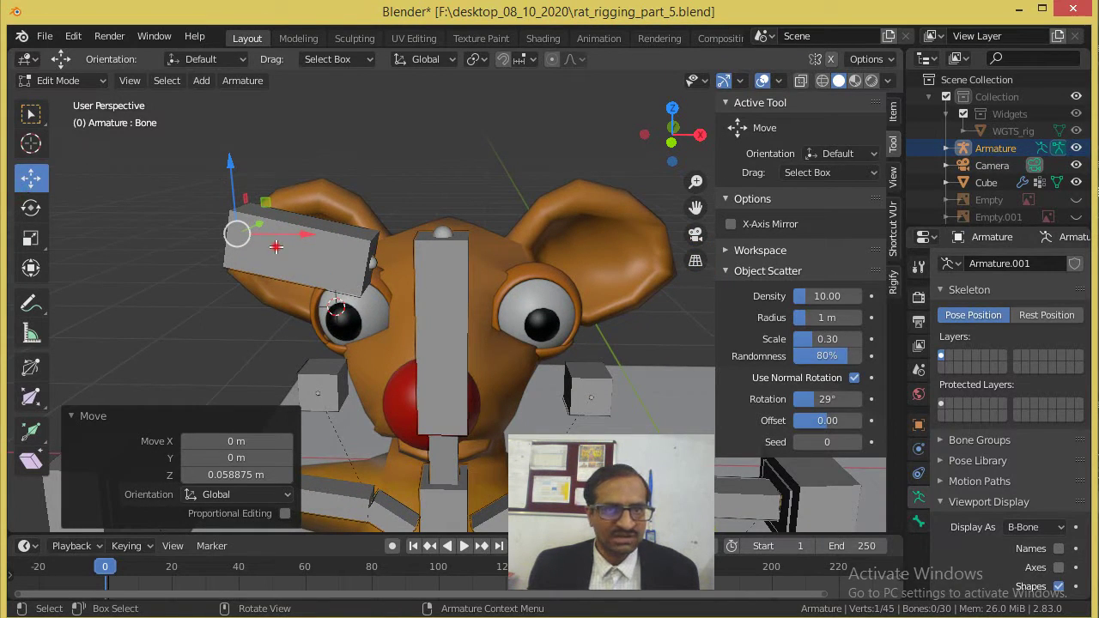
pyautogui.click(316, 249)
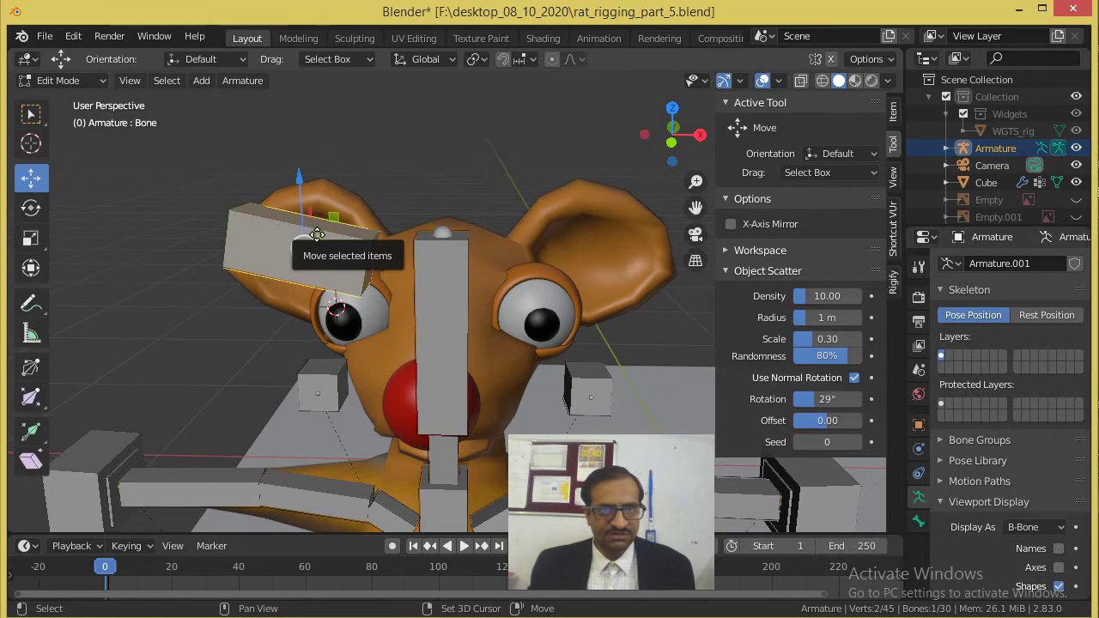
pyautogui.hotkey('shift', 'd')
pyautogui.press('x')
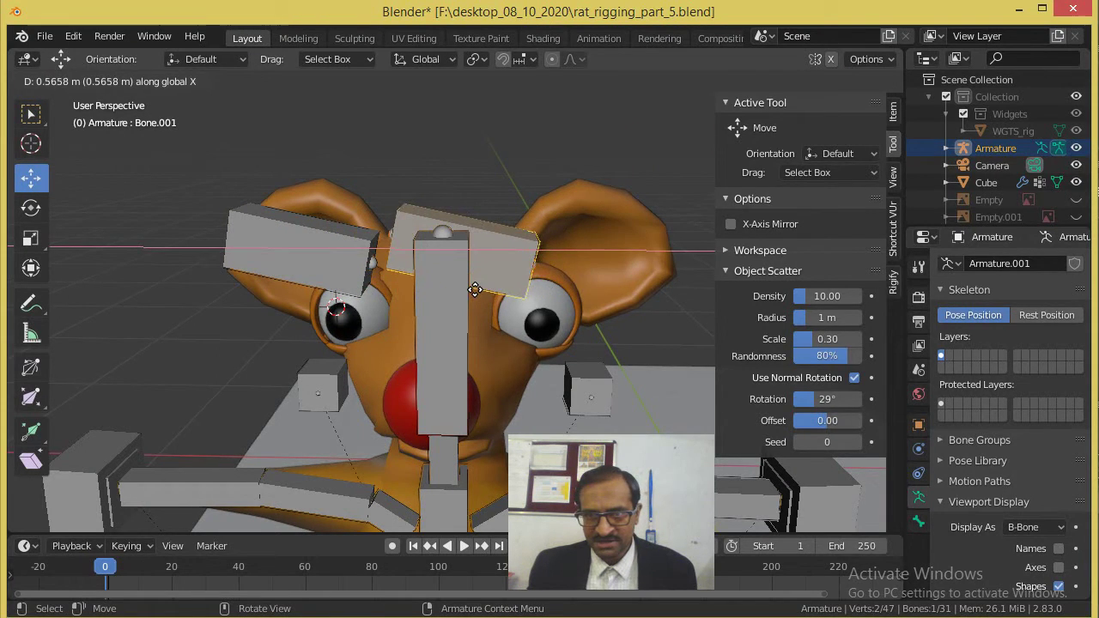
pyautogui.click(439, 288)
pyautogui.click(420, 153)
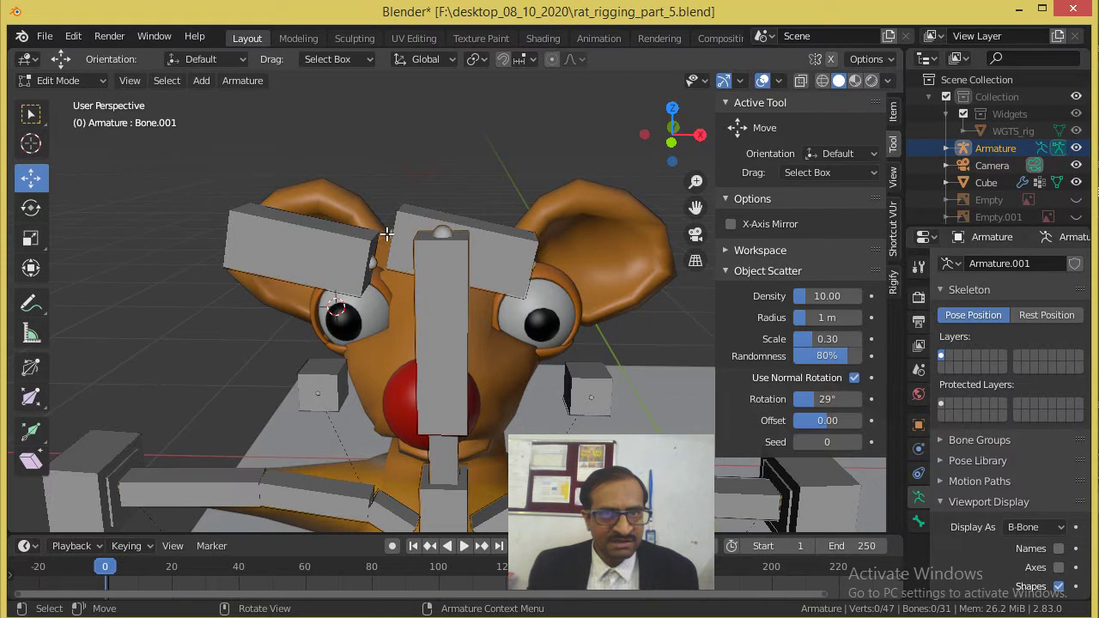
# Step: Move the free end of the duplicated bone about 0.94 m along X to the left ear's outer edge
pyautogui.click(390, 233)
pyautogui.press('g')
pyautogui.press('x')
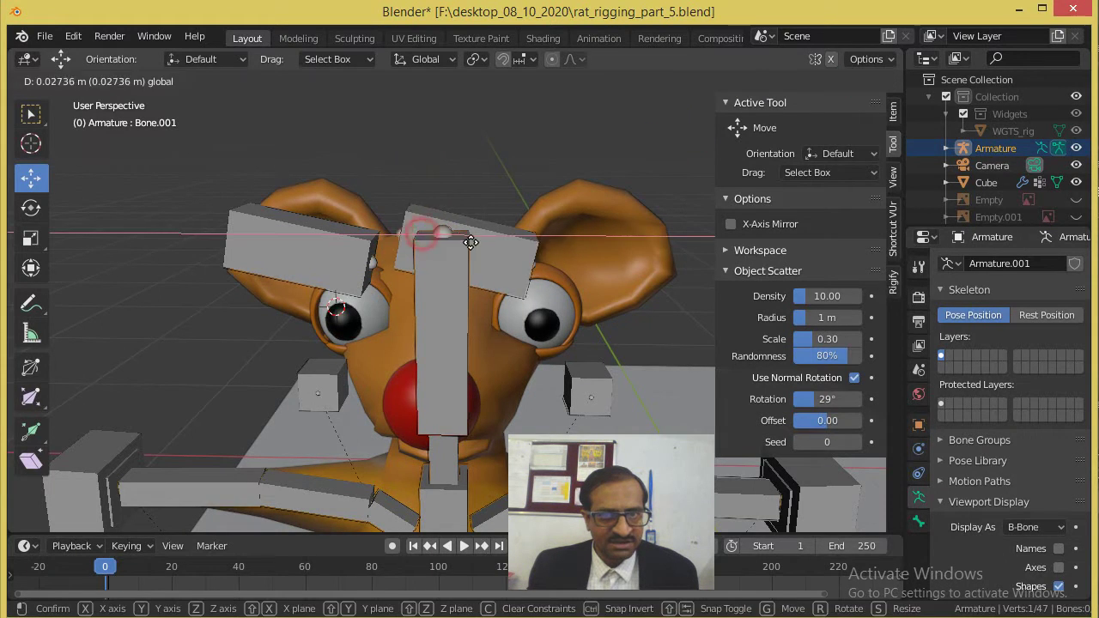
pyautogui.click(699, 222)
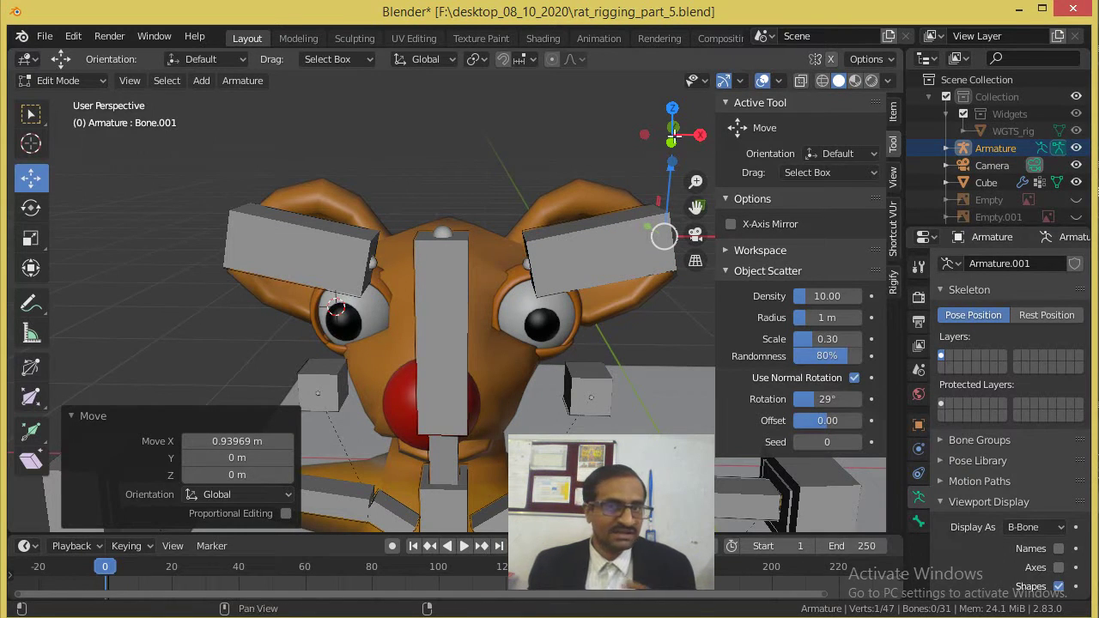
# Step: Nudge the inner ends of both ear bones about 0.05 m towards the head
pyautogui.moveTo(550, 263); pyautogui.dragTo(550, 387, button='middle')
pyautogui.moveTo(604, 96); pyautogui.dragTo(677, 226, button='middle')
pyautogui.moveTo(518, 341); pyautogui.dragTo(540, 242, button='middle')
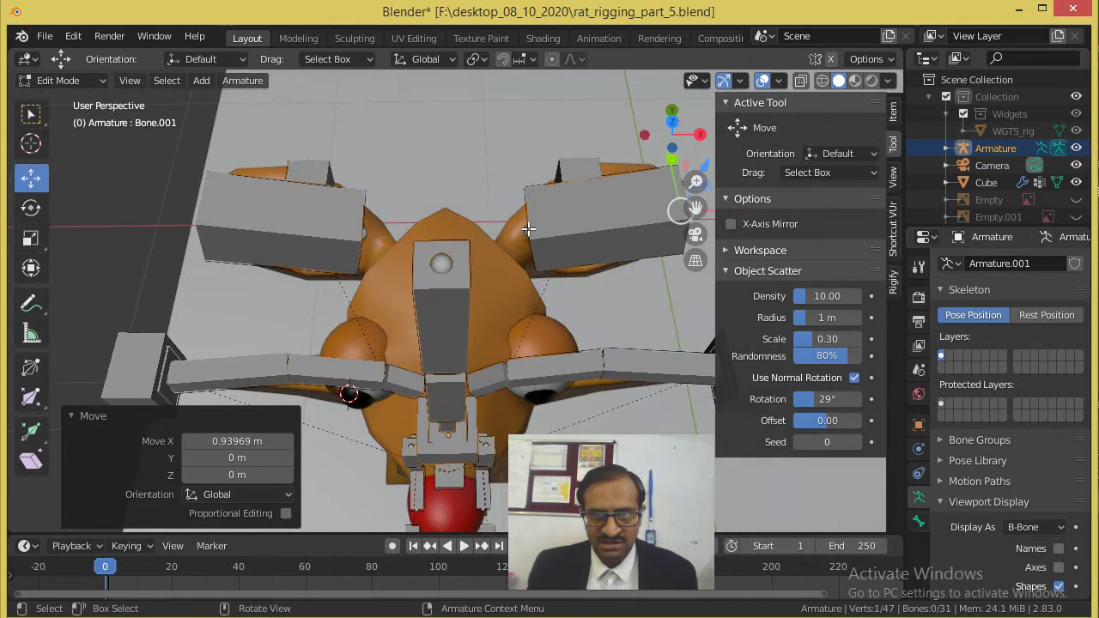
pyautogui.moveTo(531, 226); pyautogui.dragTo(526, 230)
pyautogui.moveTo(526, 230); pyautogui.dragTo(408, 232, button='middle')
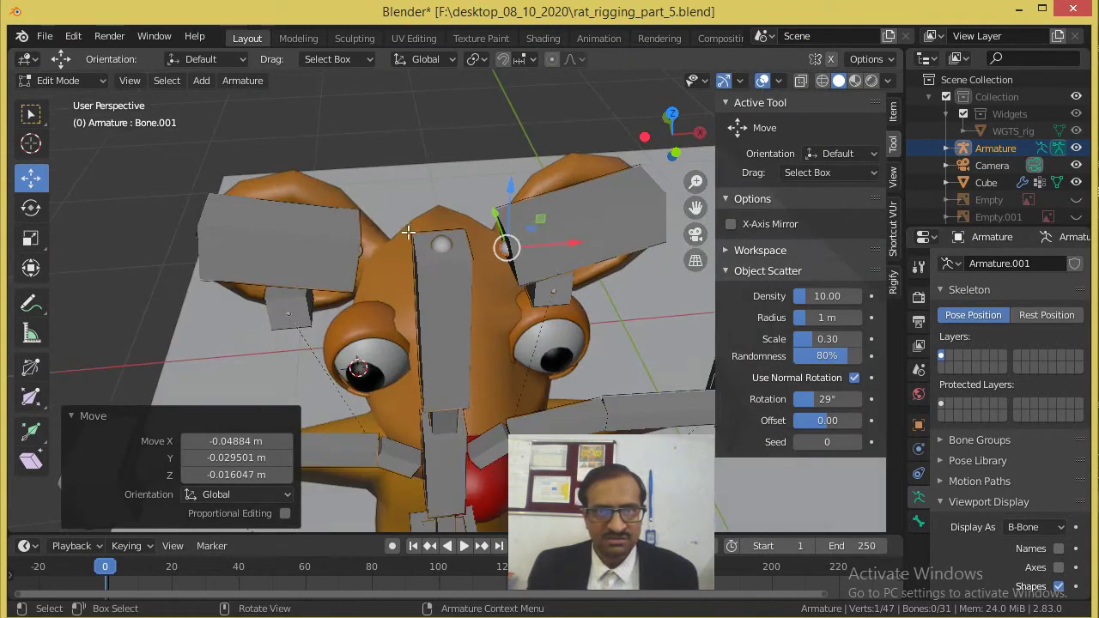
pyautogui.moveTo(358, 248)
pyautogui.mouseDown()
pyautogui.moveTo(380, 248)
pyautogui.moveTo(370, 252)
pyautogui.mouseUp()
# Step: Place the 3D cursor at the base of the tail and add a single bone there
pyautogui.moveTo(473, 308); pyautogui.dragTo(318, 341, button='middle')
pyautogui.click(31, 144)
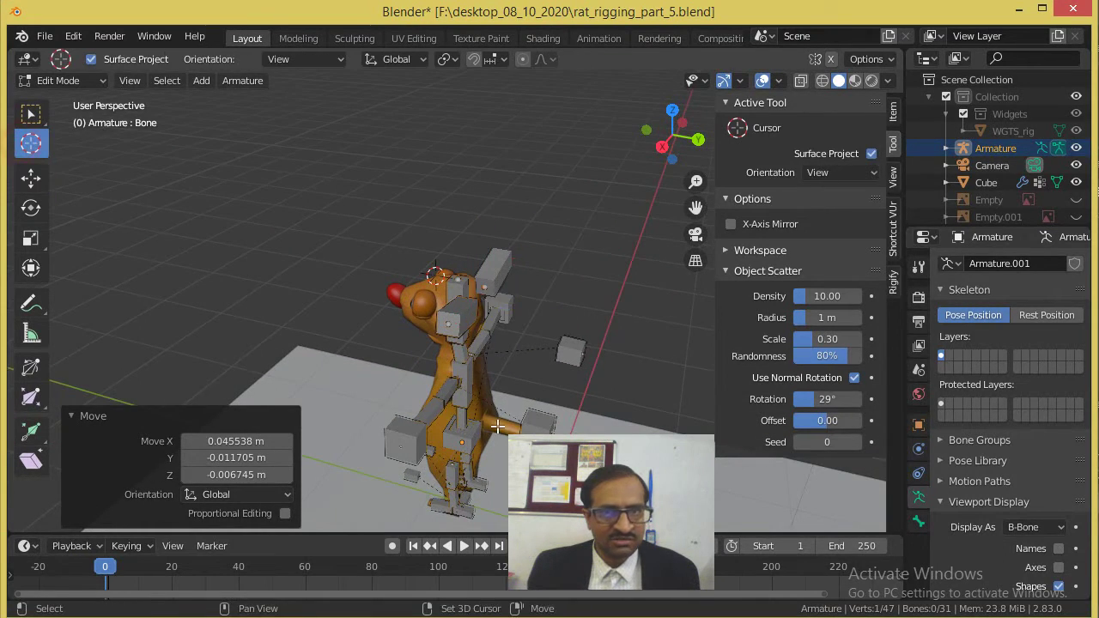
pyautogui.moveTo(258, 284); pyautogui.dragTo(387, 255, button='middle')
pyautogui.scroll(8, 388, 255)
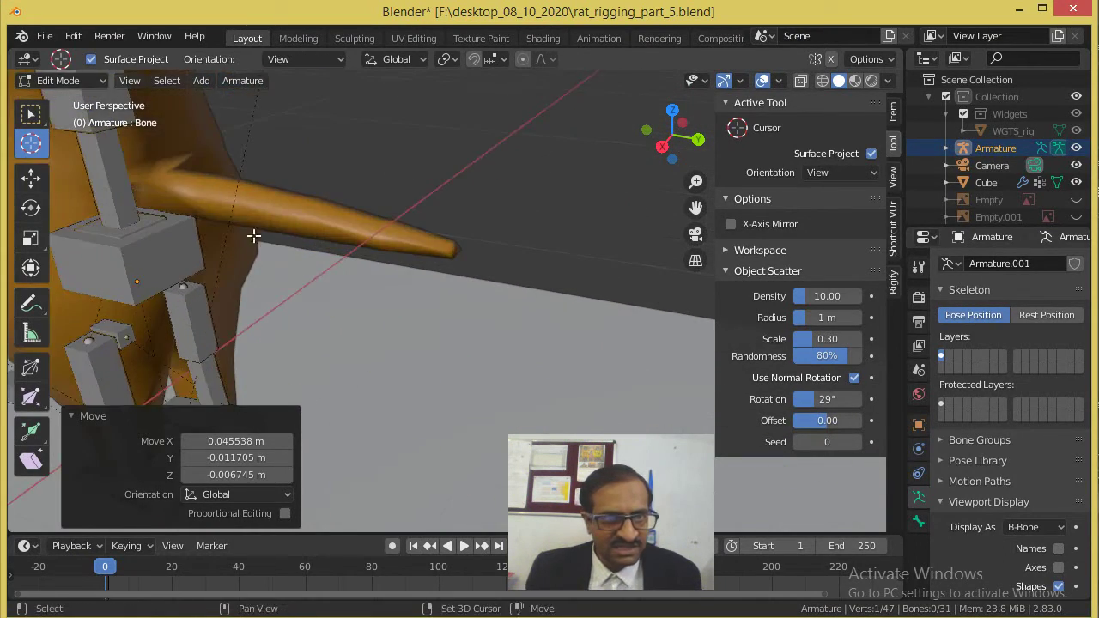
pyautogui.scroll(3, 379, 306)
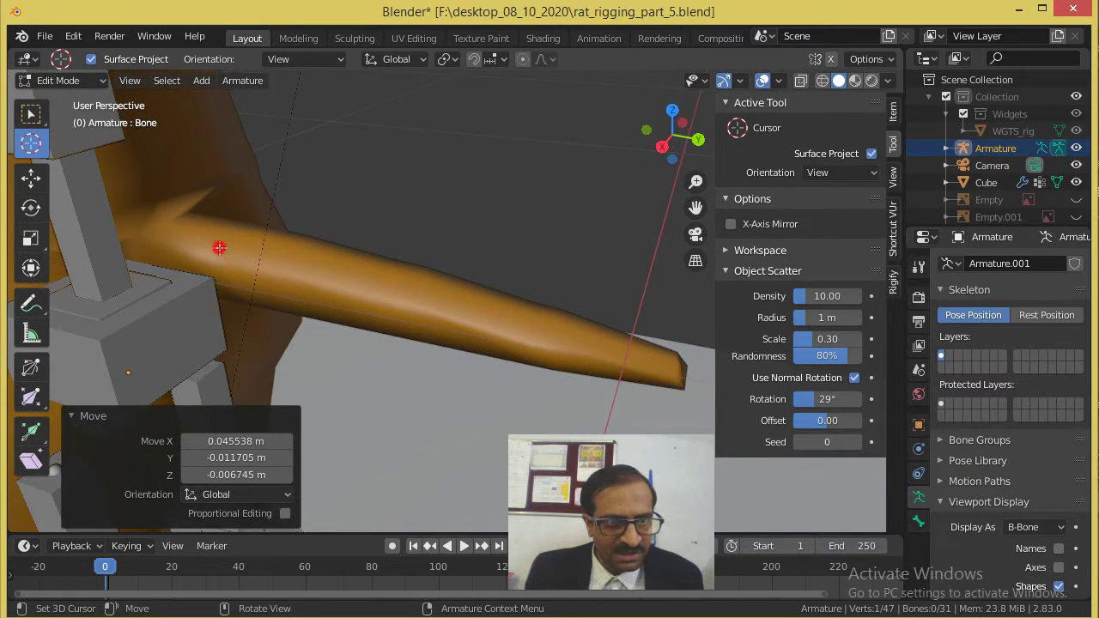
pyautogui.click(219, 247)
pyautogui.moveTo(201, 233); pyautogui.dragTo(265, 135, button='middle')
pyautogui.click(200, 79)
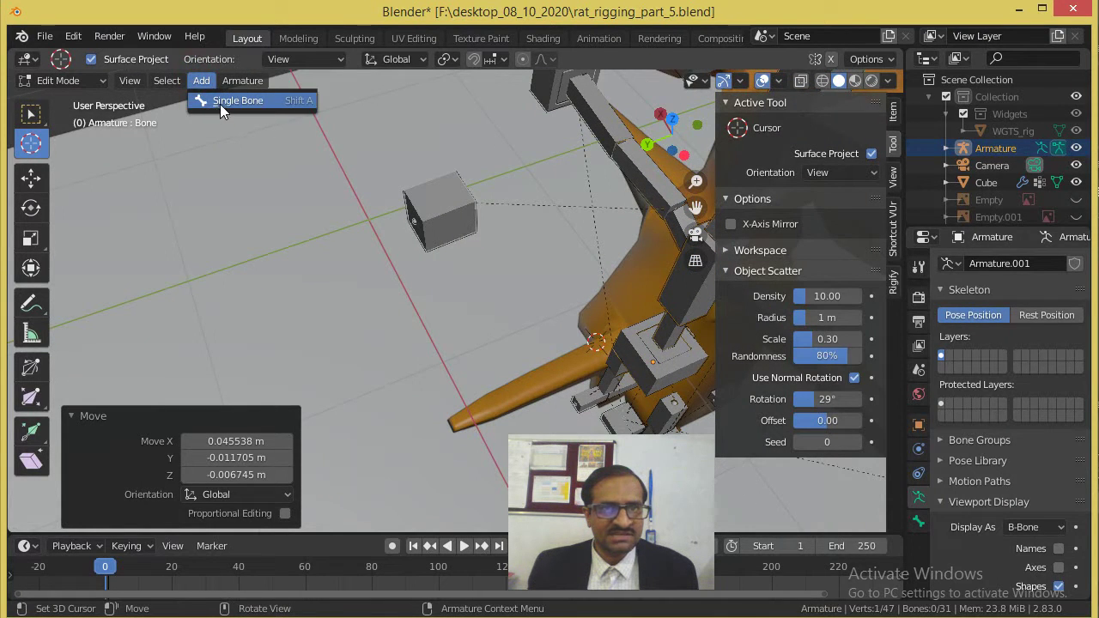
pyautogui.click(220, 104)
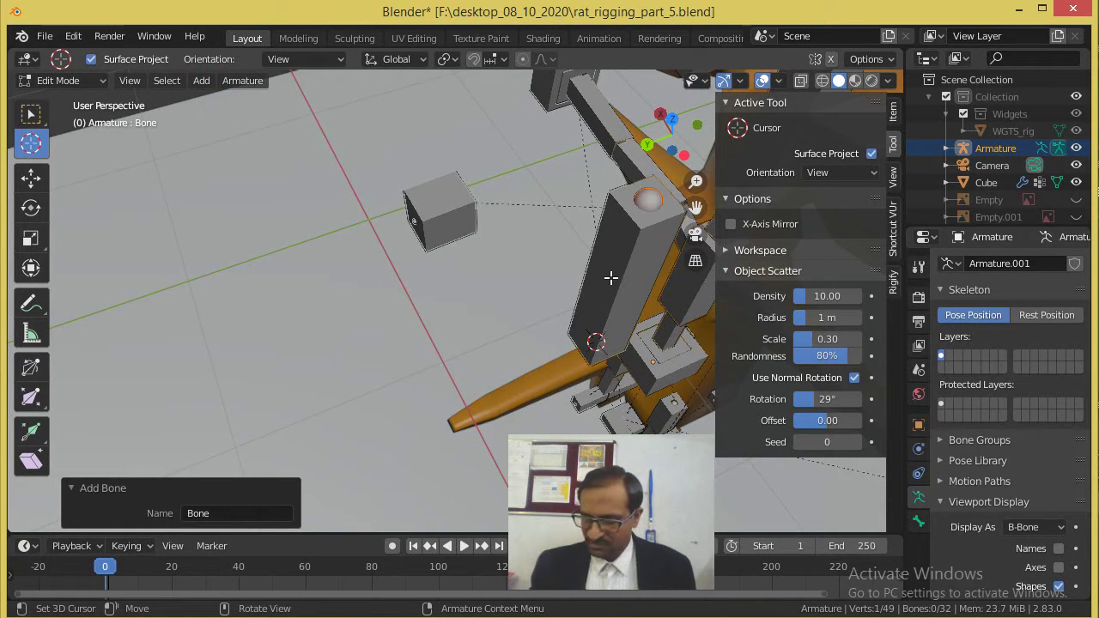
# Step: In the right side view, move the tail bone's tip onto the tail, about 0.34 m along Y and -1.06 m along Z
pyautogui.press('KP_1')
pyautogui.press('KP_3')
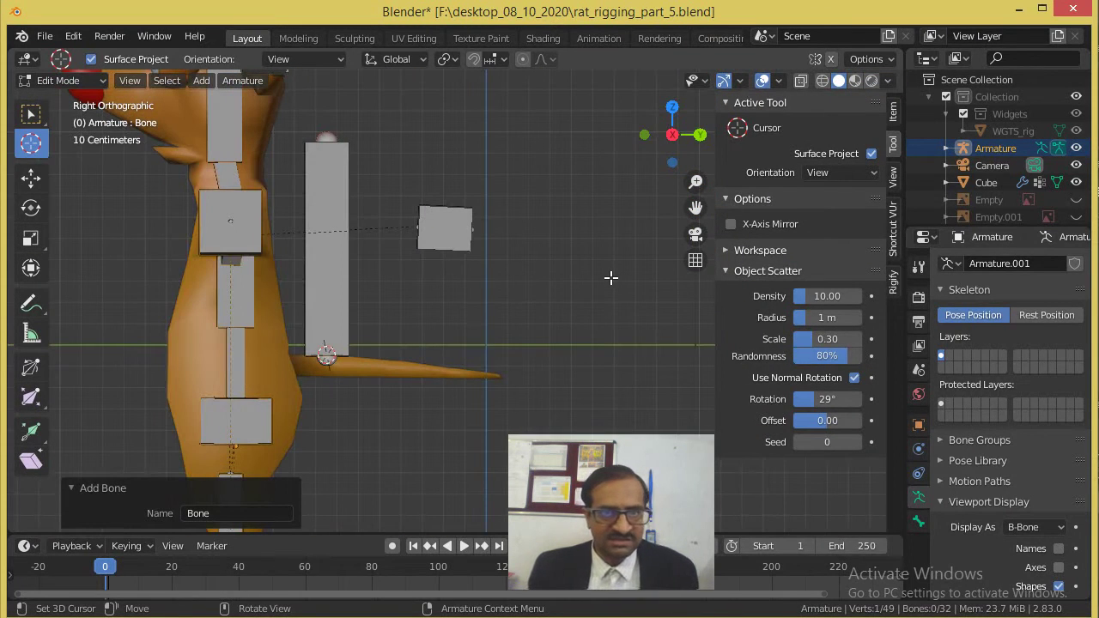
pyautogui.press('g')
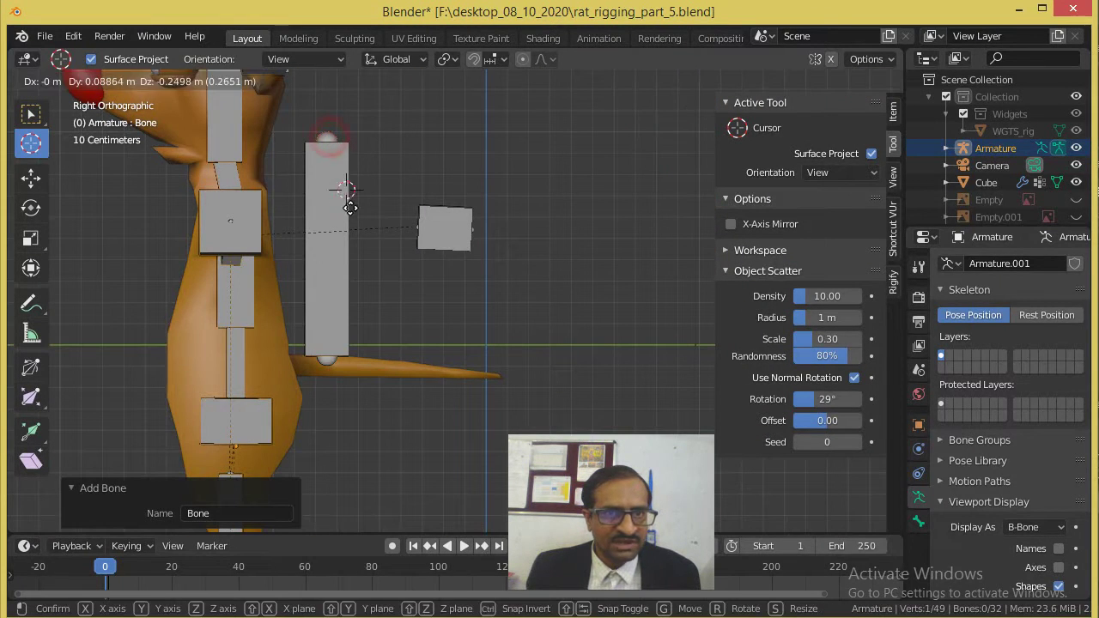
pyautogui.click(346, 191)
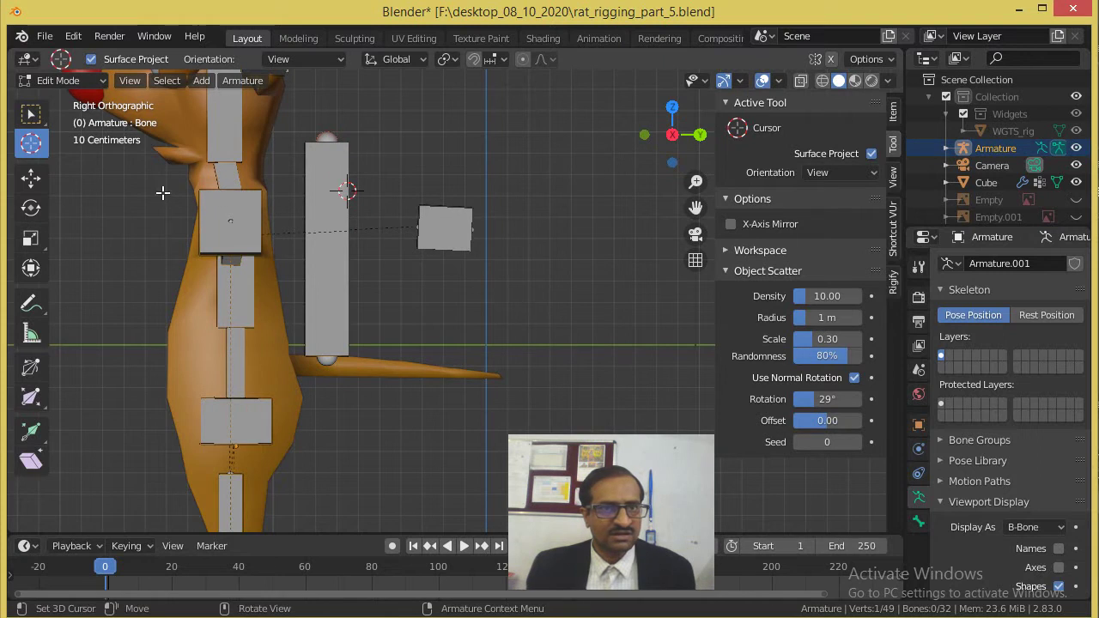
pyautogui.click(31, 178)
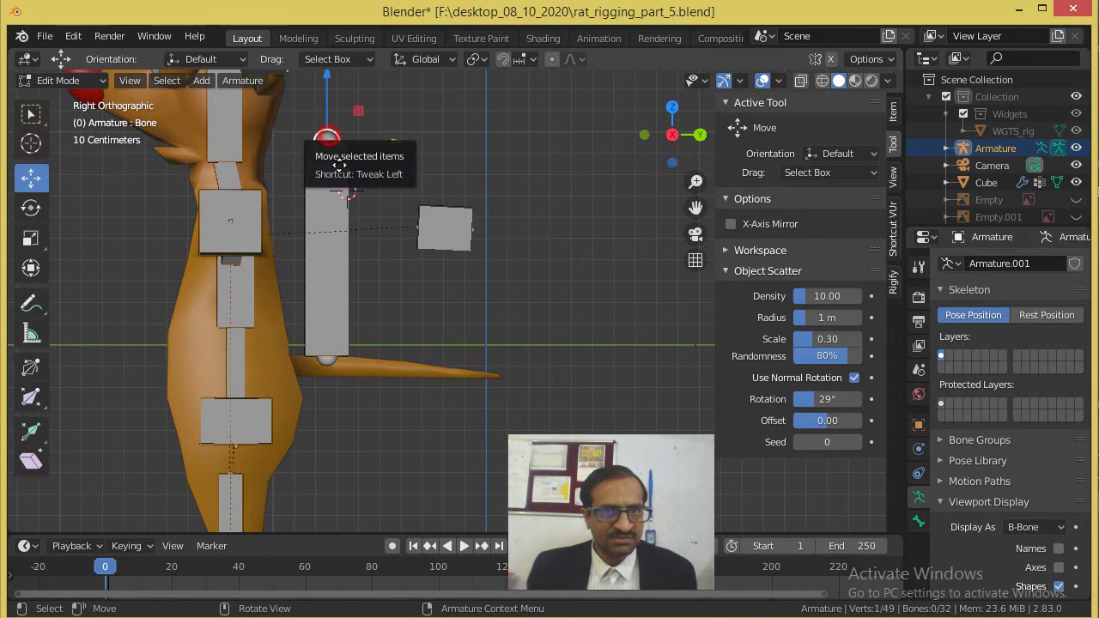
pyautogui.moveTo(327, 141); pyautogui.dragTo(400, 368)
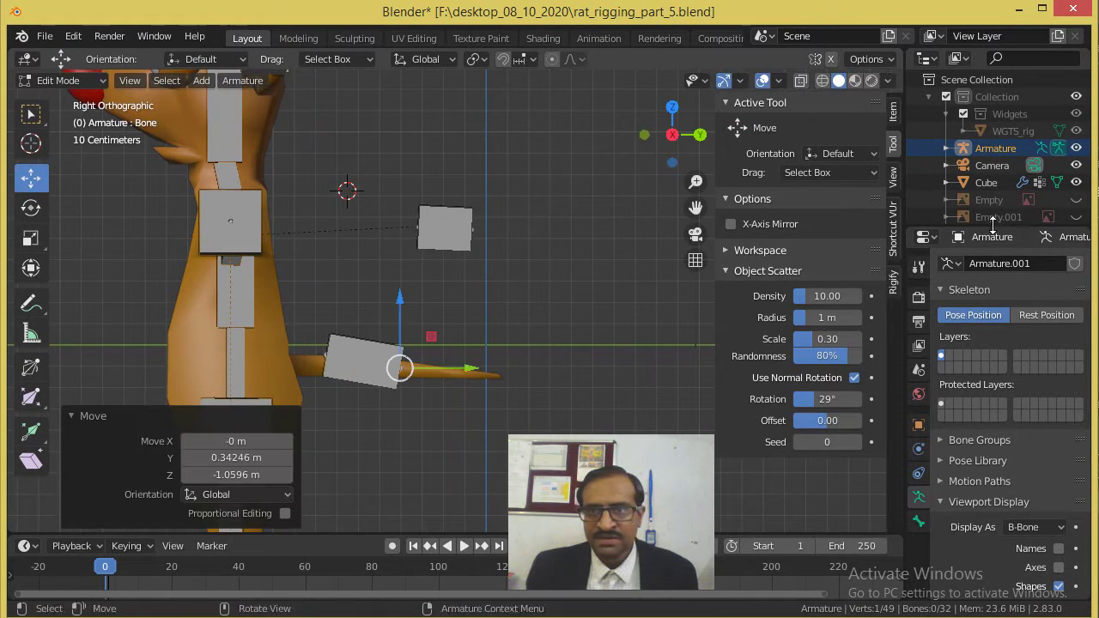
# Step: In wireframe shading, move the inner end of the tail bone to where the tail meets the body
pyautogui.click(821, 81)
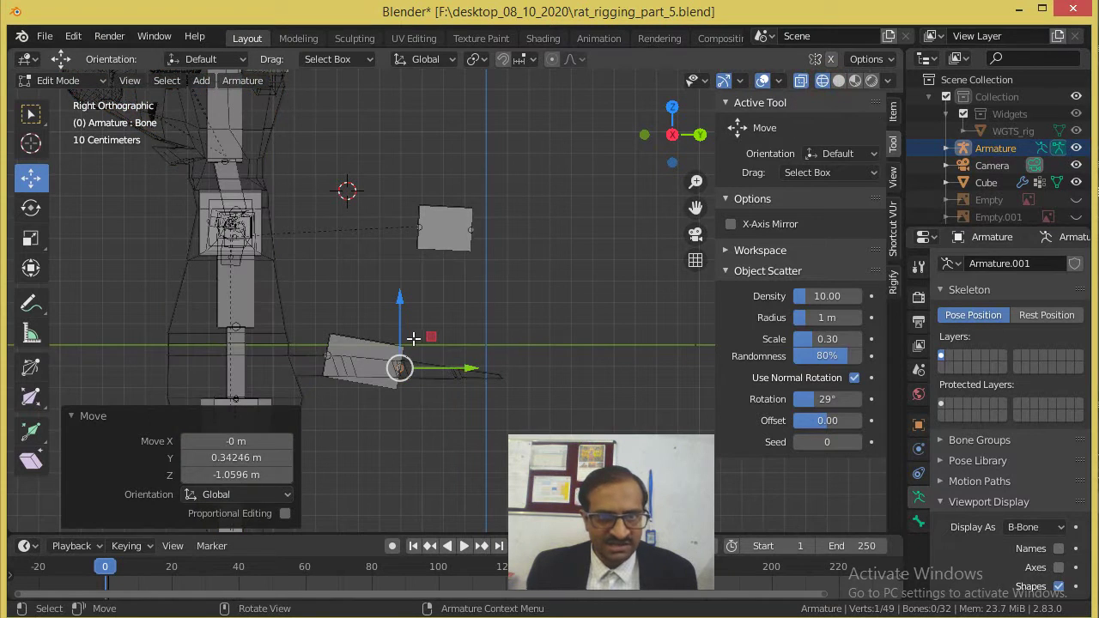
pyautogui.scroll(4, 366, 389)
pyautogui.keyDown('shift'); pyautogui.moveTo(366, 389); pyautogui.dragTo(374, 263, button='middle'); pyautogui.keyUp('shift')
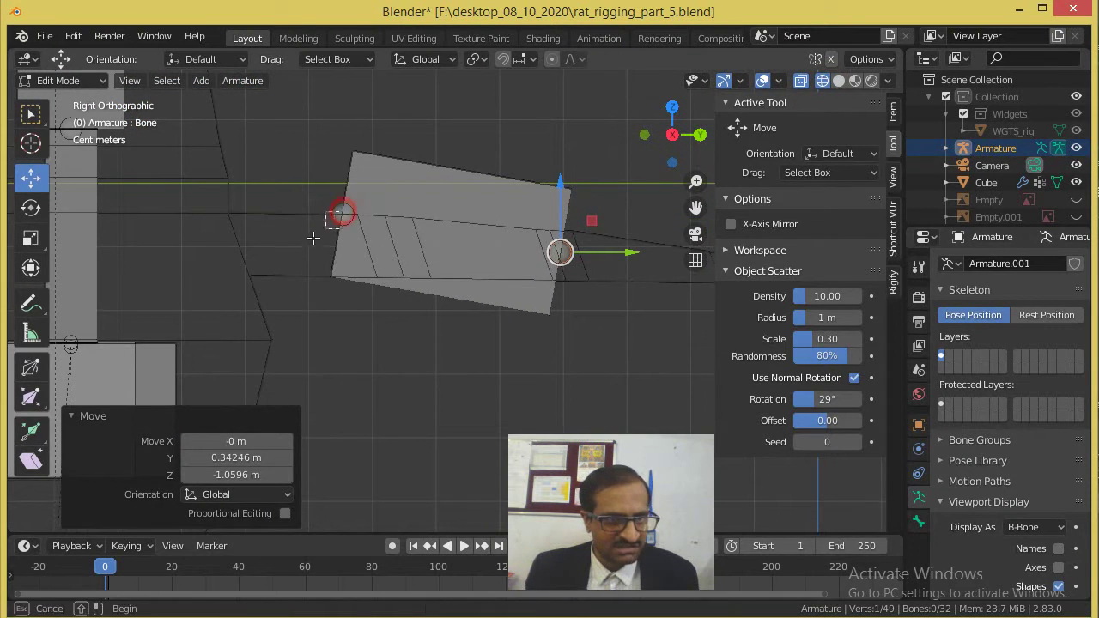
pyautogui.moveTo(343, 214); pyautogui.dragTo(239, 244)
# Step: Scale the whole tail bone's B-bone display size by about 0.30 so it fits within the tail's thickness
pyautogui.click(343, 199)
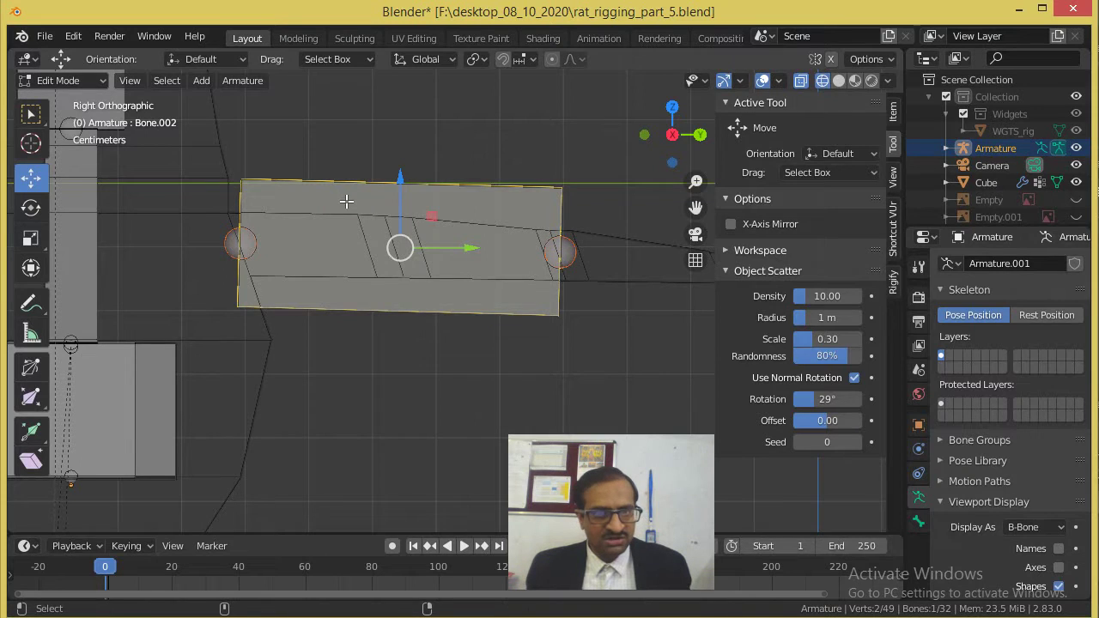
pyautogui.hotkey('ctrl', 'alt', 's')
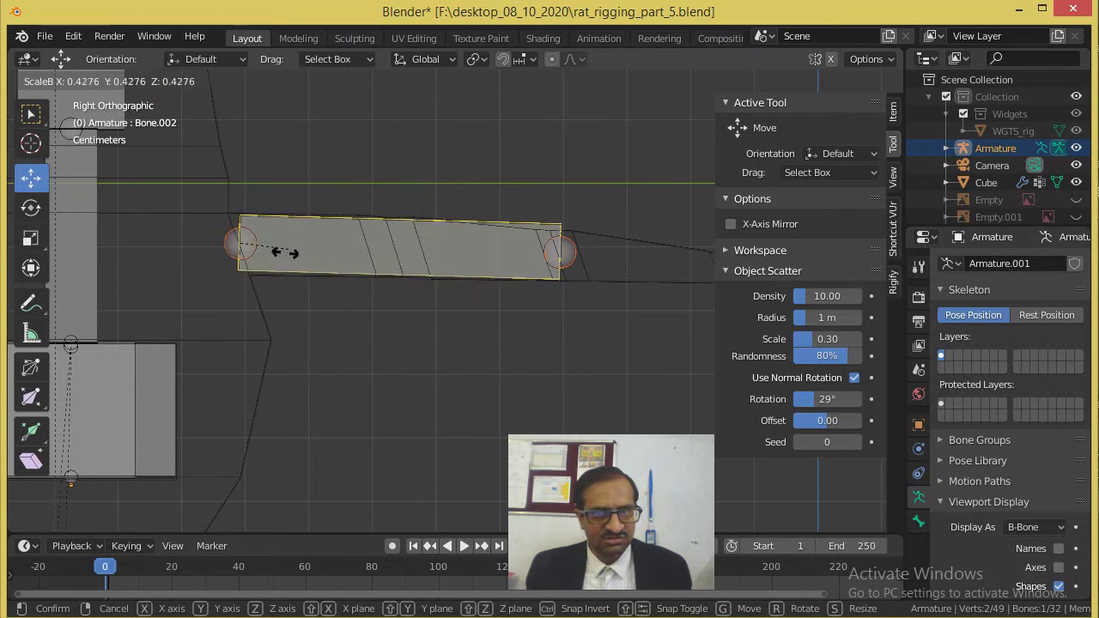
pyautogui.click(271, 267)
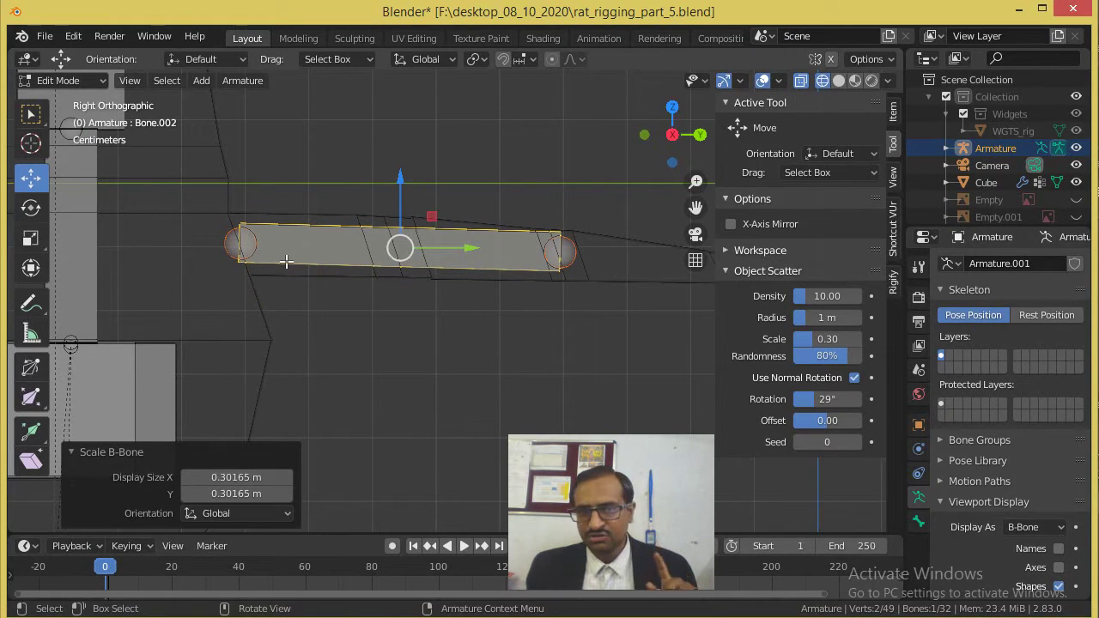
# Step: Shorten the tail bone by moving its tip about -0.26 m along Y to the tail's first edge loops
pyautogui.scroll(-1, 450, 252)
pyautogui.click(542, 260)
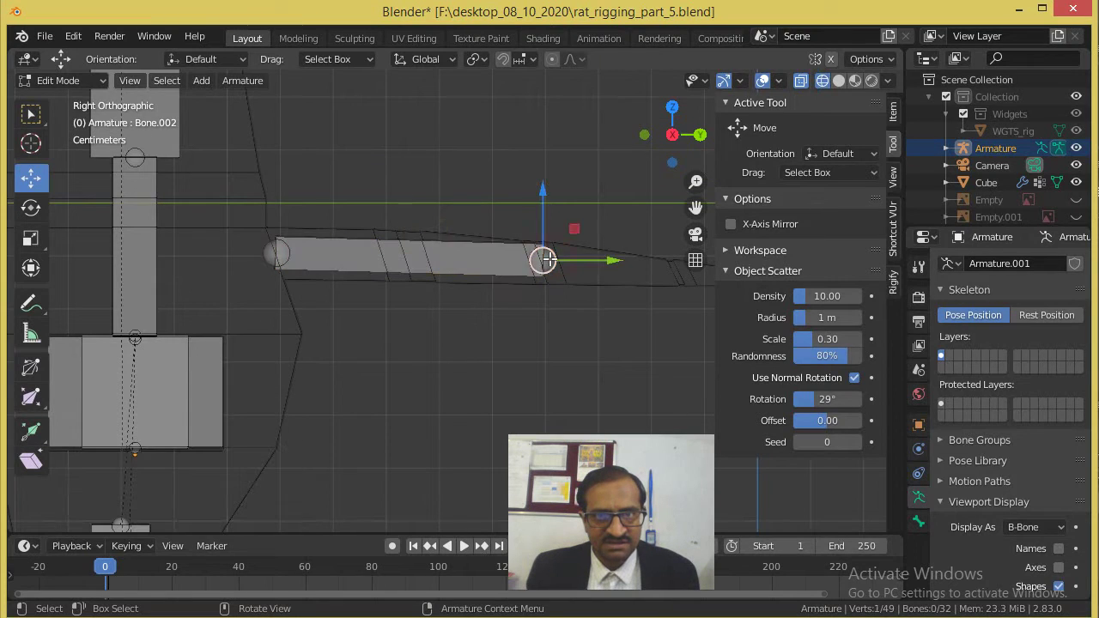
pyautogui.press('g')
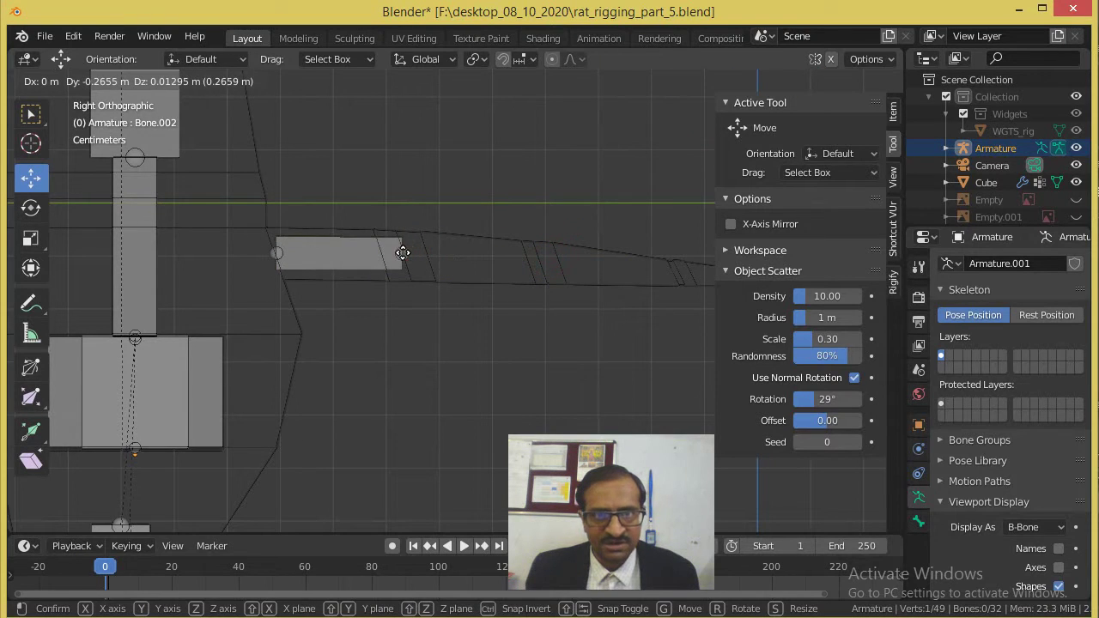
pyautogui.click(403, 256)
# Step: Extrude four successive bones along the tail, about 0.25, 0.27, 0.21 and 0.16 m along Y, extending past its end
pyautogui.keyDown('shift'); pyautogui.moveTo(584, 294); pyautogui.dragTo(424, 295, button='middle'); pyautogui.keyUp('shift')
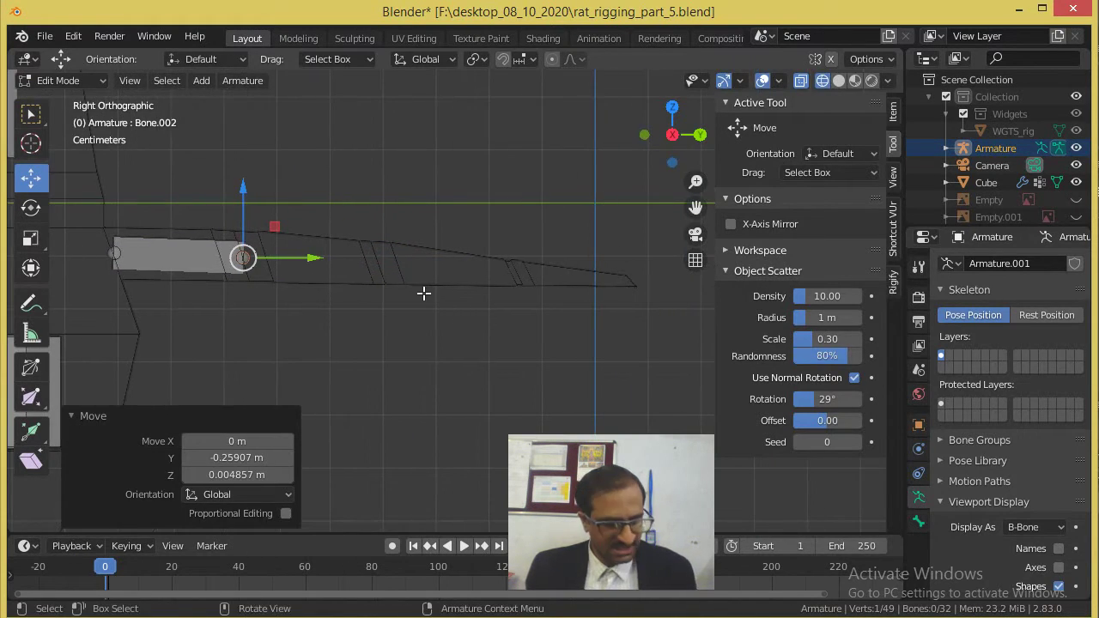
pyautogui.press('e')
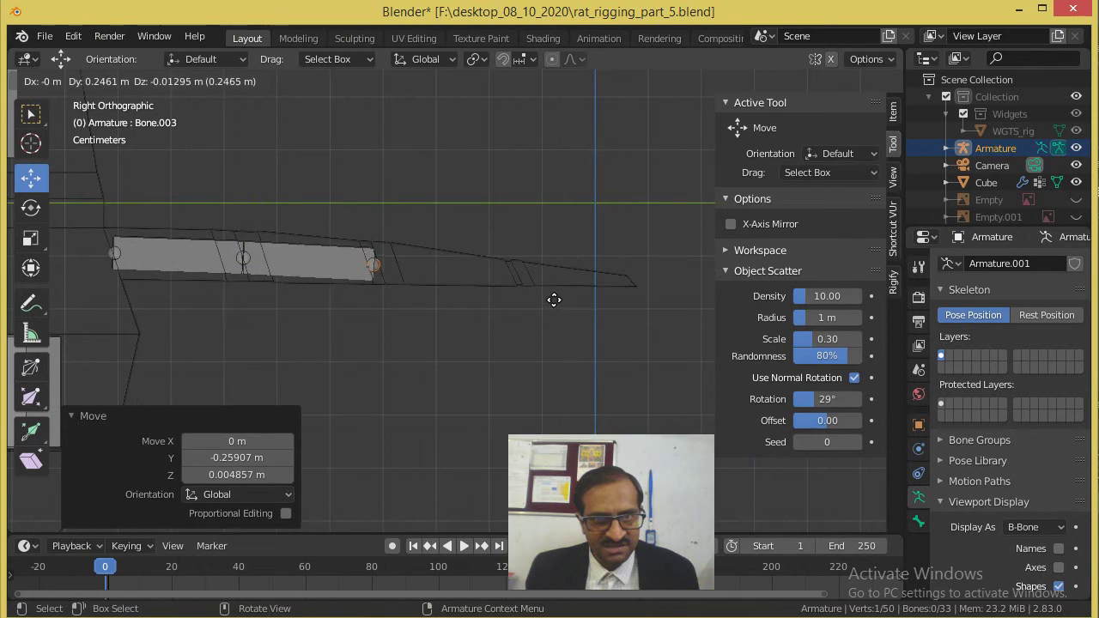
pyautogui.click(556, 299)
pyautogui.press('e')
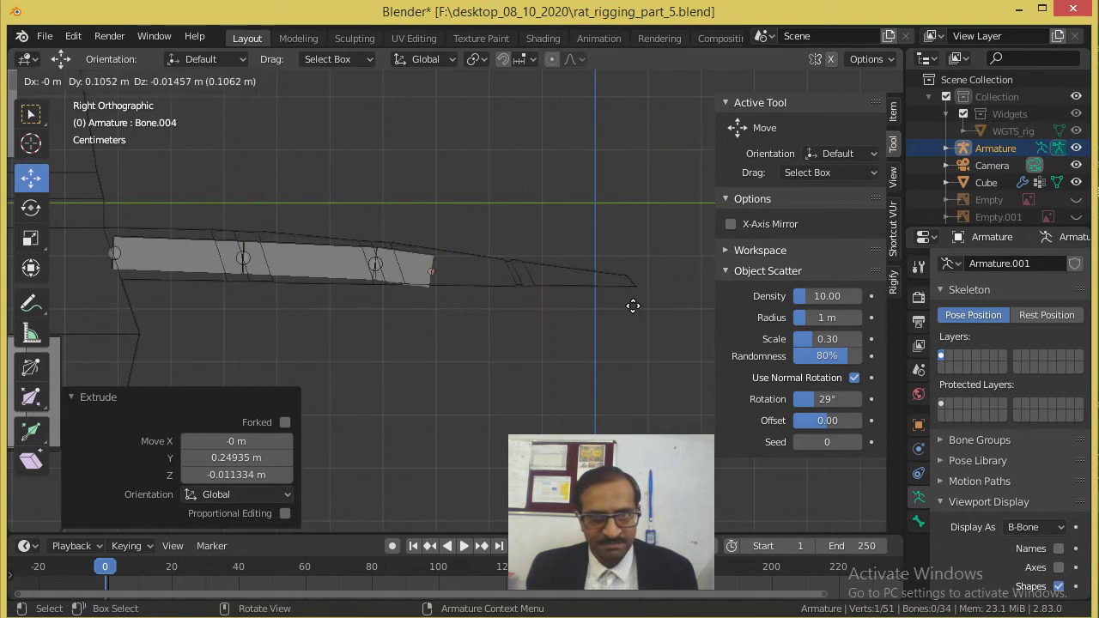
pyautogui.click(699, 309)
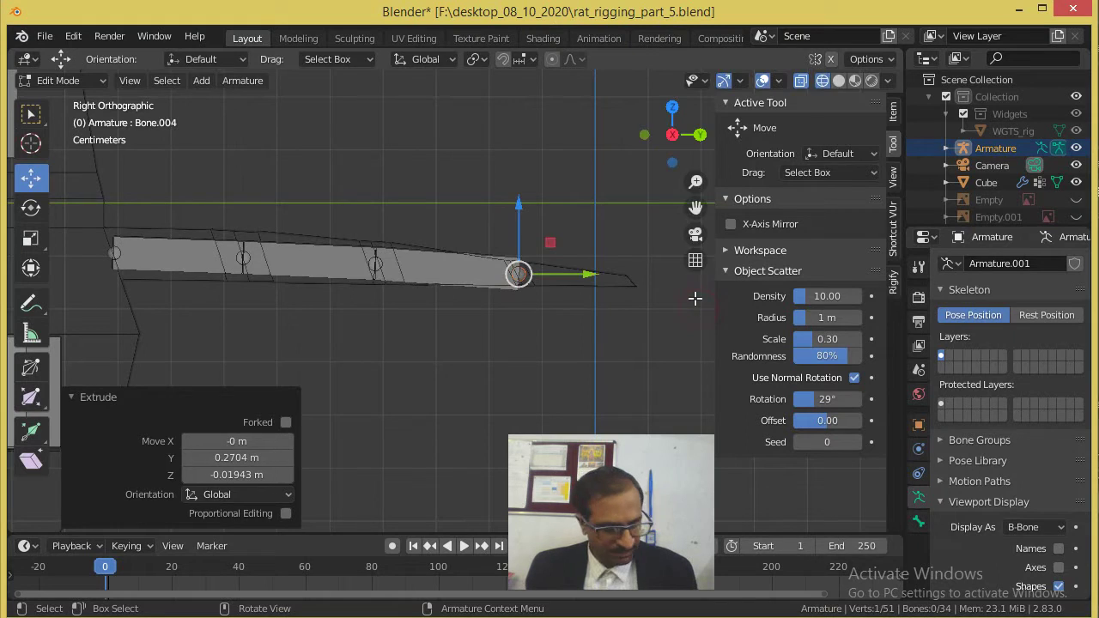
pyautogui.press('e')
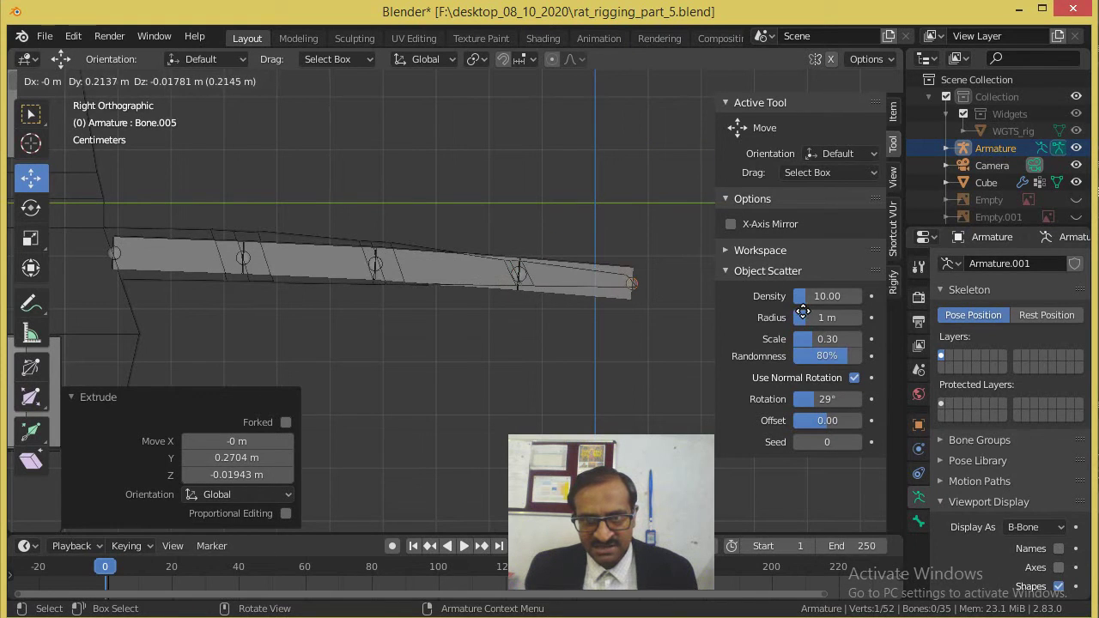
pyautogui.click(693, 311)
pyautogui.scroll(-1, 653, 315)
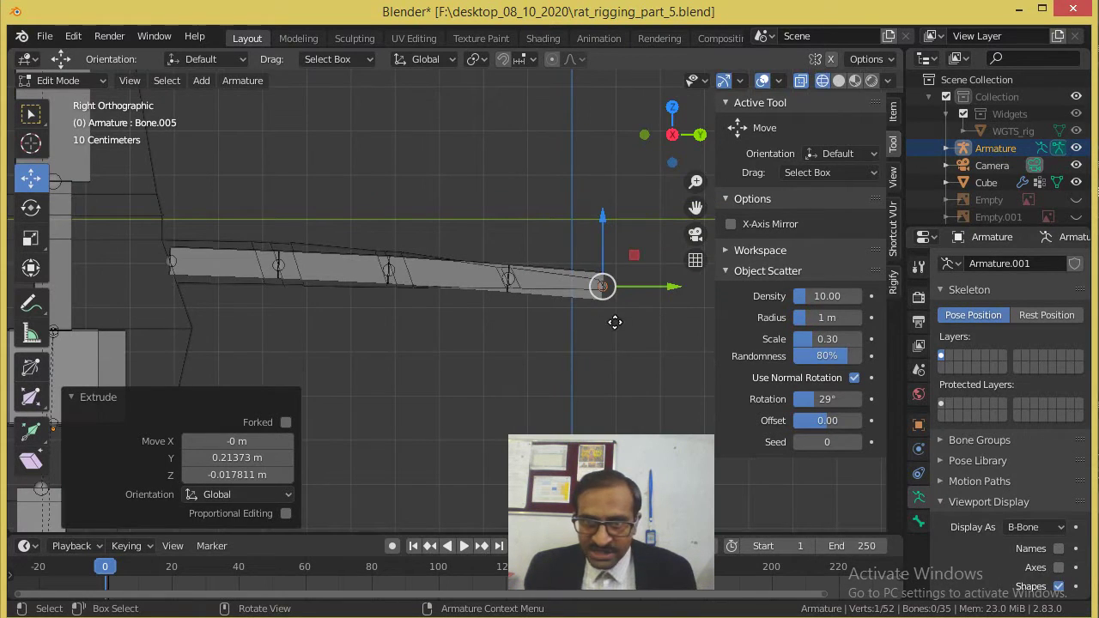
pyautogui.press('e')
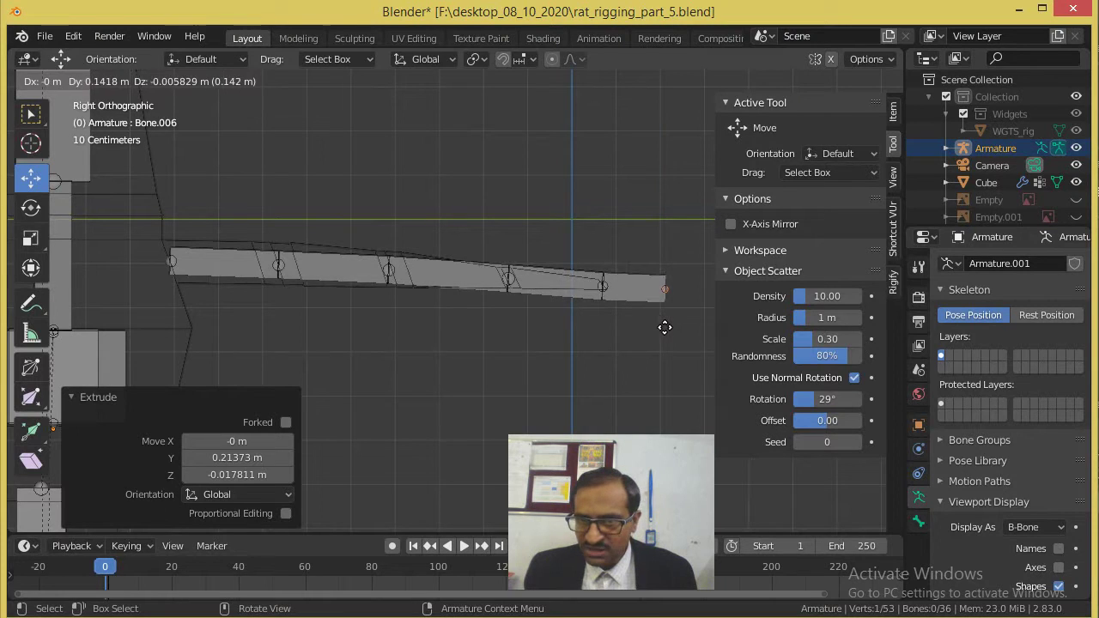
pyautogui.click(667, 326)
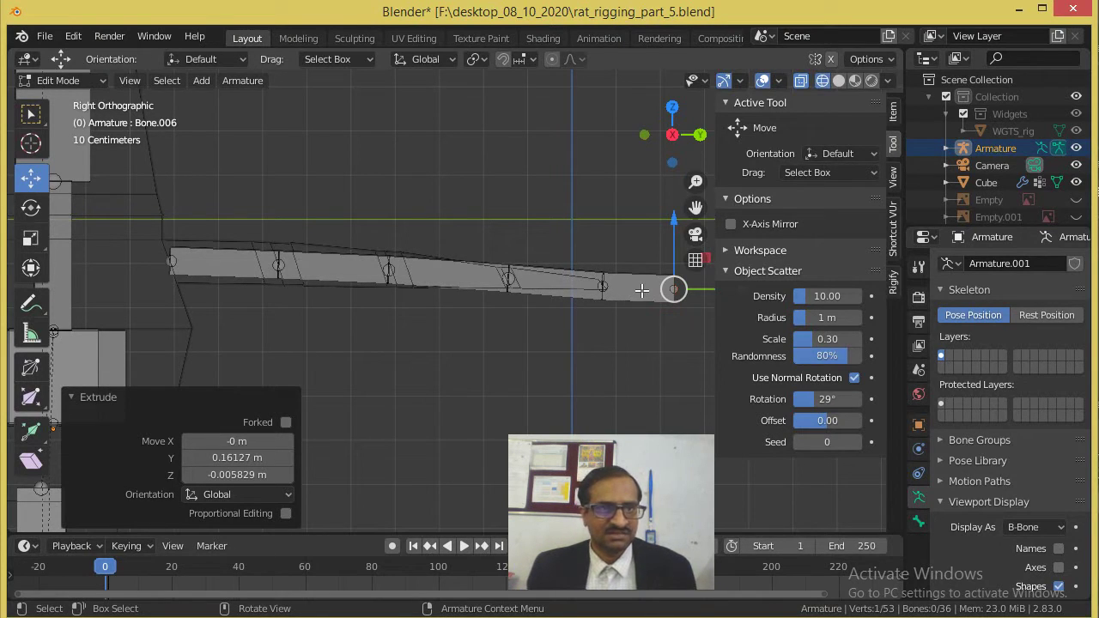
# Step: View the tail from below and select its base bone, undoing a trial sideways move of it
pyautogui.scroll(2, 642, 292)
pyautogui.keyDown('shift'); pyautogui.moveTo(641, 291); pyautogui.dragTo(471, 272, button='middle'); pyautogui.keyUp('shift')
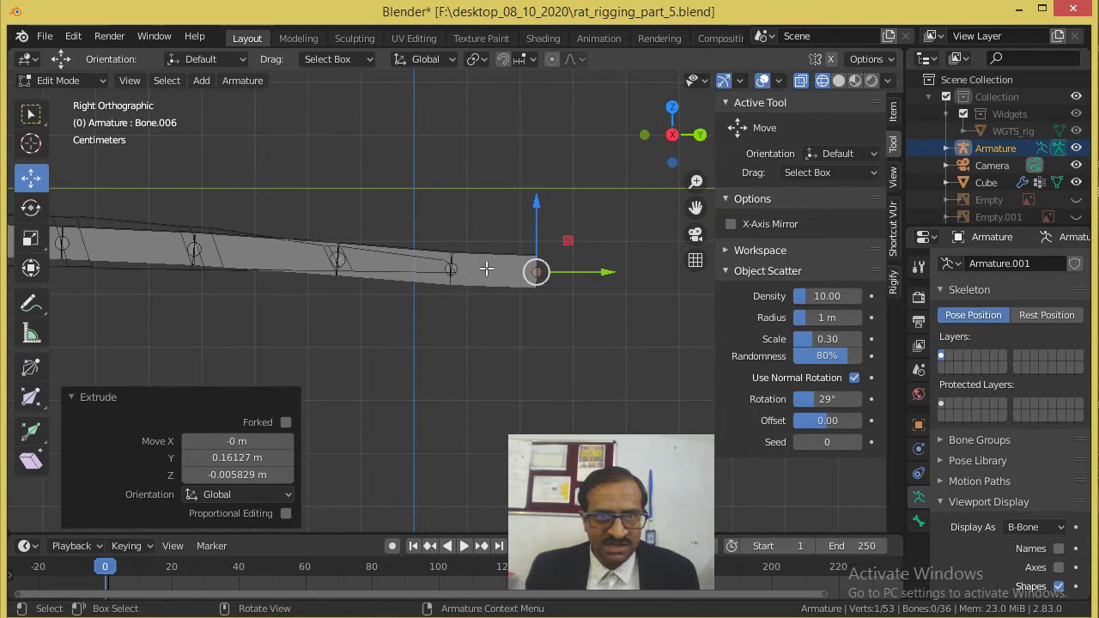
pyautogui.click(487, 268)
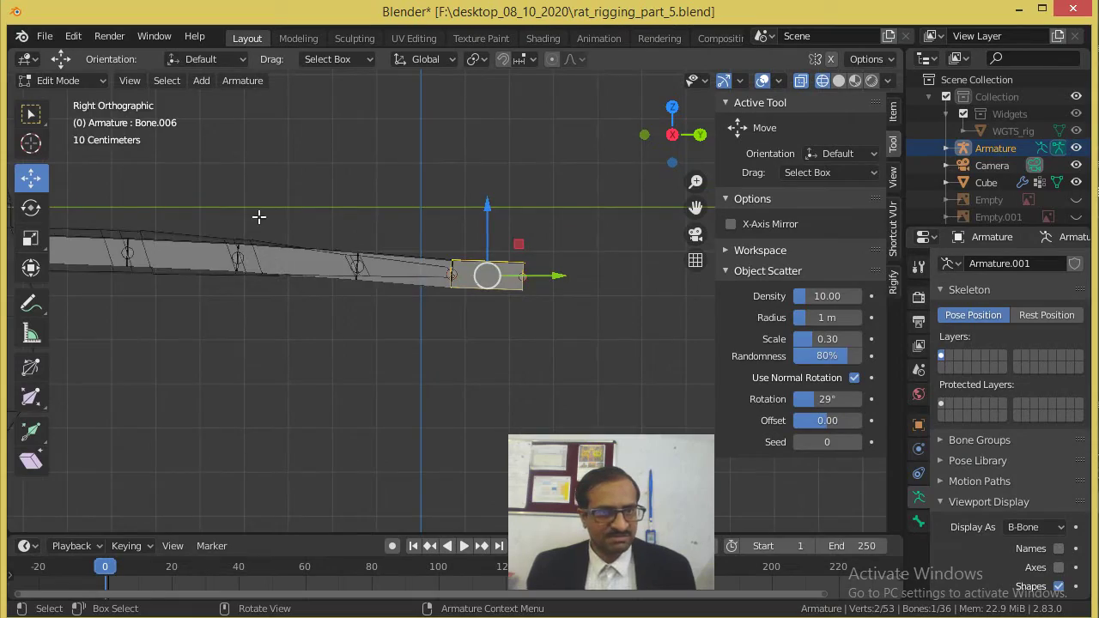
pyautogui.moveTo(257, 215); pyautogui.dragTo(255, 439, button='middle')
pyautogui.click(281, 350)
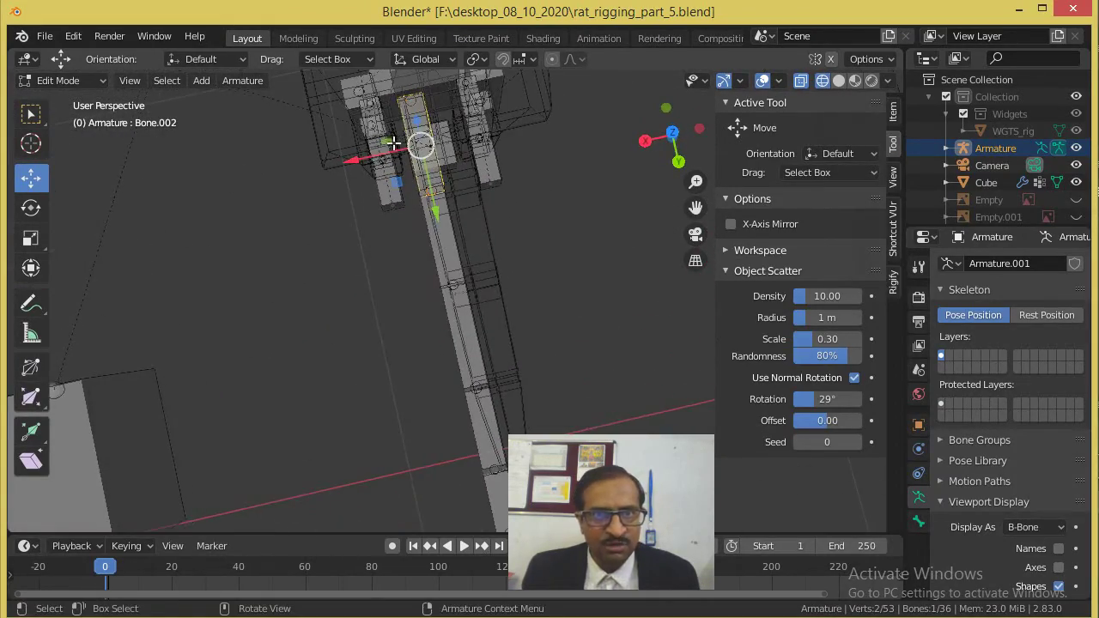
pyautogui.moveTo(384, 155); pyautogui.dragTo(405, 160)
pyautogui.hotkey('ctrl', 'z')
# Step: In solid shading, add the other four tail bones to the selection and move all five along X onto the tail mesh
pyautogui.click(836, 80)
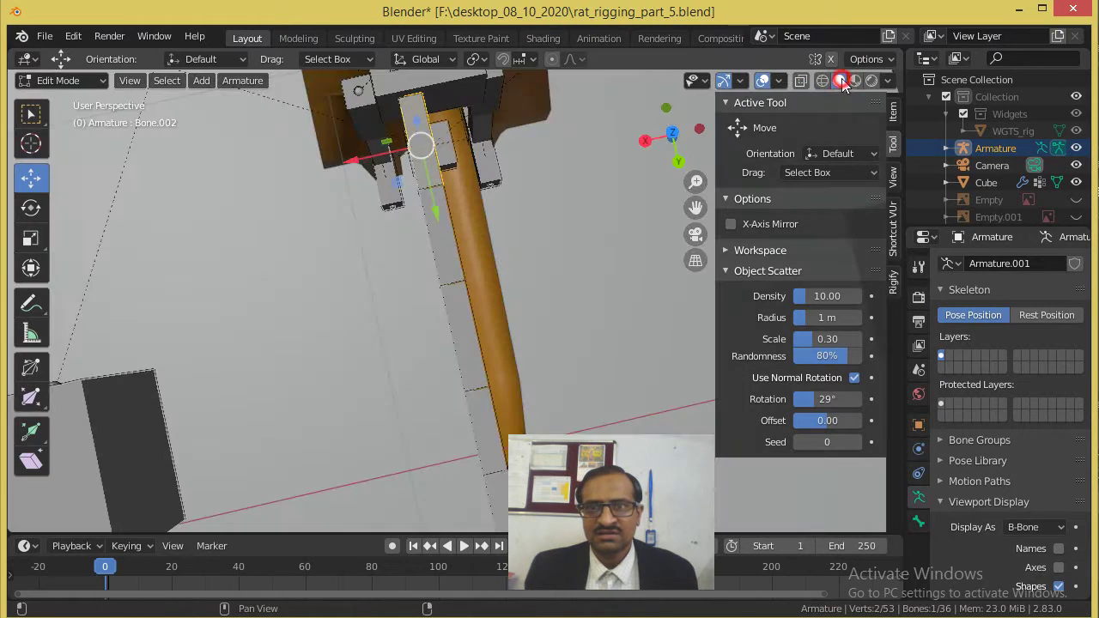
pyautogui.keyDown('shift'); pyautogui.click(441, 243); pyautogui.keyUp('shift')
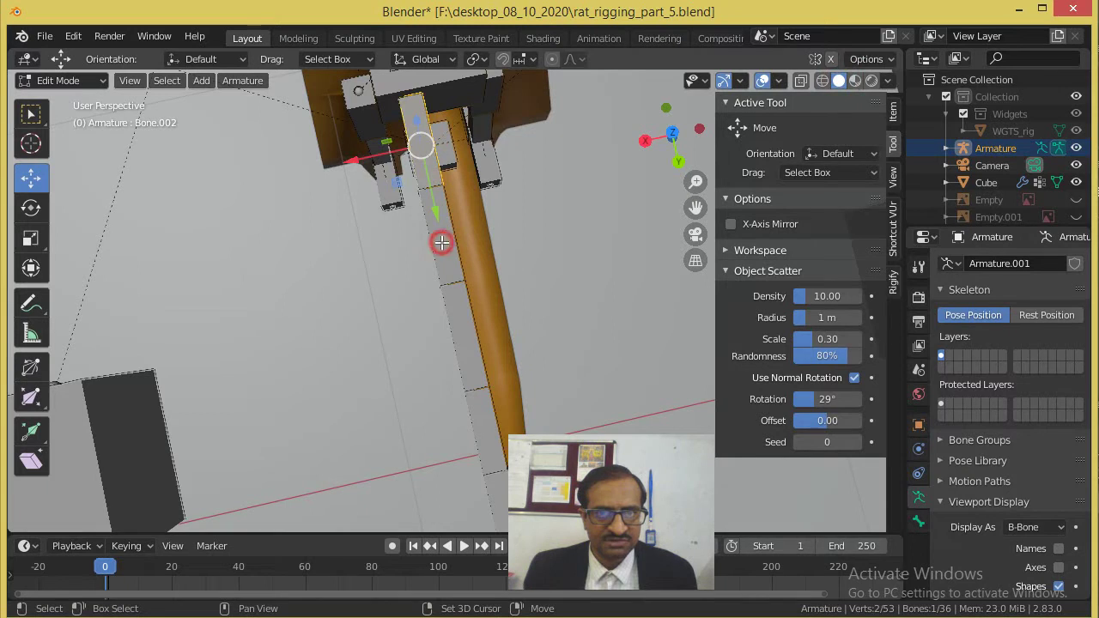
pyautogui.keyDown('shift'); pyautogui.click(464, 361); pyautogui.keyUp('shift')
pyautogui.keyDown('shift'); pyautogui.click(479, 423); pyautogui.keyUp('shift')
pyautogui.keyDown('shift'); pyautogui.click(491, 481); pyautogui.keyUp('shift')
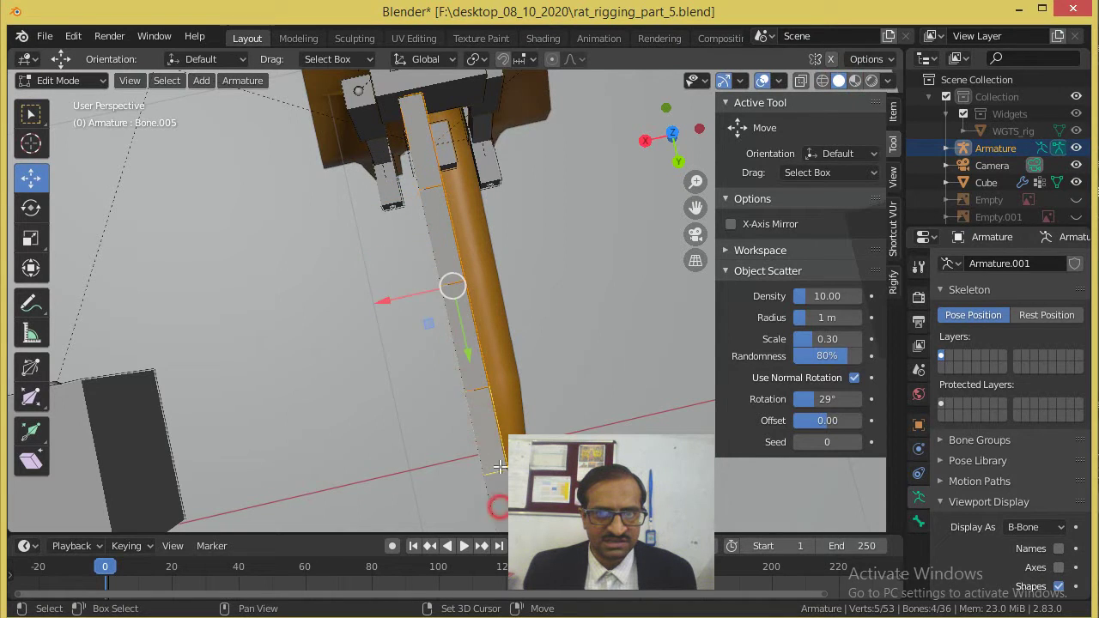
pyautogui.moveTo(494, 486); pyautogui.dragTo(498, 336, button='middle')
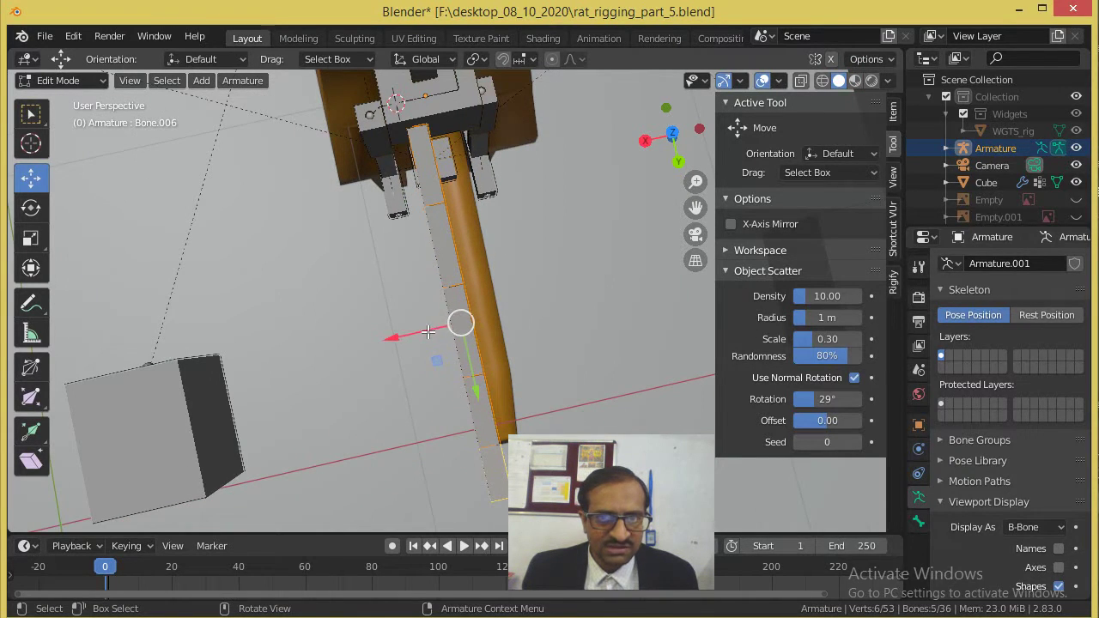
pyautogui.press('g')
pyautogui.press('x')
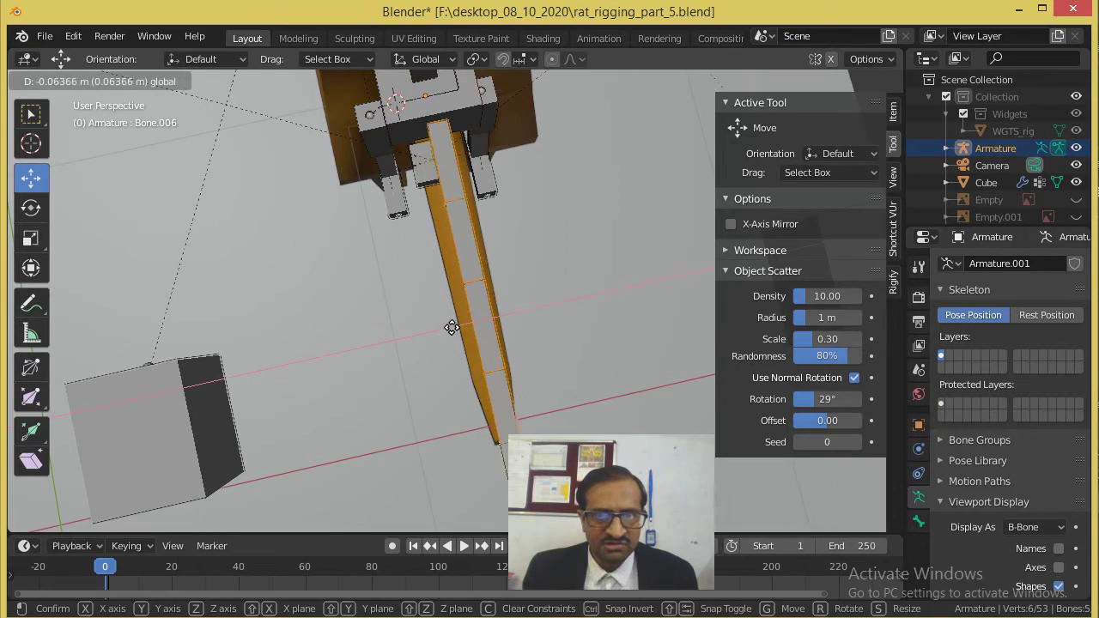
pyautogui.click(448, 326)
# Step: Select the last bone at the tail's end and clear its parent
pyautogui.moveTo(473, 314); pyautogui.dragTo(392, 300, button='middle')
pyautogui.click(541, 198)
pyautogui.click(657, 402)
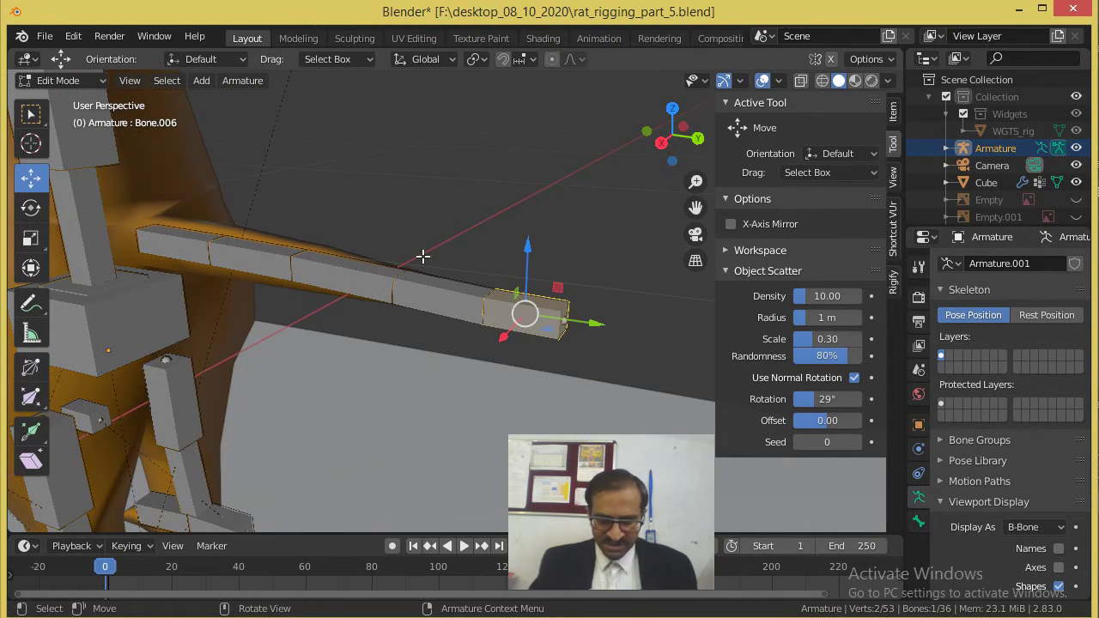
pyautogui.hotkey('alt', 'p')
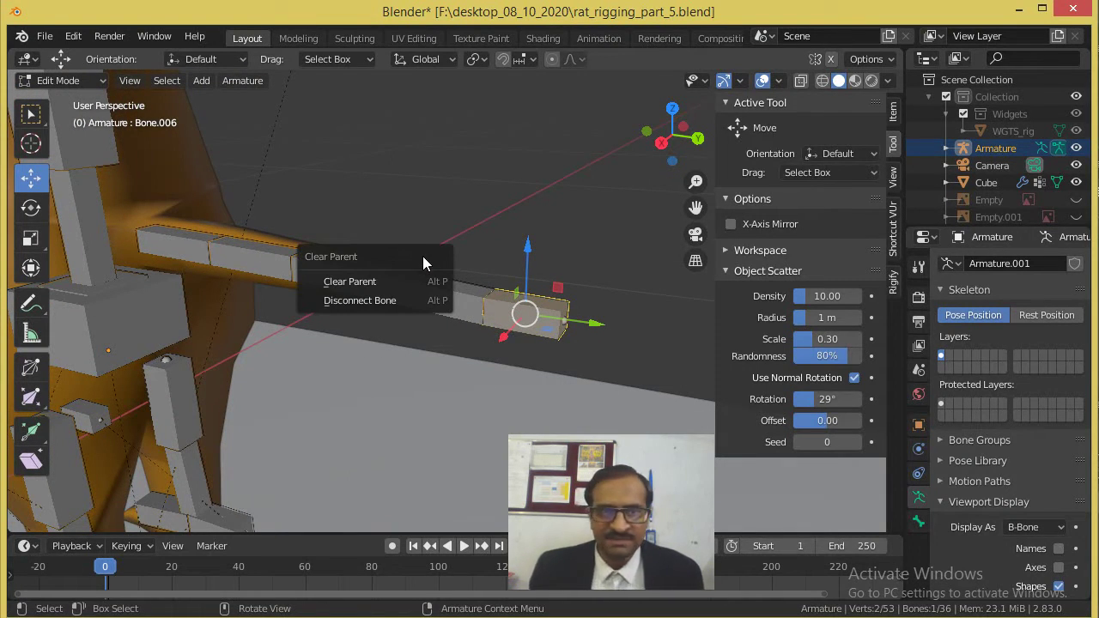
pyautogui.click(367, 283)
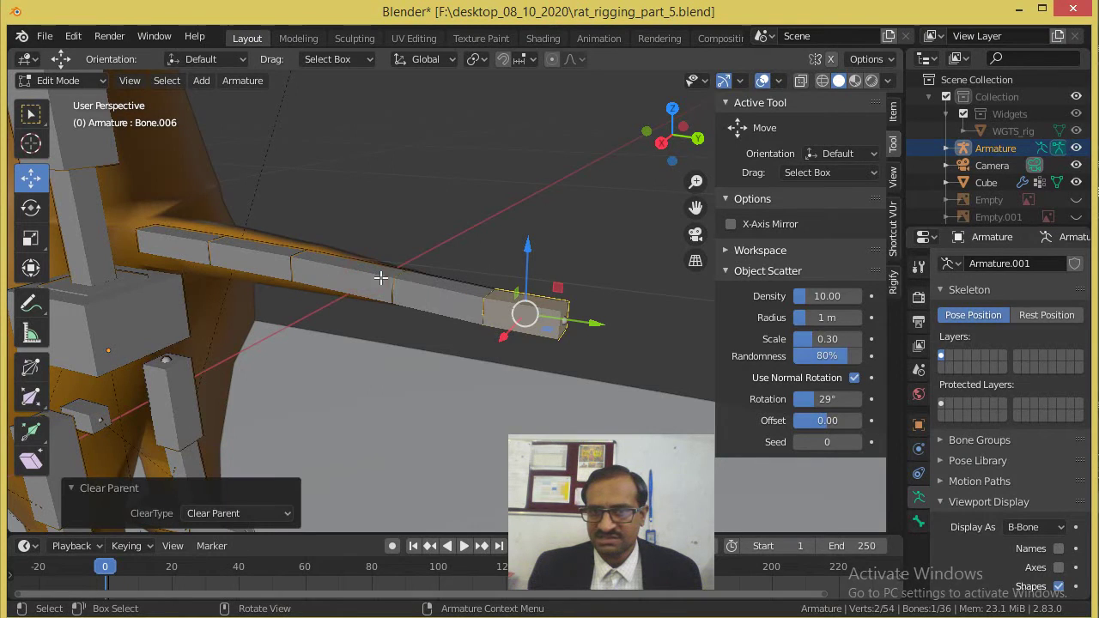
# Step: Move the unparented end bone about 0.06 m along Y, and try moving the neighbouring bone separately before undoing that move
pyautogui.moveTo(586, 323); pyautogui.dragTo(618, 319)
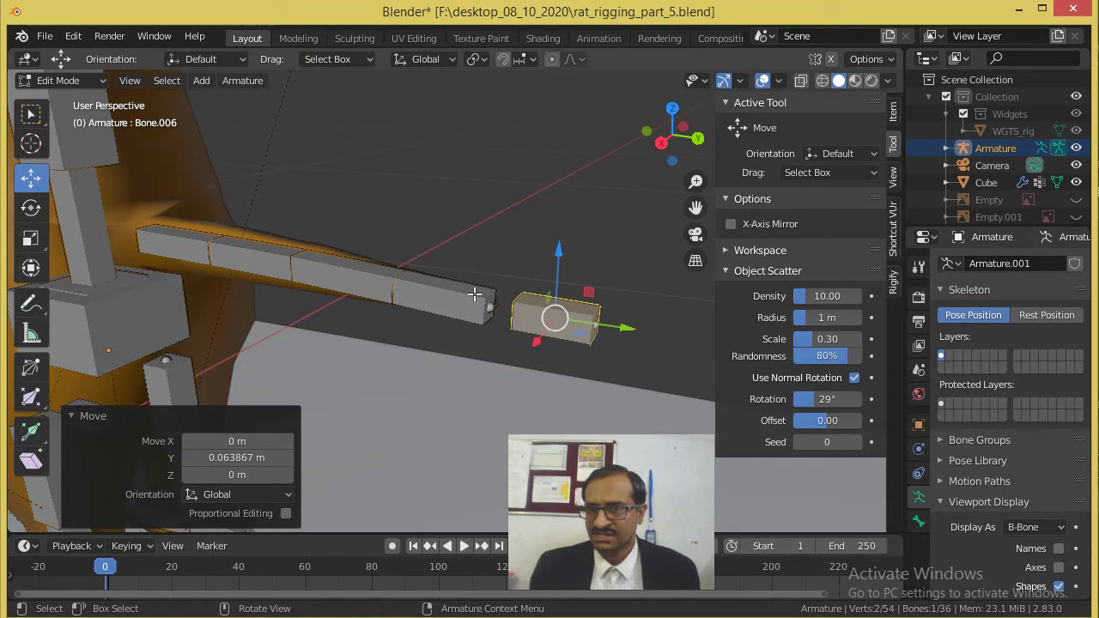
pyautogui.click(474, 295)
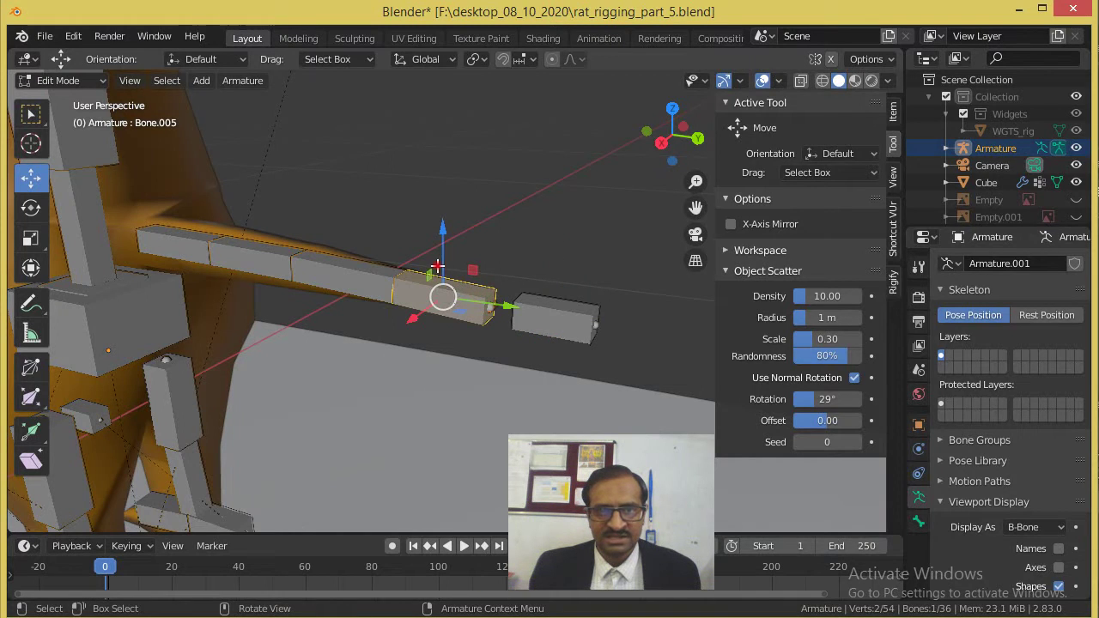
pyautogui.press('g')
pyautogui.click(449, 204)
pyautogui.hotkey('ctrl', 'z')
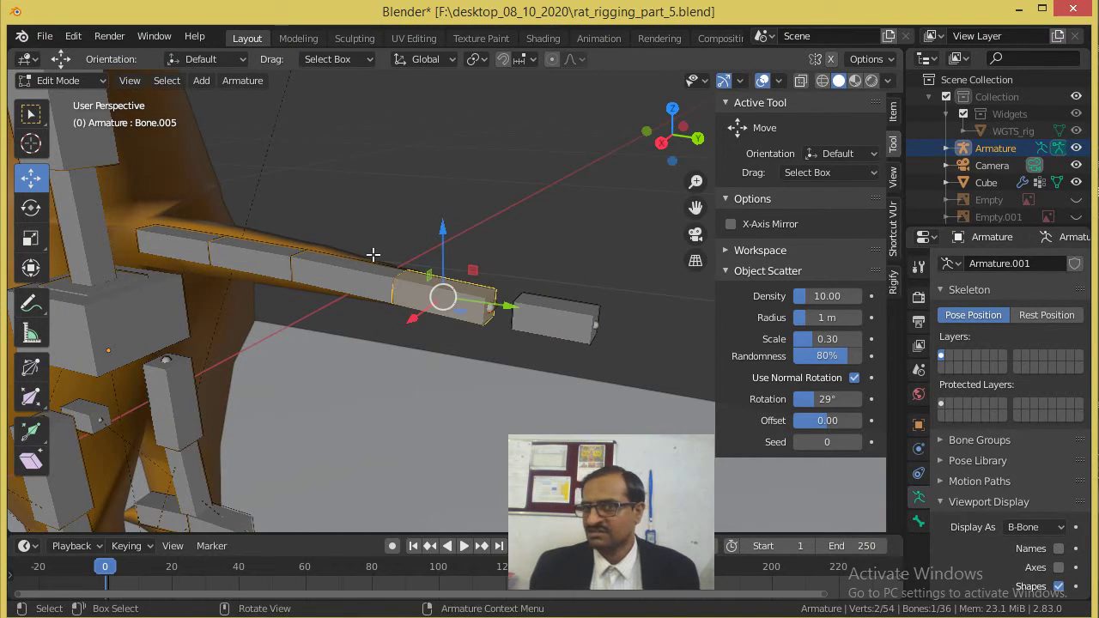
# Step: Move the unparented end bone about -0.06 m along Y back against the tail chain
pyautogui.click(558, 322)
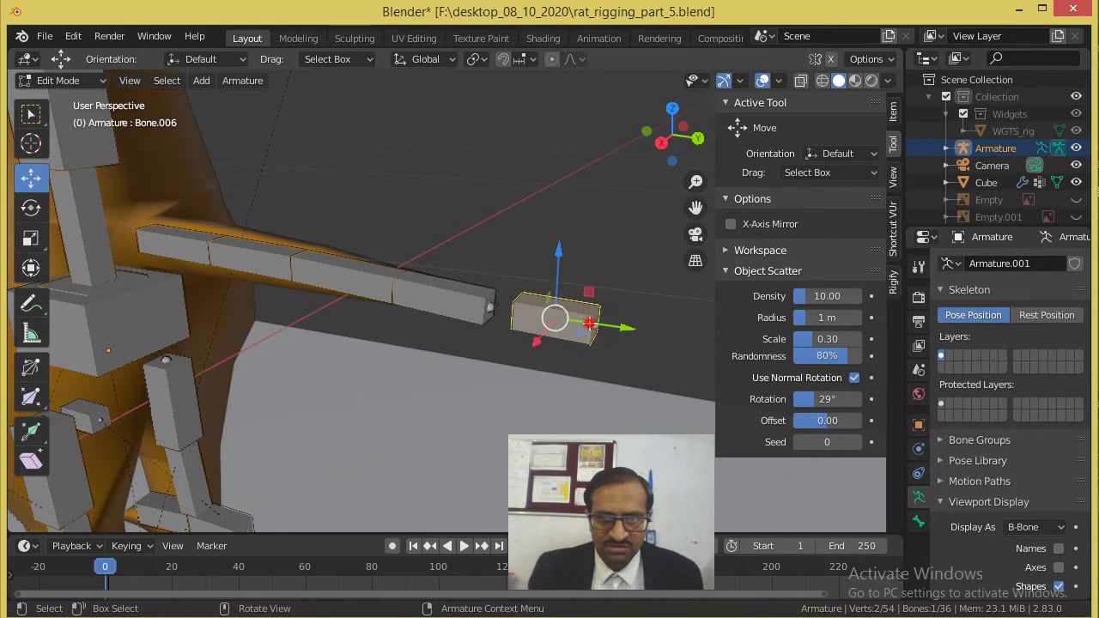
pyautogui.press('g')
pyautogui.press('y')
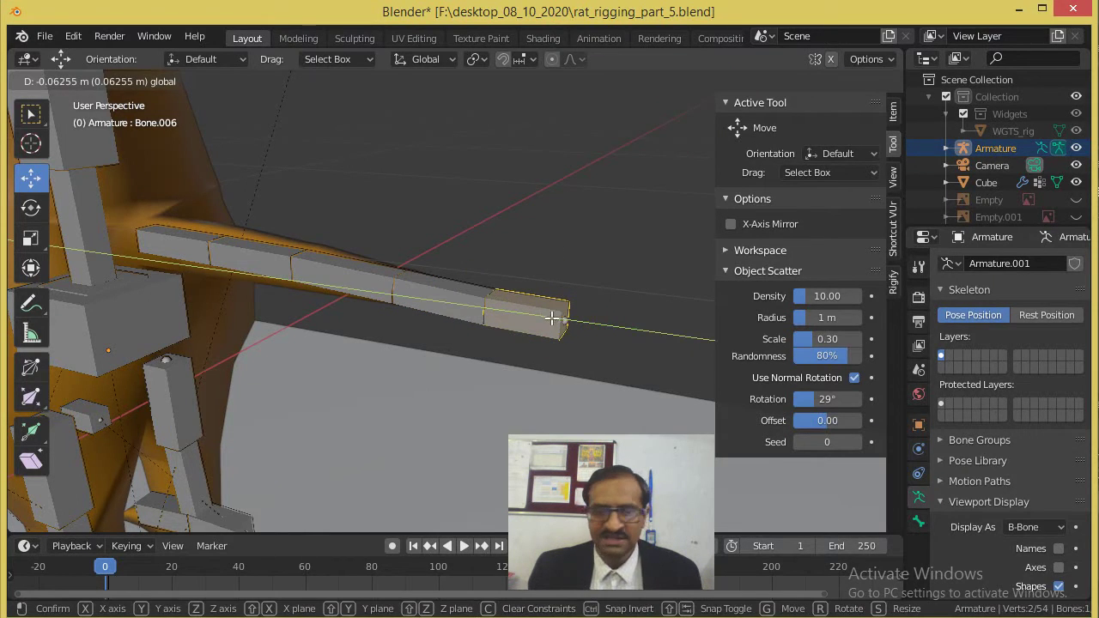
pyautogui.click(552, 318)
# Step: Select the first tail bone at the body end of the chain and rename it tail1
pyautogui.scroll(3, 483, 306)
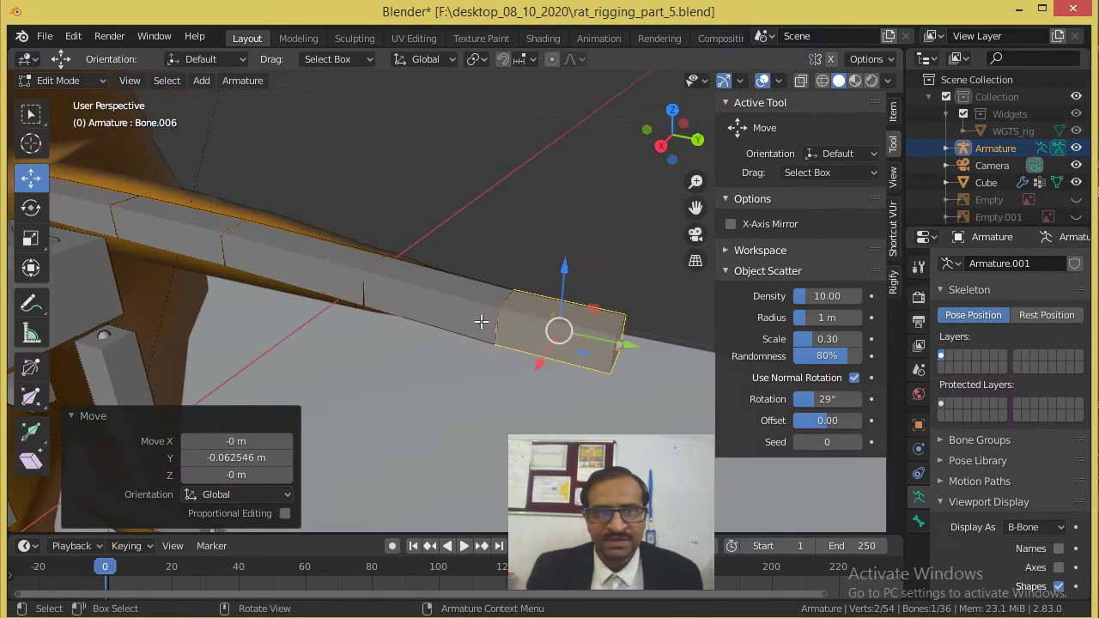
pyautogui.click(463, 292)
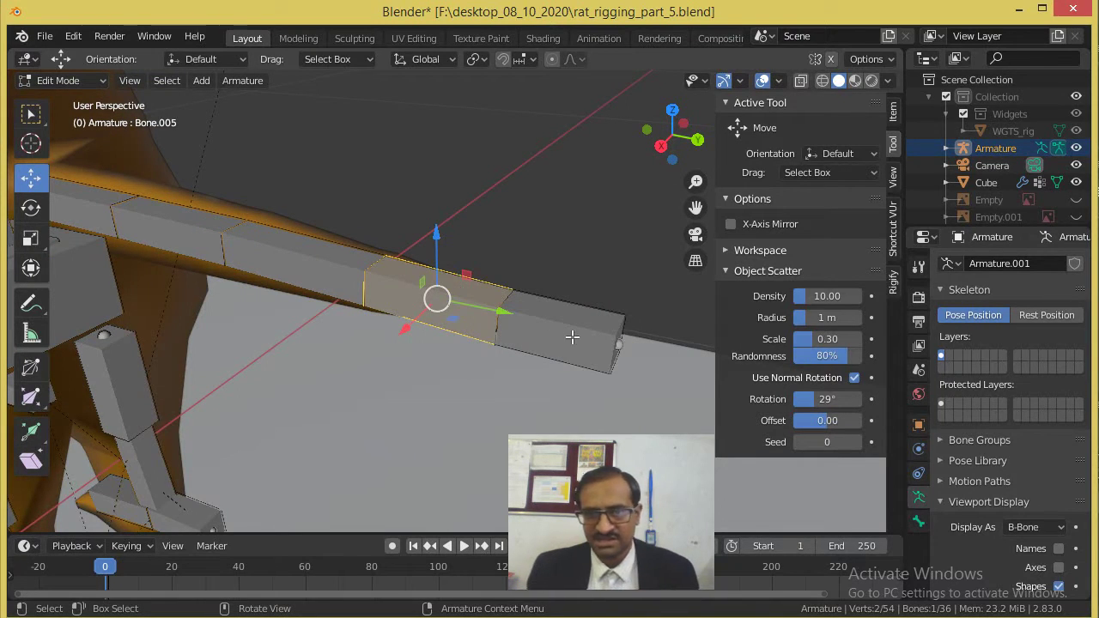
pyautogui.moveTo(454, 310); pyautogui.dragTo(408, 316, button='middle')
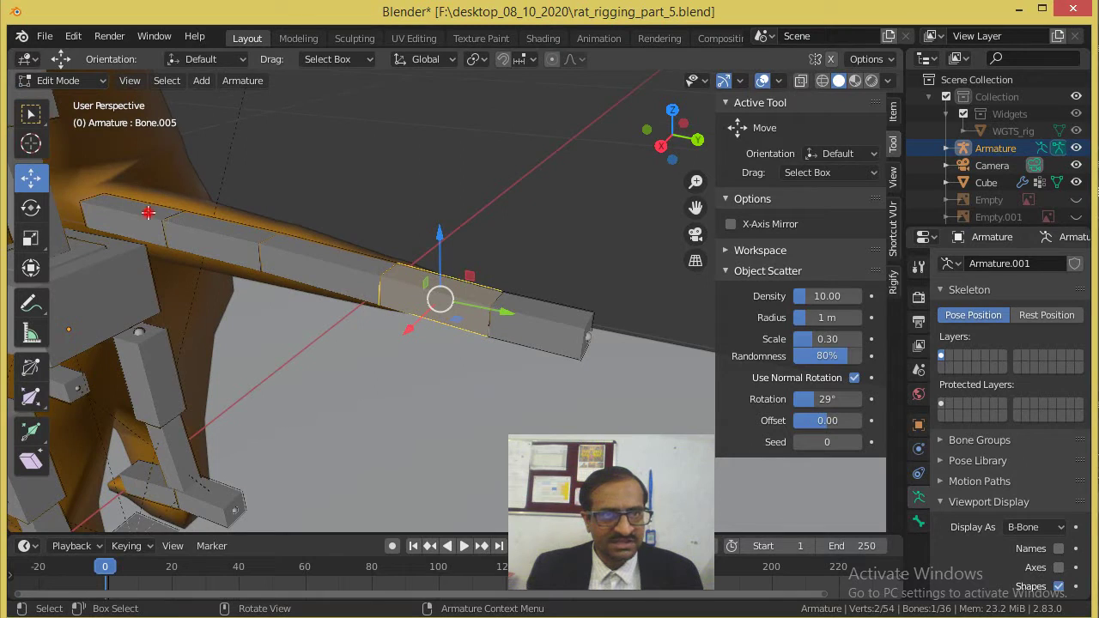
pyautogui.click(148, 213)
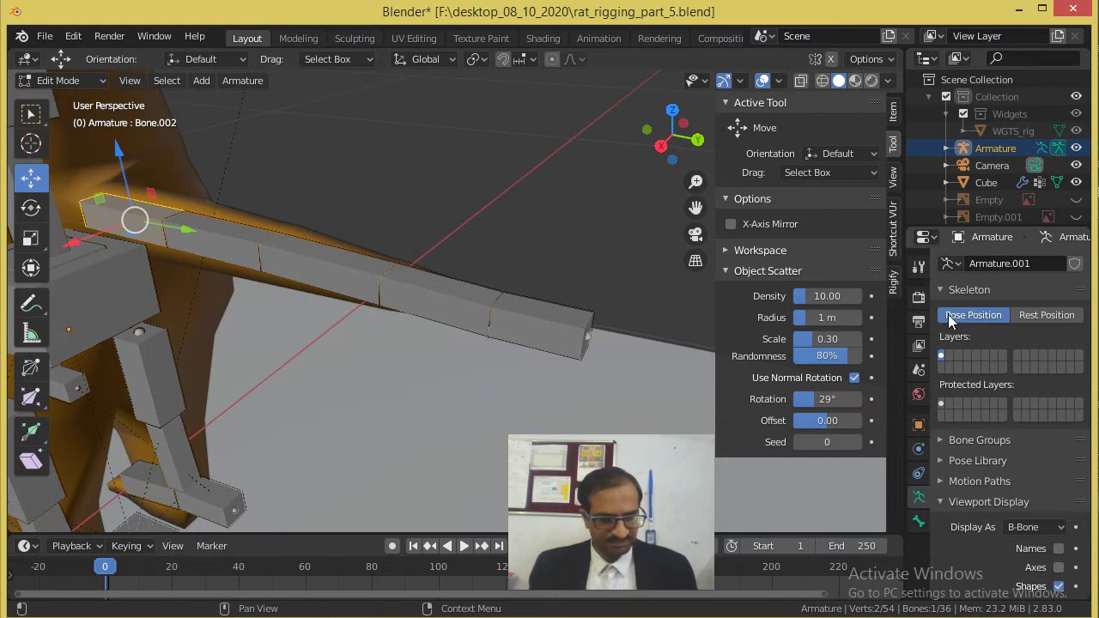
pyautogui.click(918, 522)
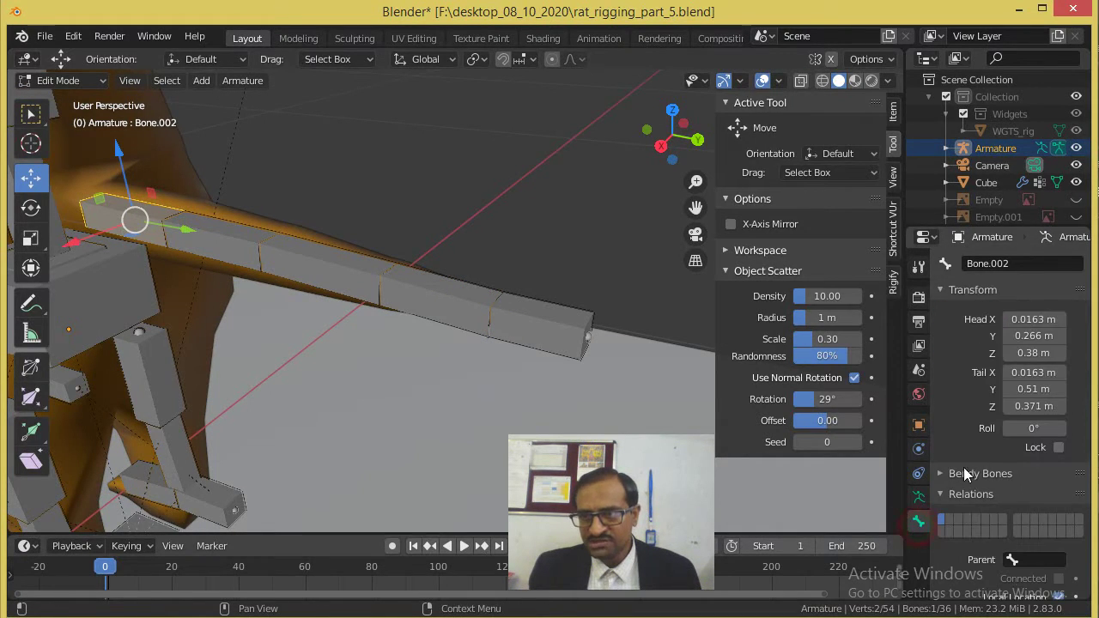
pyautogui.click(1018, 266)
pyautogui.write('tail1')
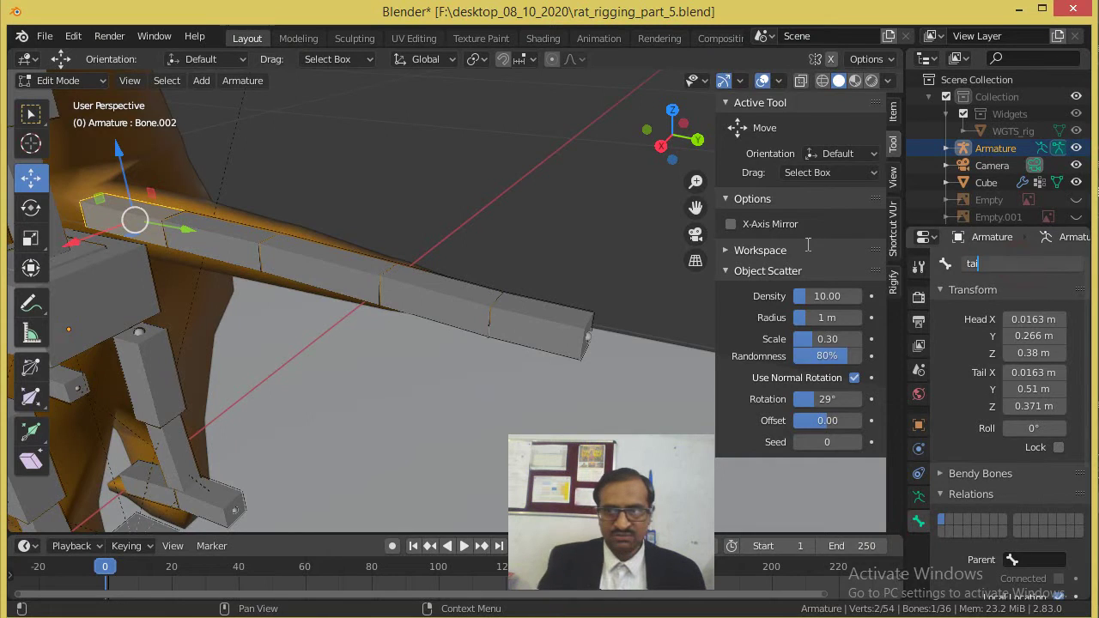
pyautogui.press('Return')
# Step: Select the second tail bone and rename it tail2
pyautogui.click(245, 233)
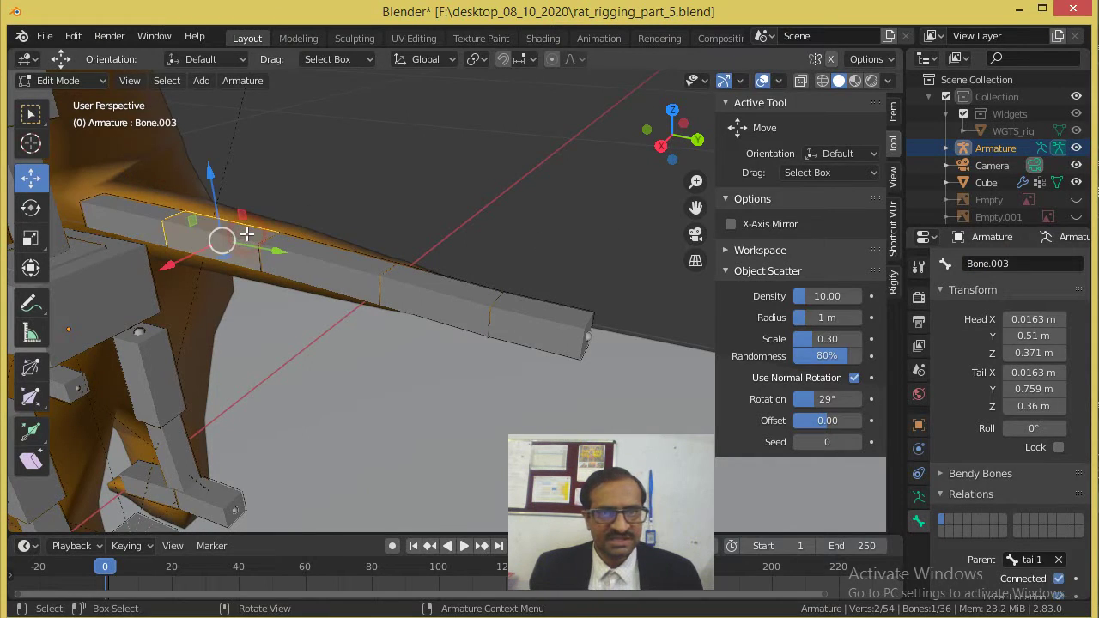
pyautogui.click(1007, 263)
pyautogui.write('tail')
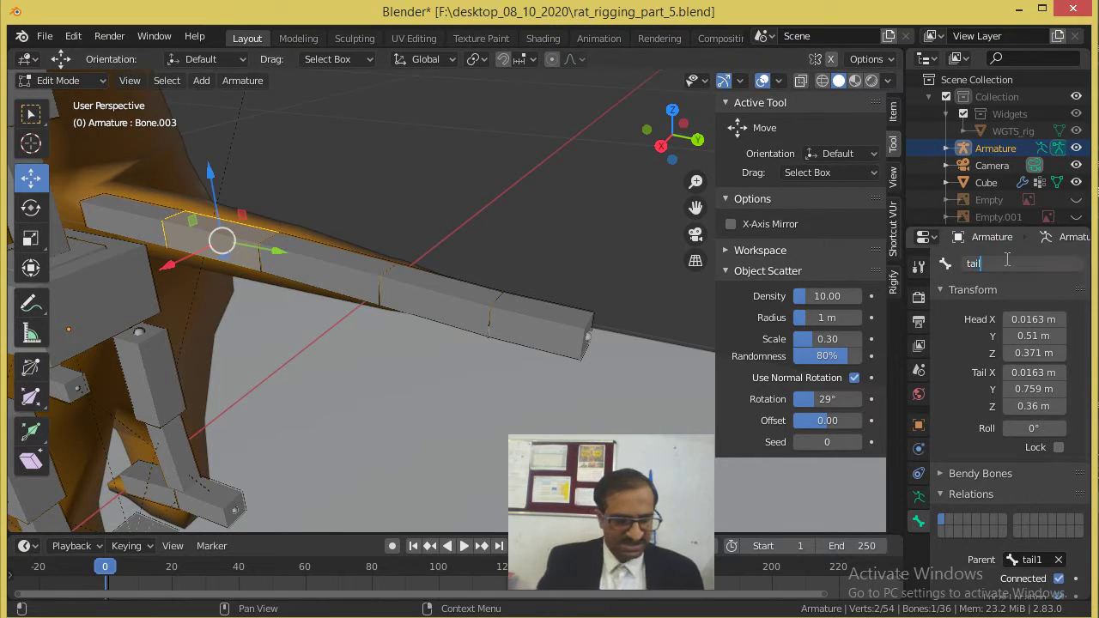
pyautogui.write('2')
pyautogui.press('Return')
# Step: Select the third tail bone and rename it tail3
pyautogui.click(350, 277)
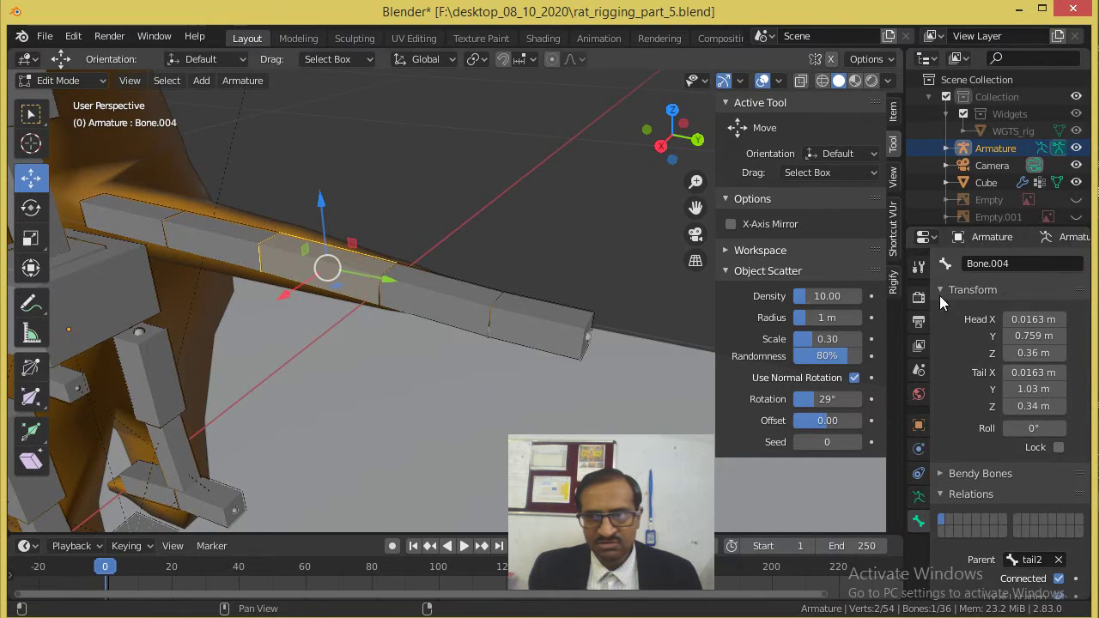
pyautogui.click(983, 262)
pyautogui.write('tal3')
pyautogui.press('Return')
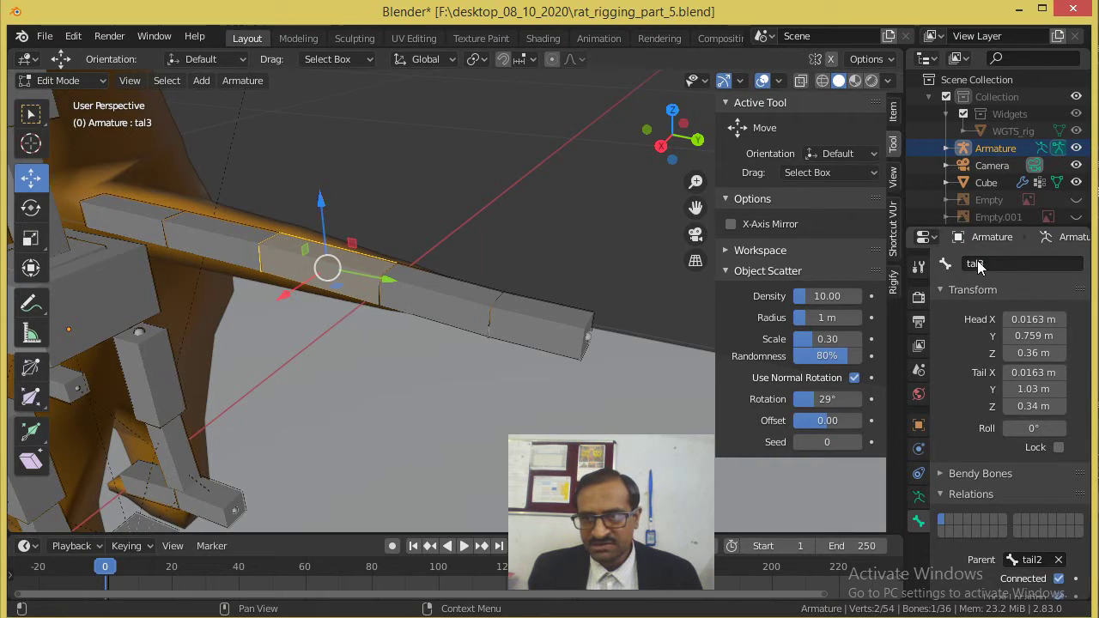
pyautogui.click(980, 263)
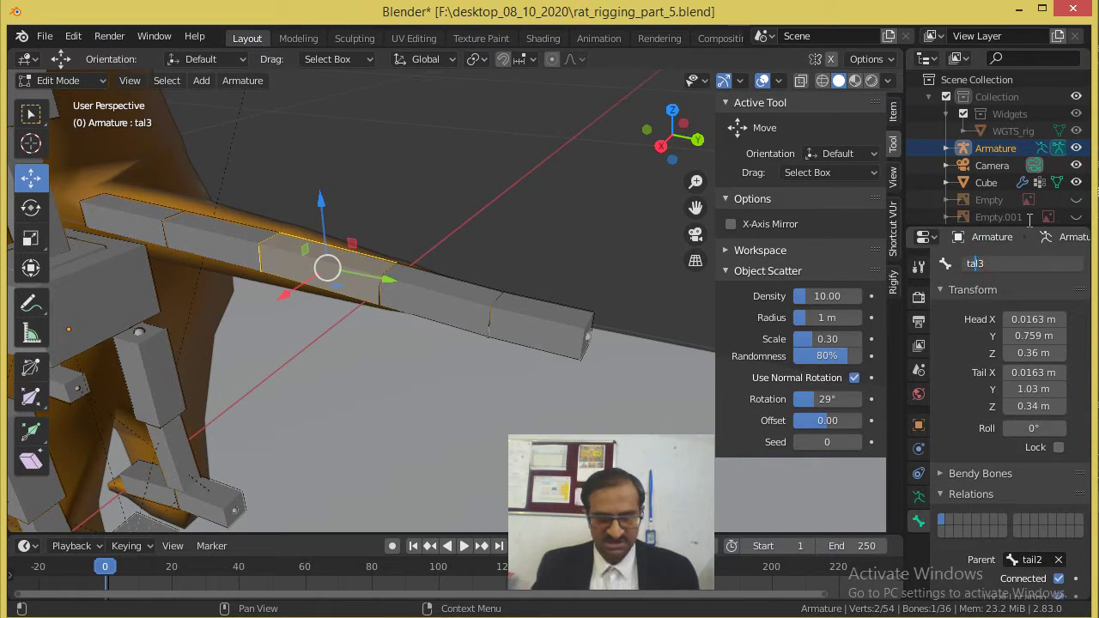
pyautogui.write('i')
pyautogui.press('Return')
# Step: Select the fourth tail bone and rename it tail4
pyautogui.click(425, 299)
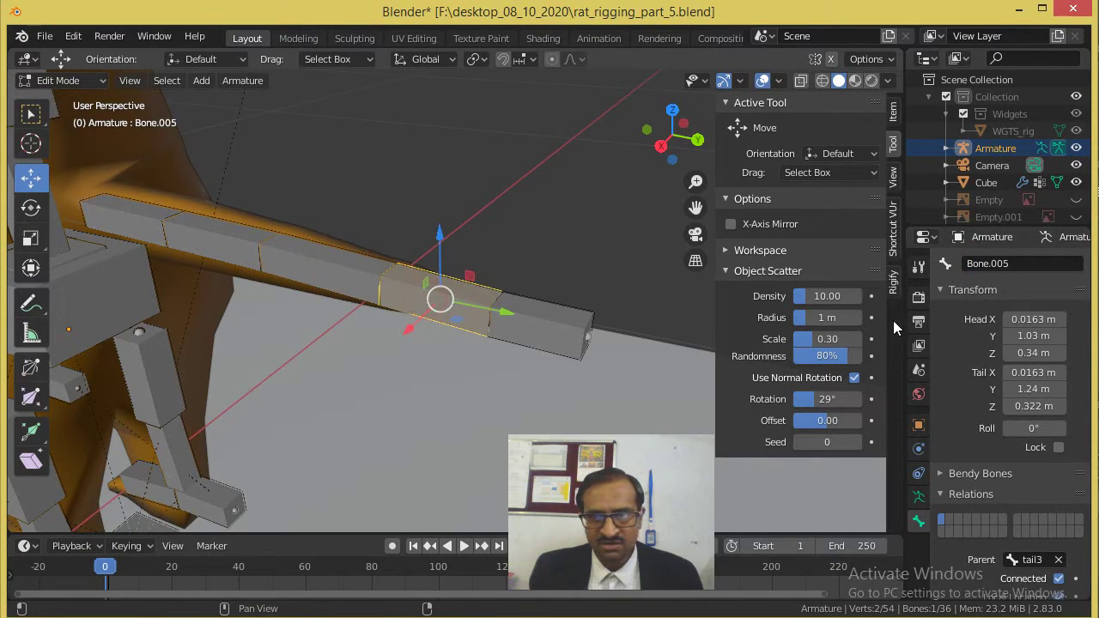
pyautogui.click(1007, 262)
pyautogui.write('tail')
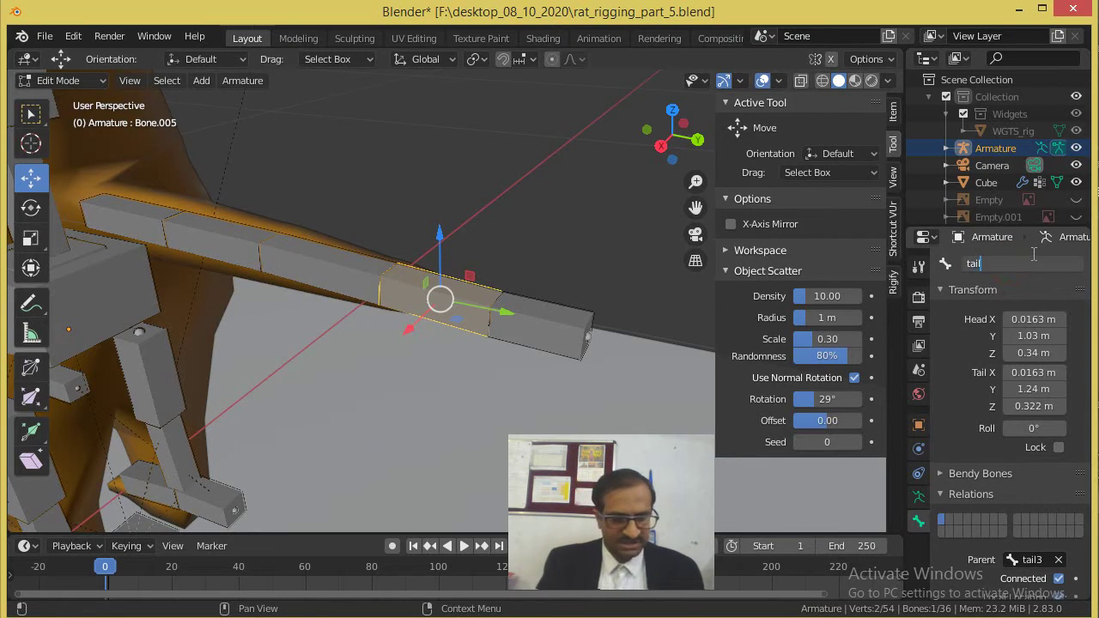
pyautogui.write('4')
pyautogui.press('Return')
# Step: Select the unparented bone at the tail's end and rename it tail5_end
pyautogui.click(559, 317)
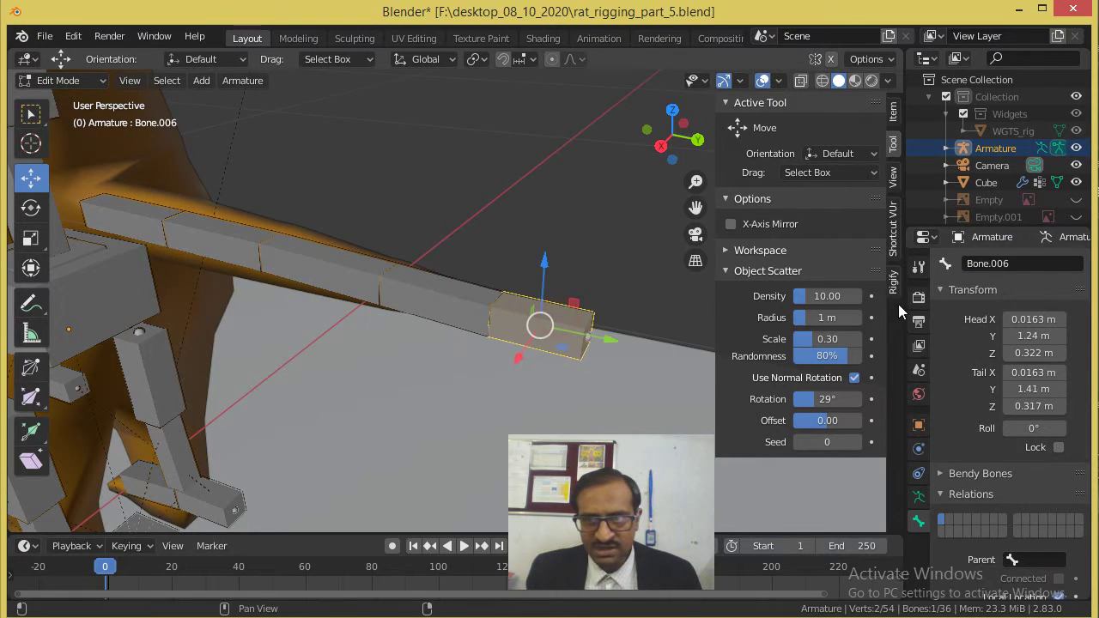
pyautogui.click(1034, 261)
pyautogui.write('tail')
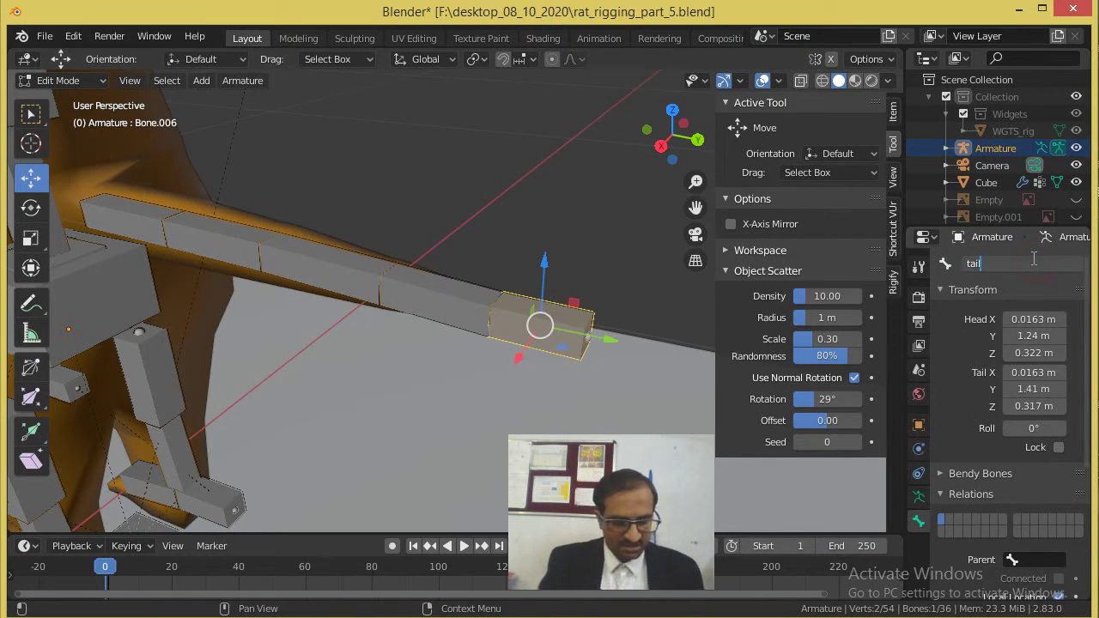
pyautogui.write('5_end')
pyautogui.press('Return')
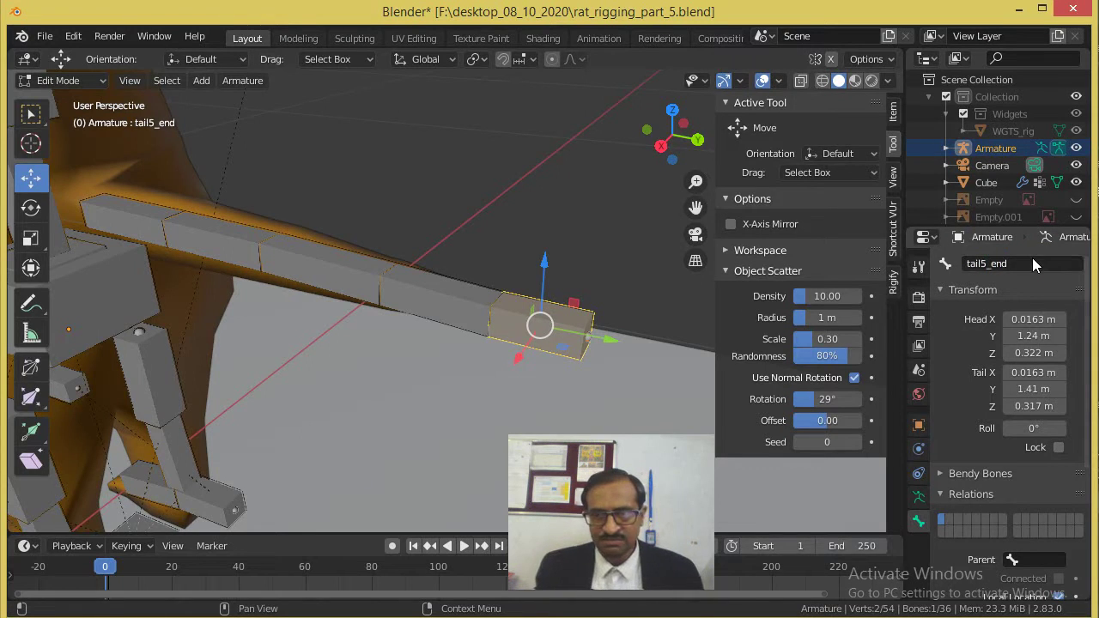
# Step: Change the end bone's name to tail5_controller
pyautogui.click(1032, 258)
pyautogui.click(1025, 258)
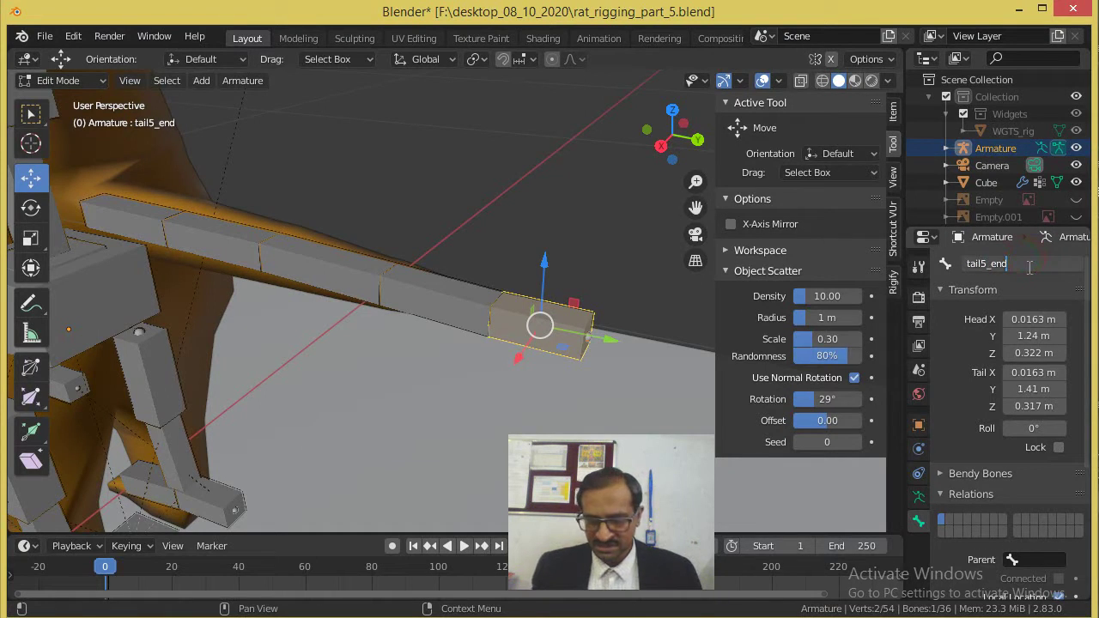
pyautogui.write('cont')
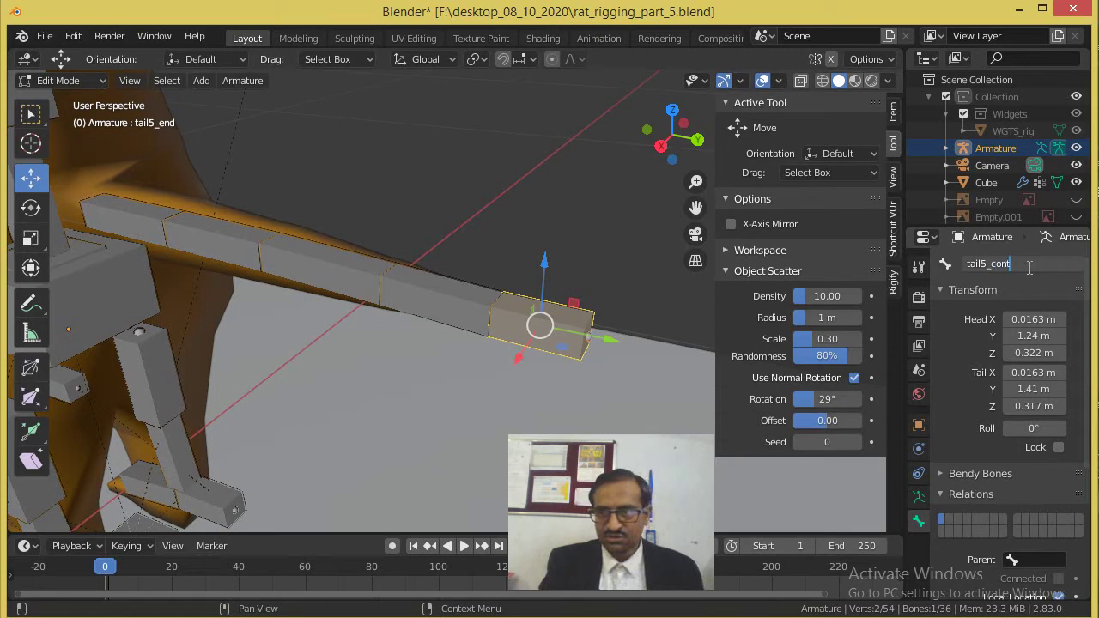
pyautogui.write('roller')
pyautogui.press('Return')
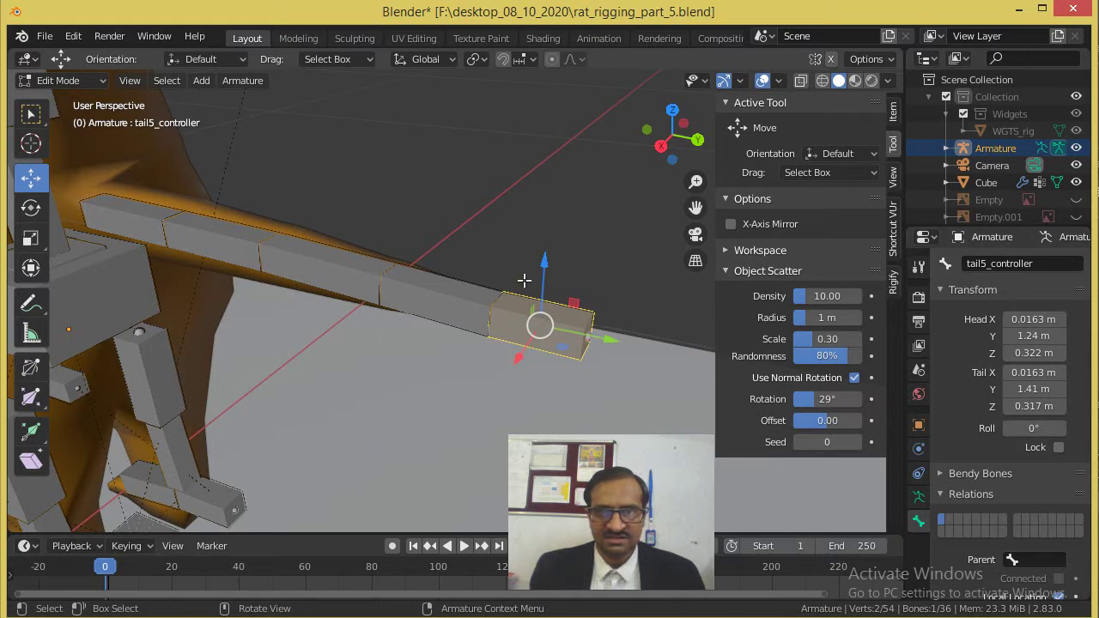
# Step: Select the tail4 bone and switch the armature to Pose Mode
pyautogui.moveTo(429, 257); pyautogui.dragTo(427, 309, button='middle')
pyautogui.click(434, 298)
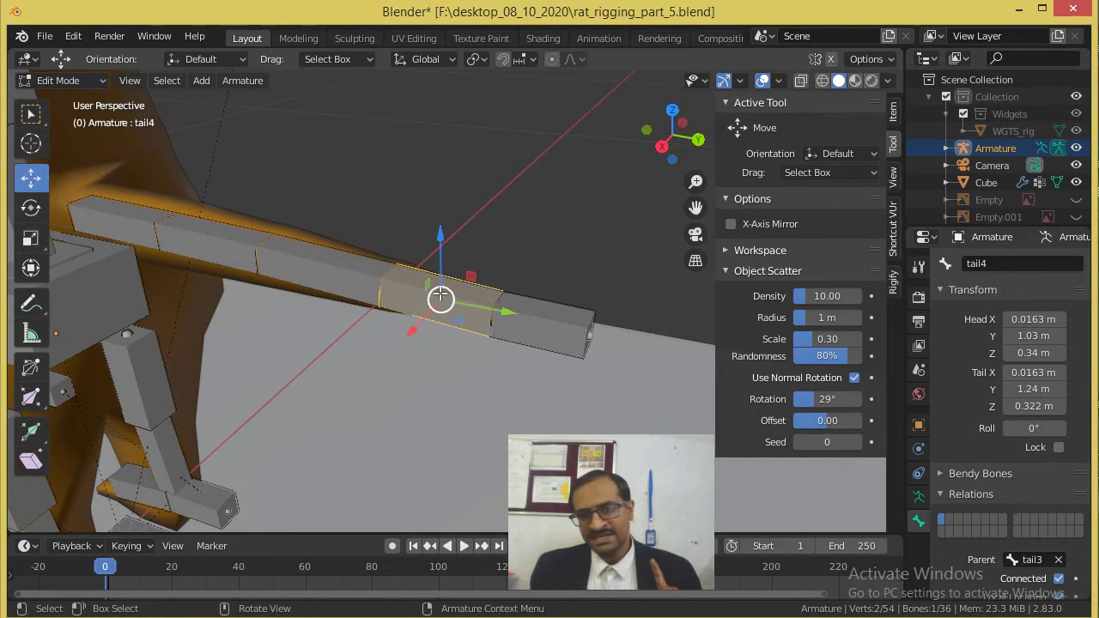
pyautogui.click(919, 497)
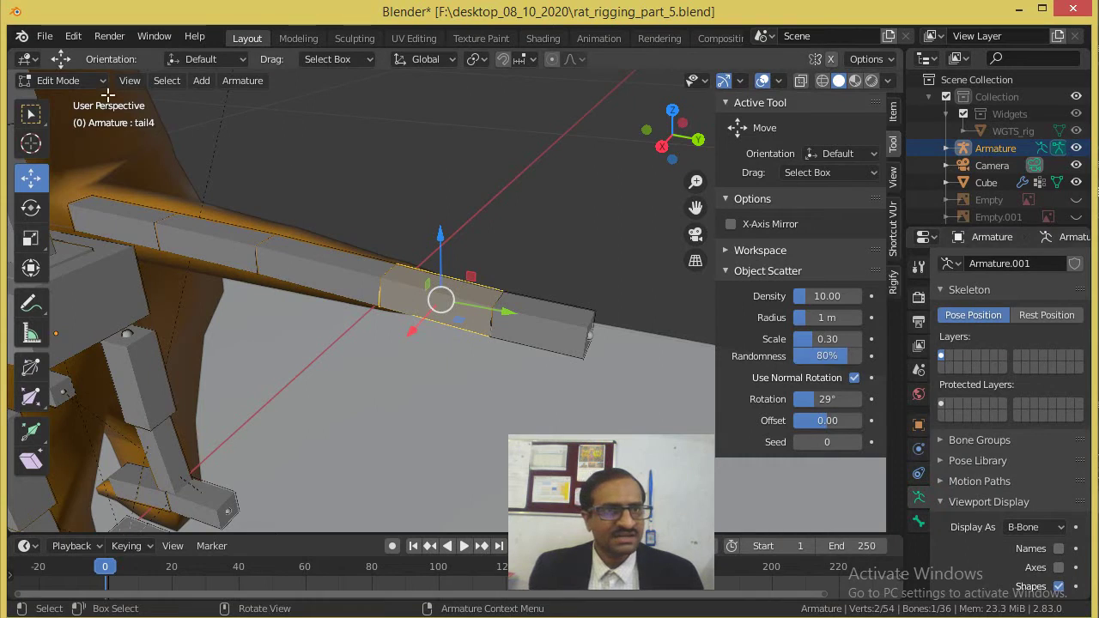
pyautogui.click(80, 83)
pyautogui.click(67, 137)
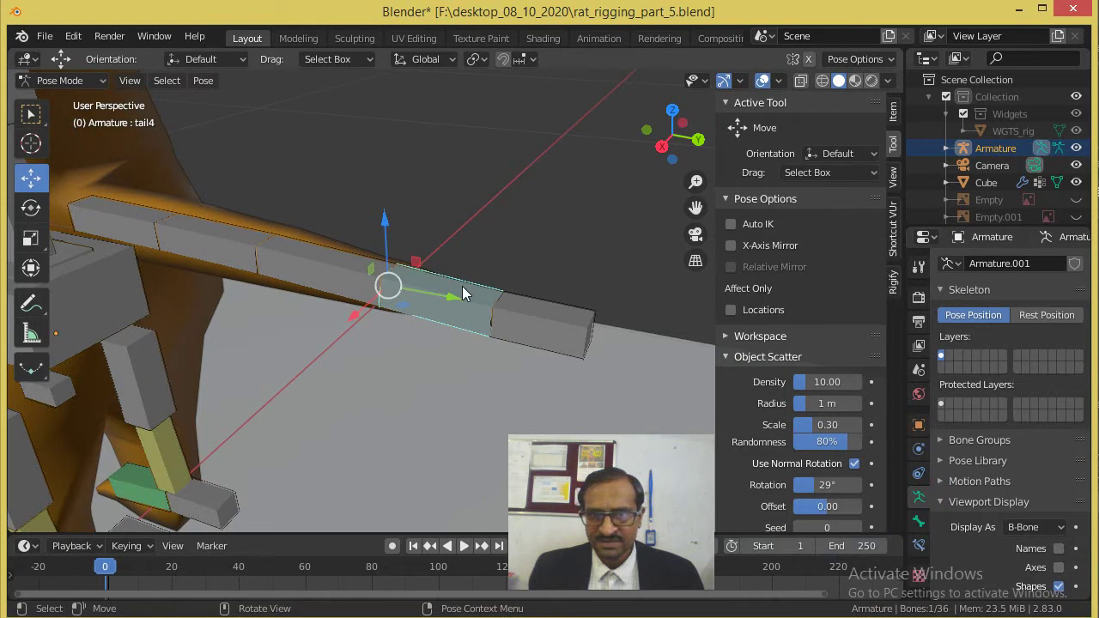
# Step: Add an Inverse Kinematics constraint to tail4 with the Armature as its target
pyautogui.click(918, 548)
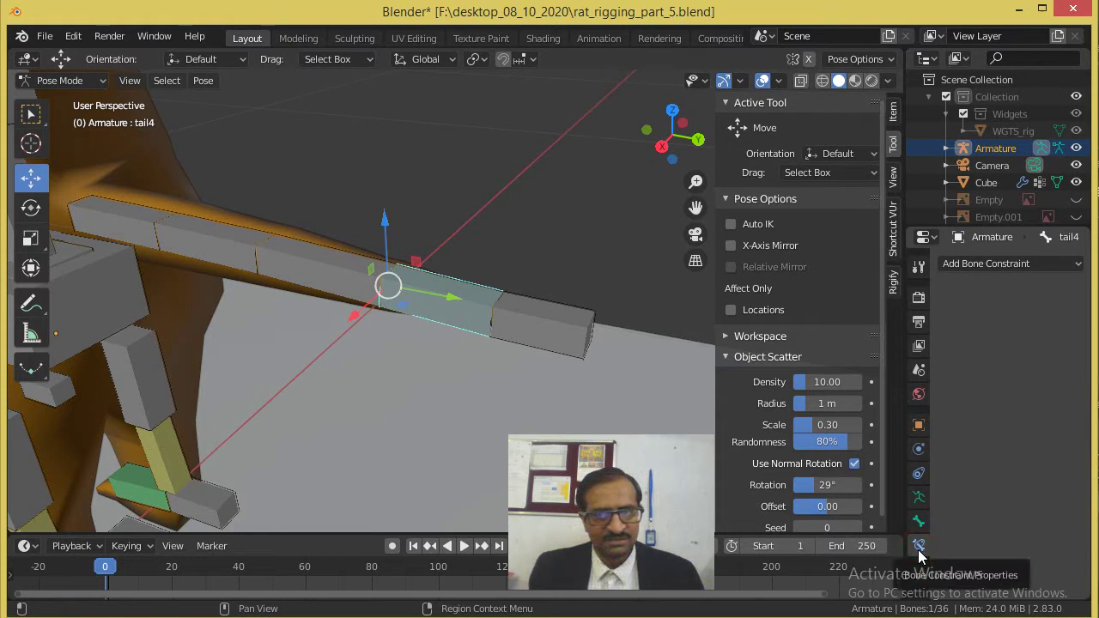
pyautogui.click(1053, 263)
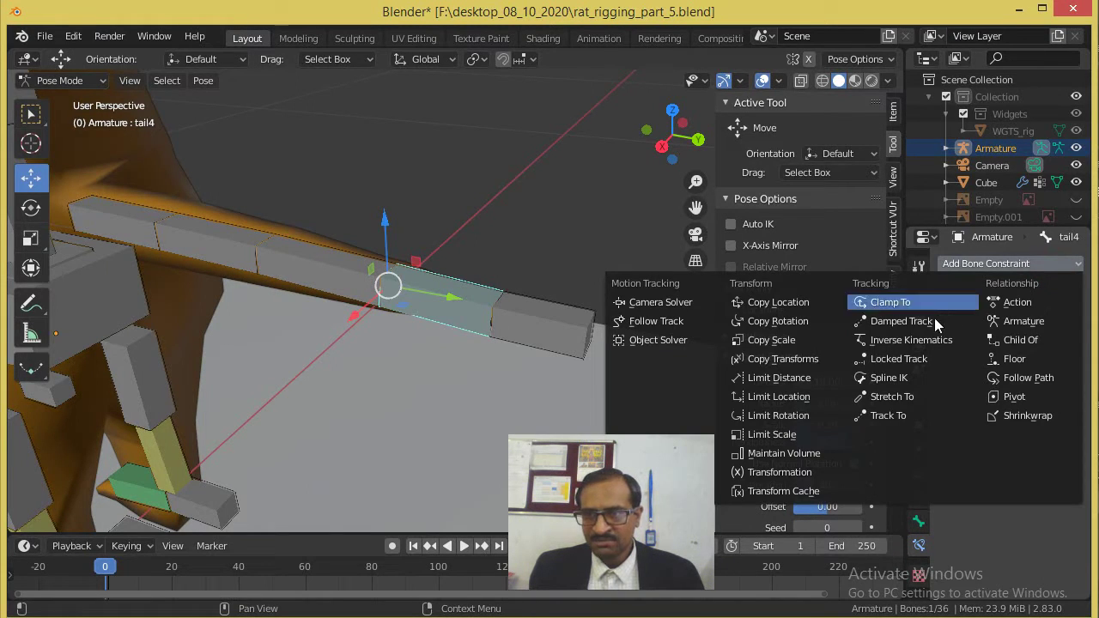
pyautogui.click(919, 340)
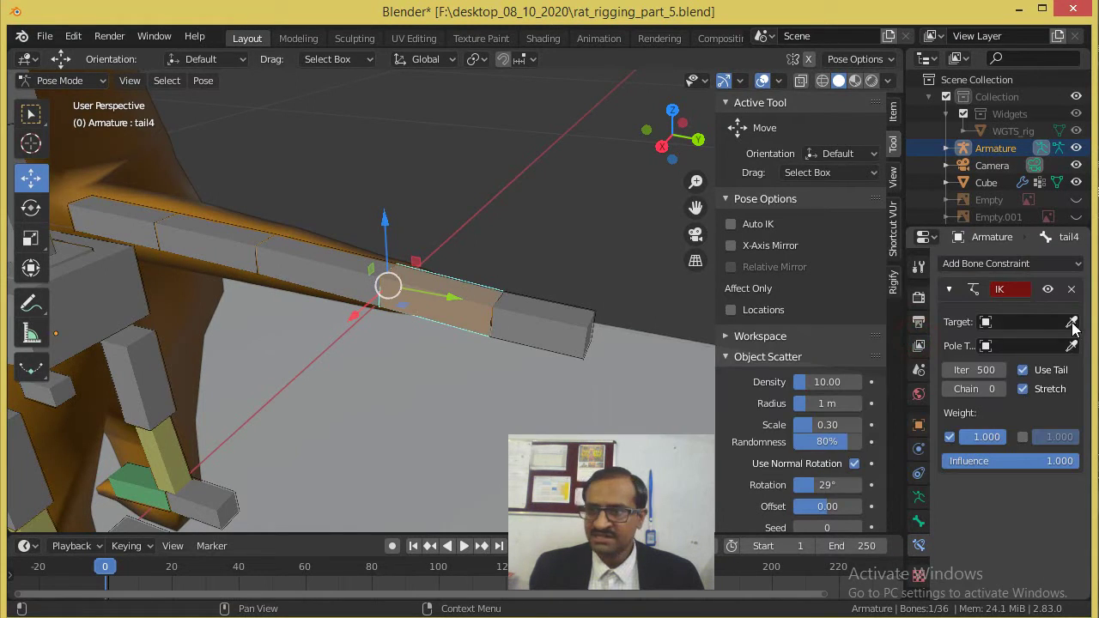
pyautogui.click(1010, 323)
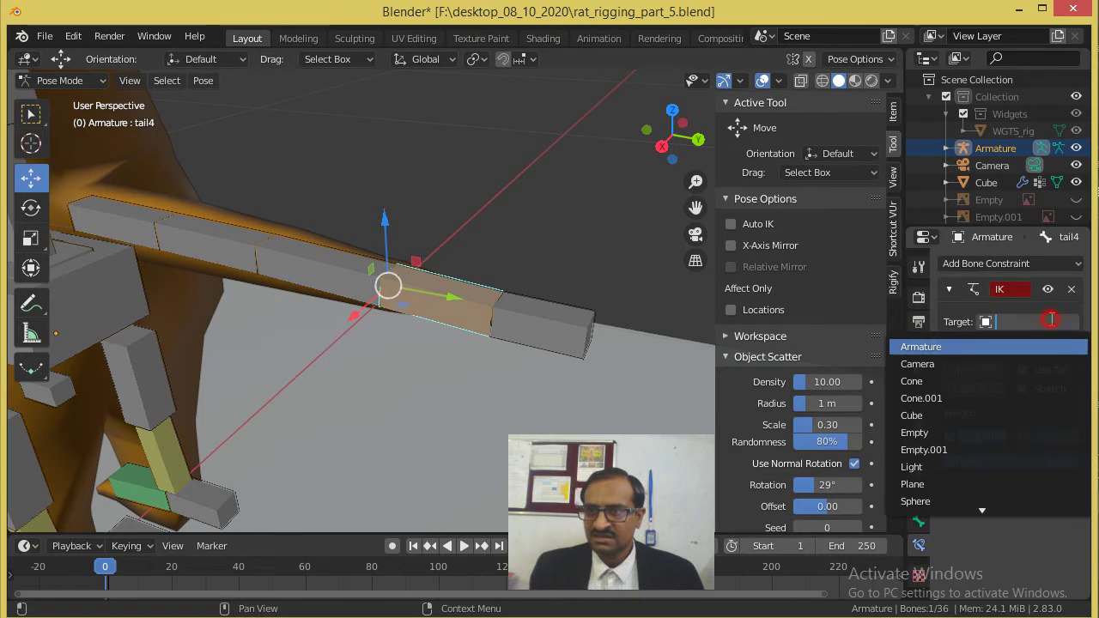
pyautogui.click(922, 347)
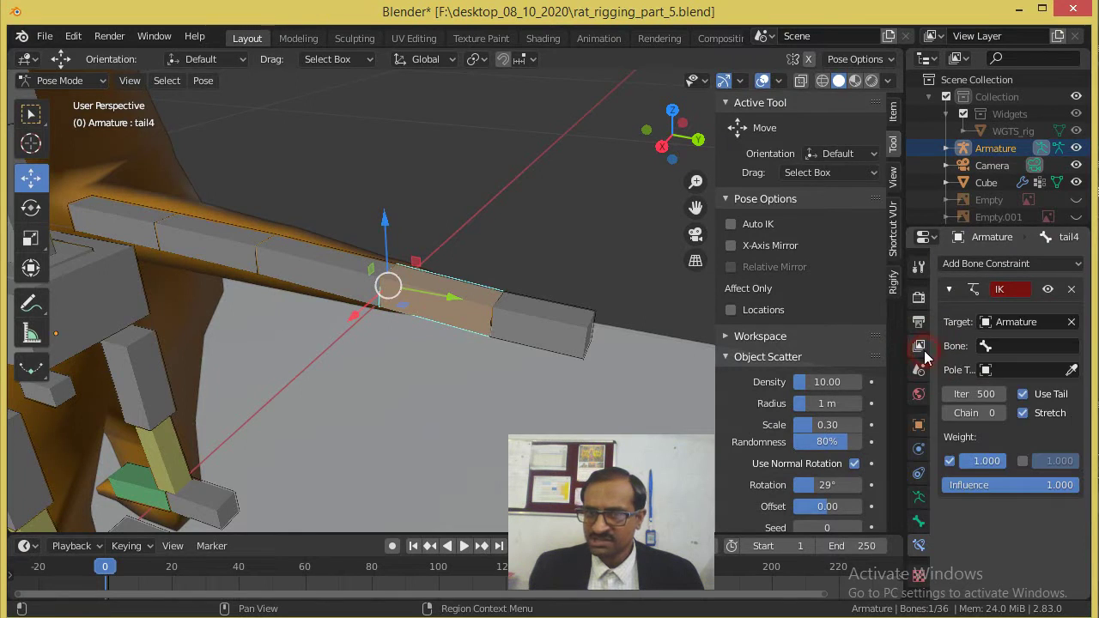
# Step: Set tail5_controller as the target bone of tail4's IK constraint
pyautogui.click(1019, 347)
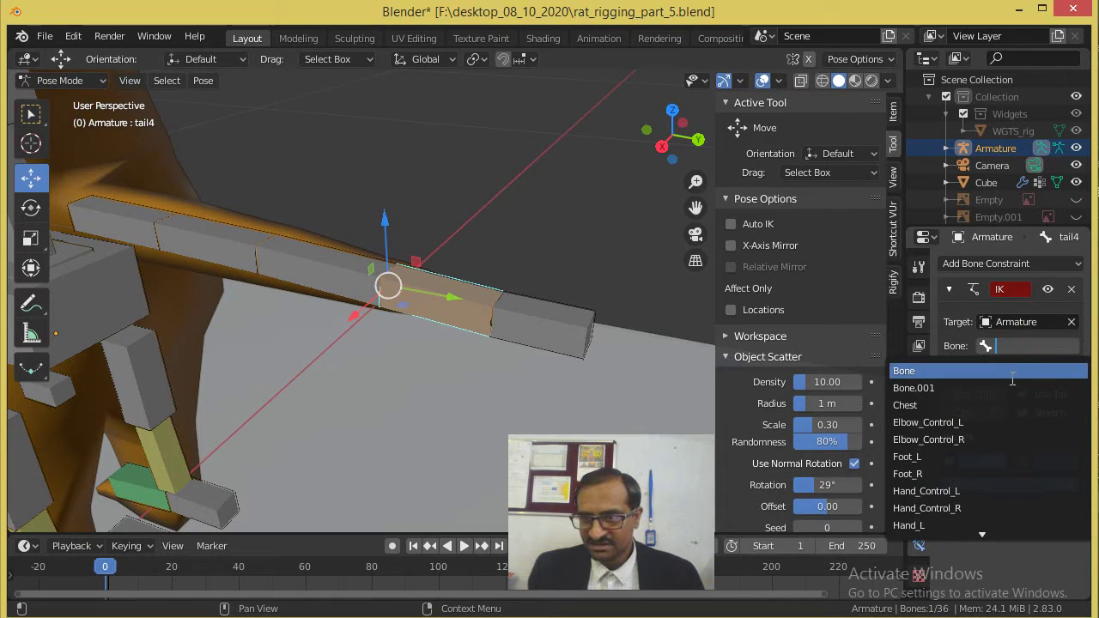
pyautogui.press('Down')
pyautogui.press('Down')
pyautogui.press('Down')
pyautogui.press('Down')
pyautogui.press('Down')
pyautogui.press('Down')
pyautogui.press('Down')
pyautogui.press('Down')
pyautogui.press('Down')
pyautogui.press('Down')
pyautogui.press('Down')
pyautogui.press('Down')
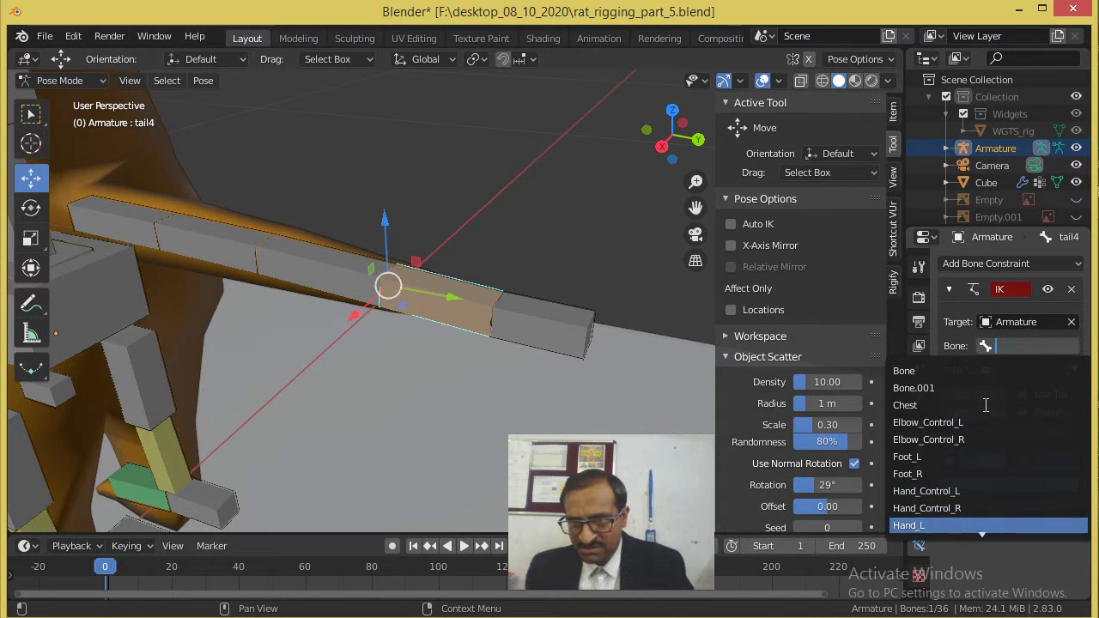
pyautogui.press('Down')
pyautogui.press('Down')
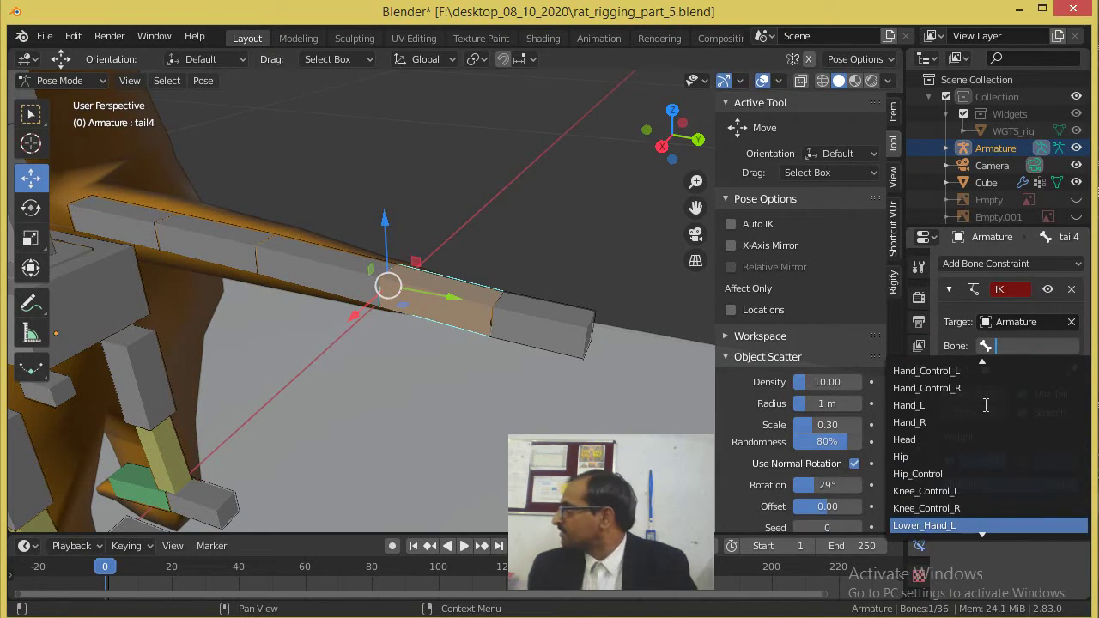
pyautogui.press('Down')
pyautogui.press('Down')
pyautogui.press('Down')
pyautogui.press('Down')
pyautogui.press('Down')
pyautogui.press('Down')
pyautogui.press('Down')
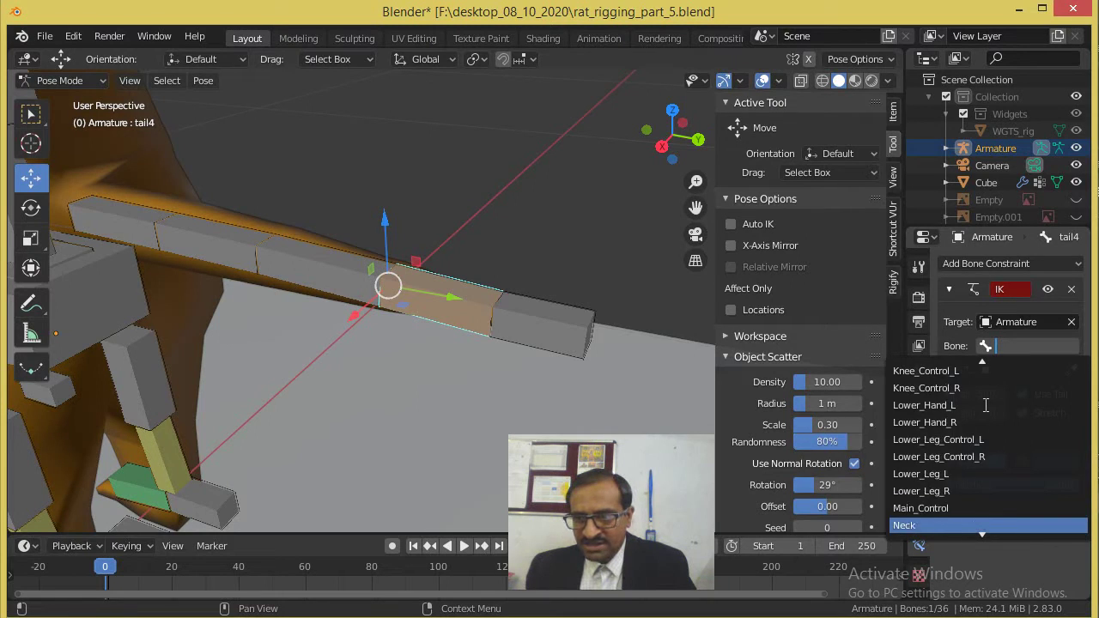
pyautogui.press('Down')
pyautogui.press('Down')
pyautogui.press('Down')
pyautogui.press('Down')
pyautogui.press('Down')
pyautogui.press('Down')
pyautogui.press('Down')
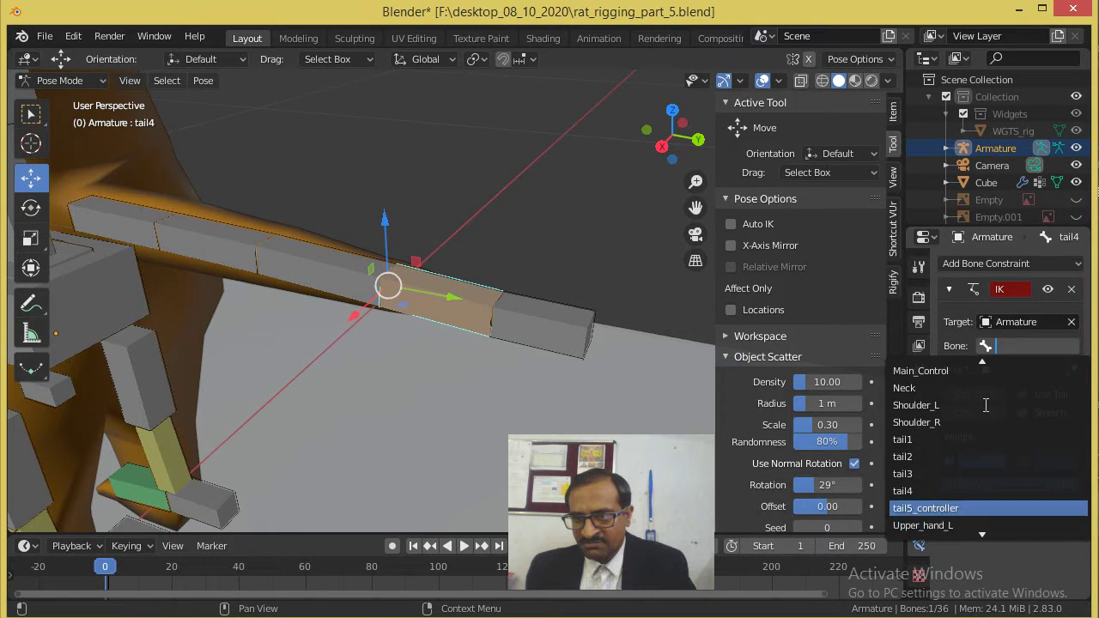
pyautogui.click(950, 507)
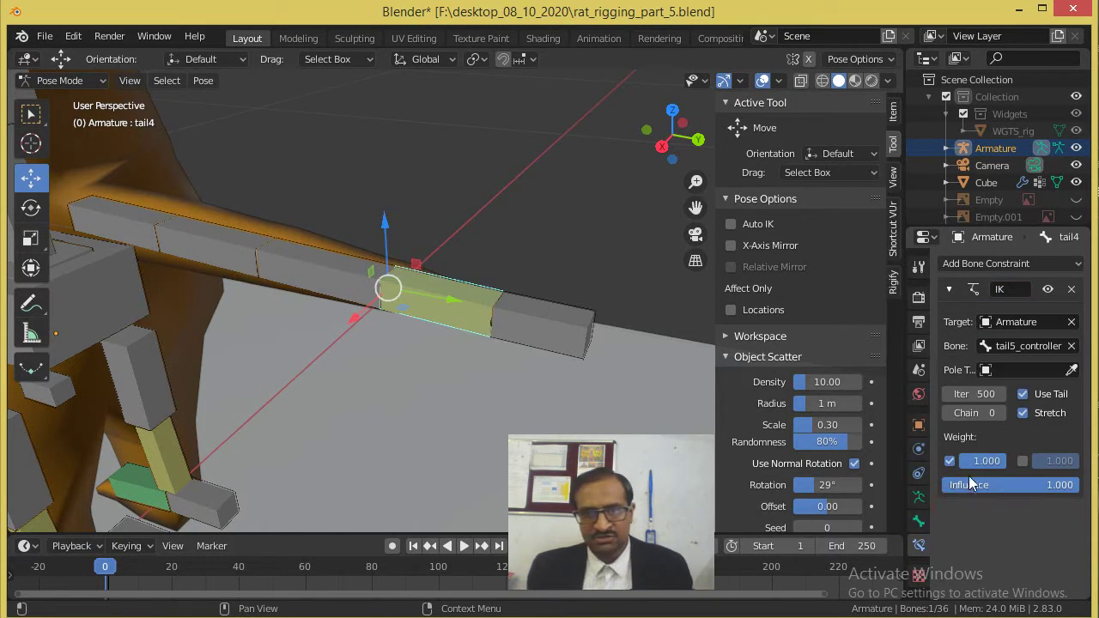
# Step: Set the chain length of tail4's IK constraint to 4
pyautogui.click(1005, 413)
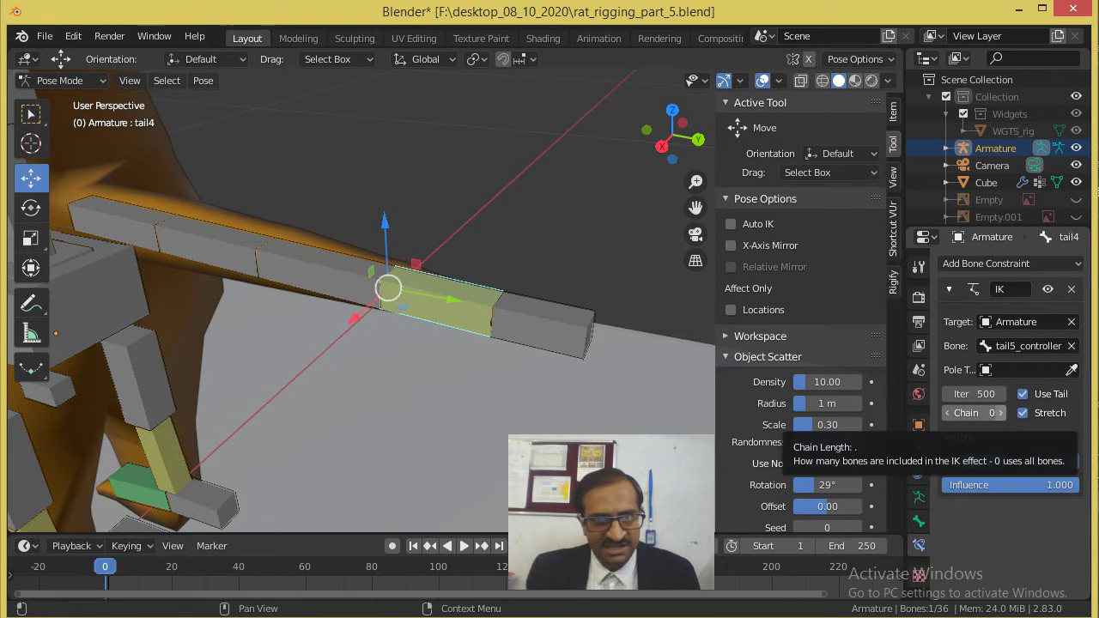
pyautogui.click(1001, 413)
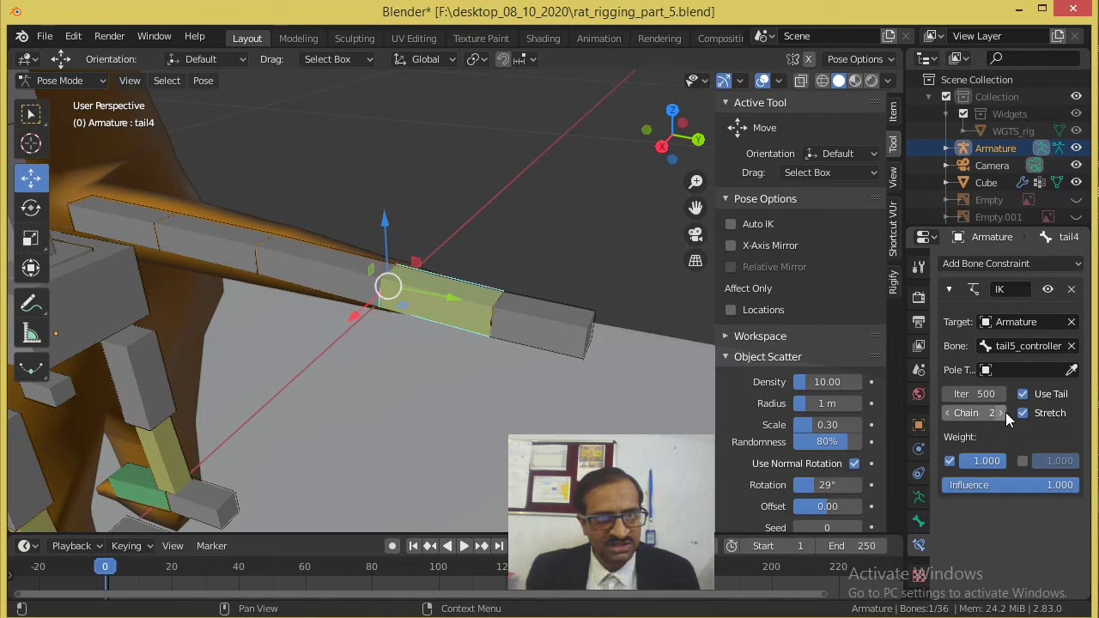
pyautogui.click(1002, 413)
pyautogui.click(1002, 414)
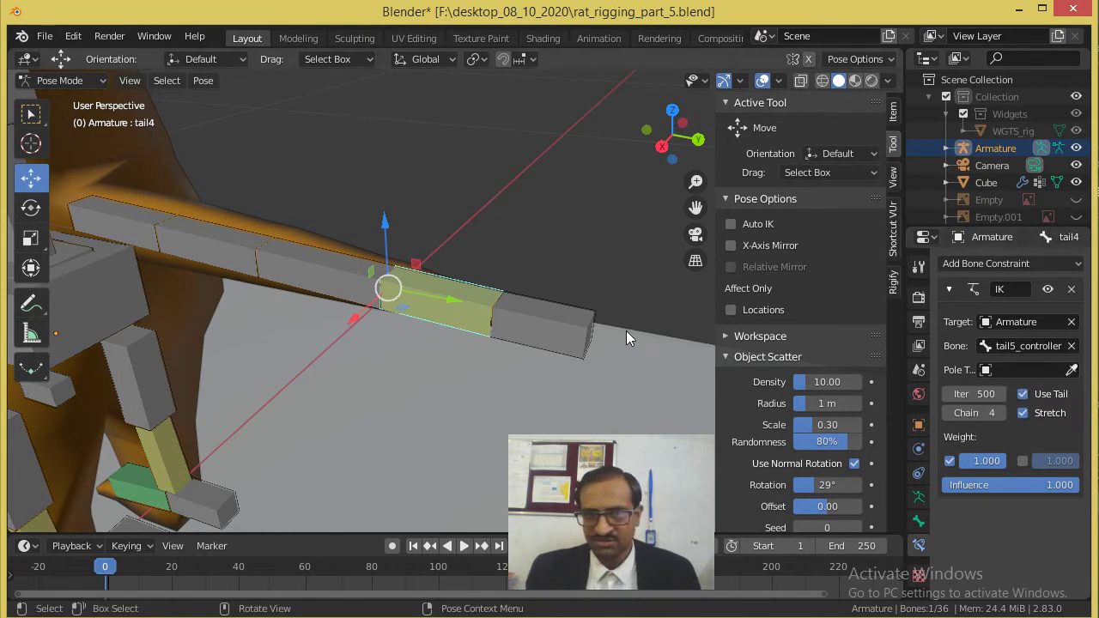
# Step: Test the tail IK by moving the tail5_controller bone, undoing each move
pyautogui.moveTo(628, 336); pyautogui.dragTo(533, 318, button='middle')
pyautogui.click(518, 313)
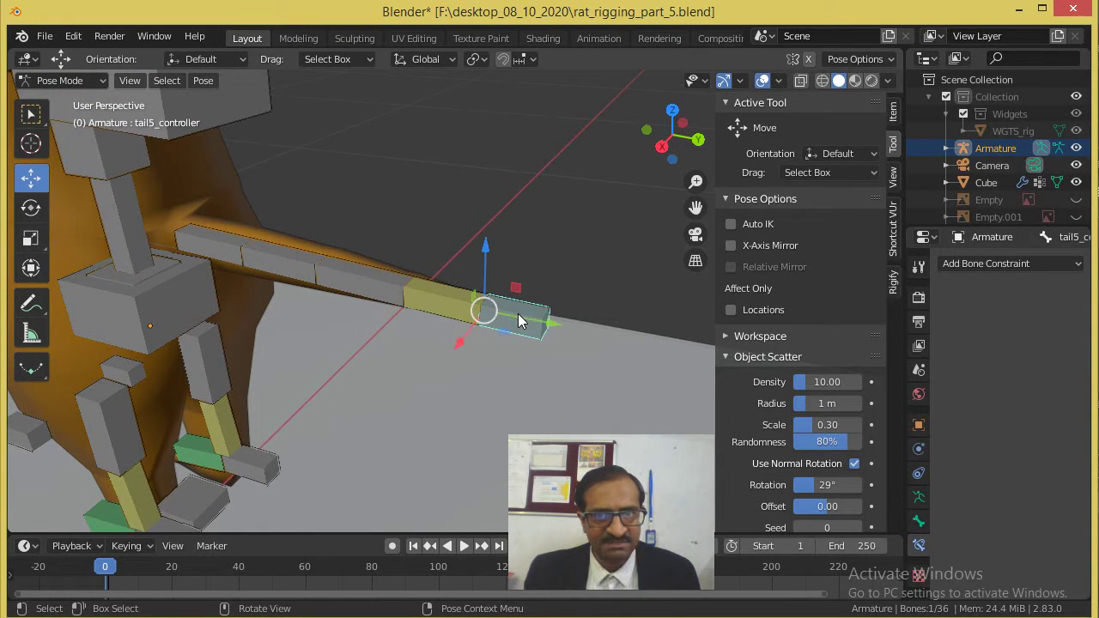
pyautogui.moveTo(486, 244); pyautogui.dragTo(464, 322)
pyautogui.hotkey('ctrl', 'z')
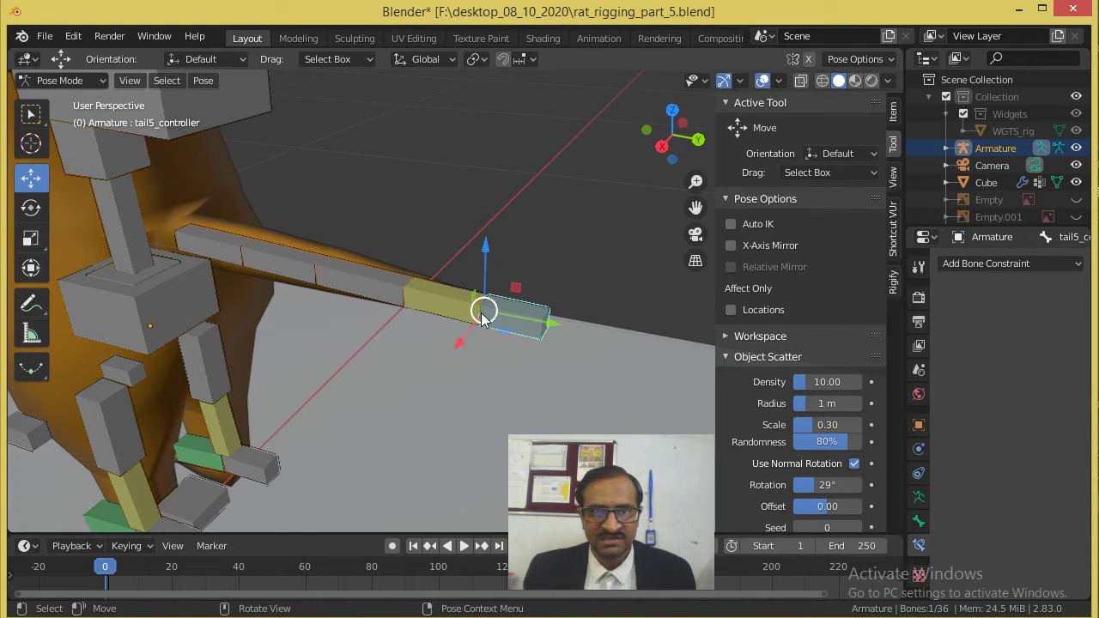
pyautogui.press('g')
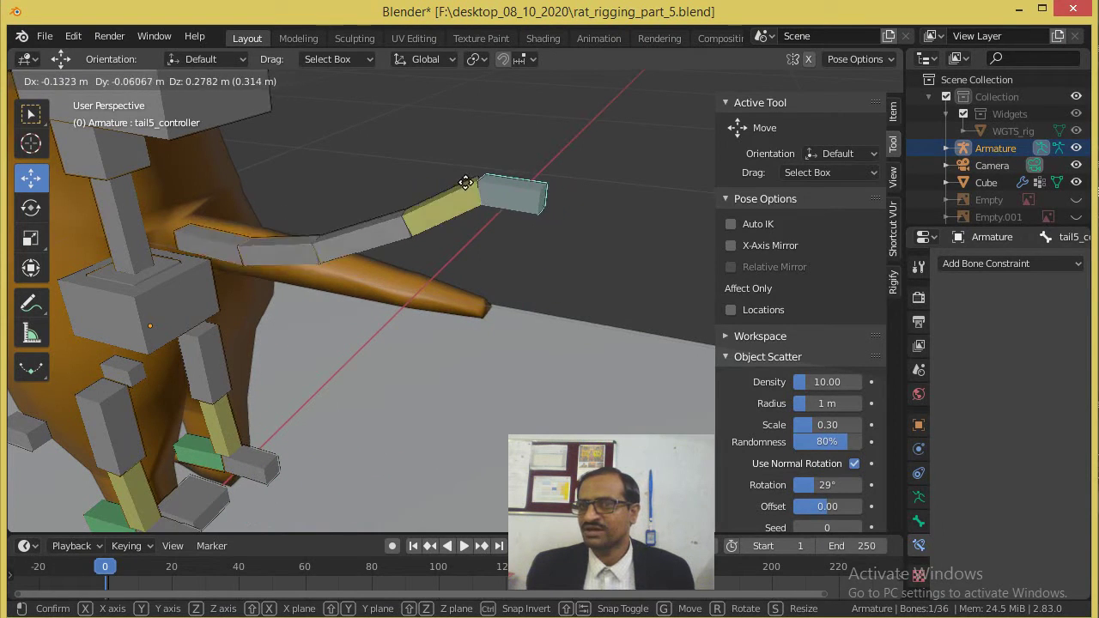
pyautogui.click(456, 198)
pyautogui.hotkey('ctrl', 'z')
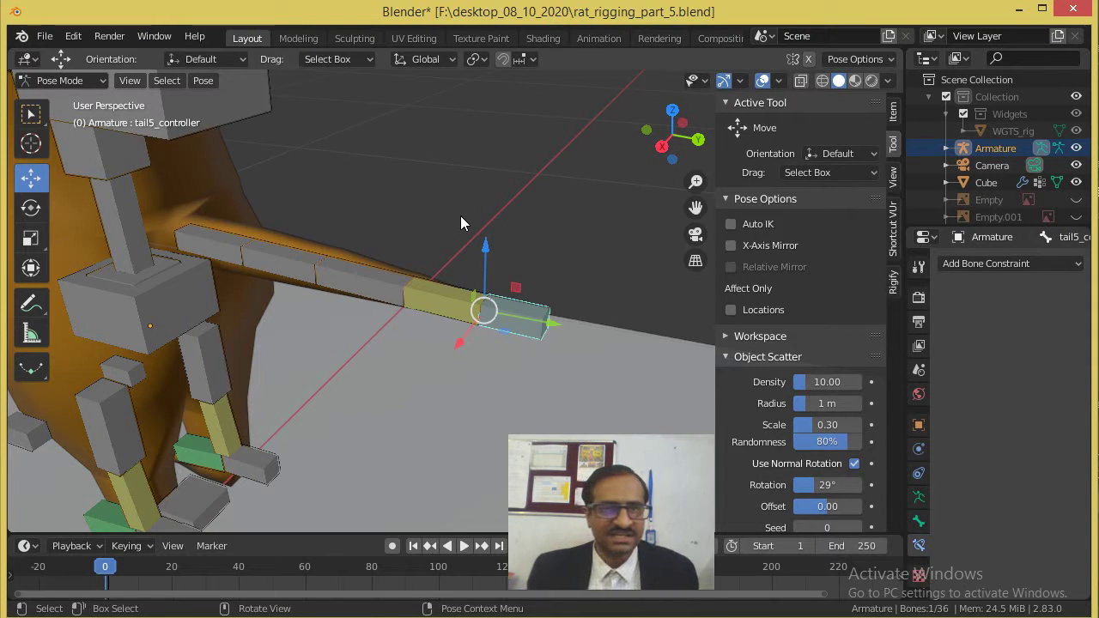
# Step: Select the tail1 bone at the base of the tail and switch the armature to Edit Mode
pyautogui.scroll(2, 270, 271)
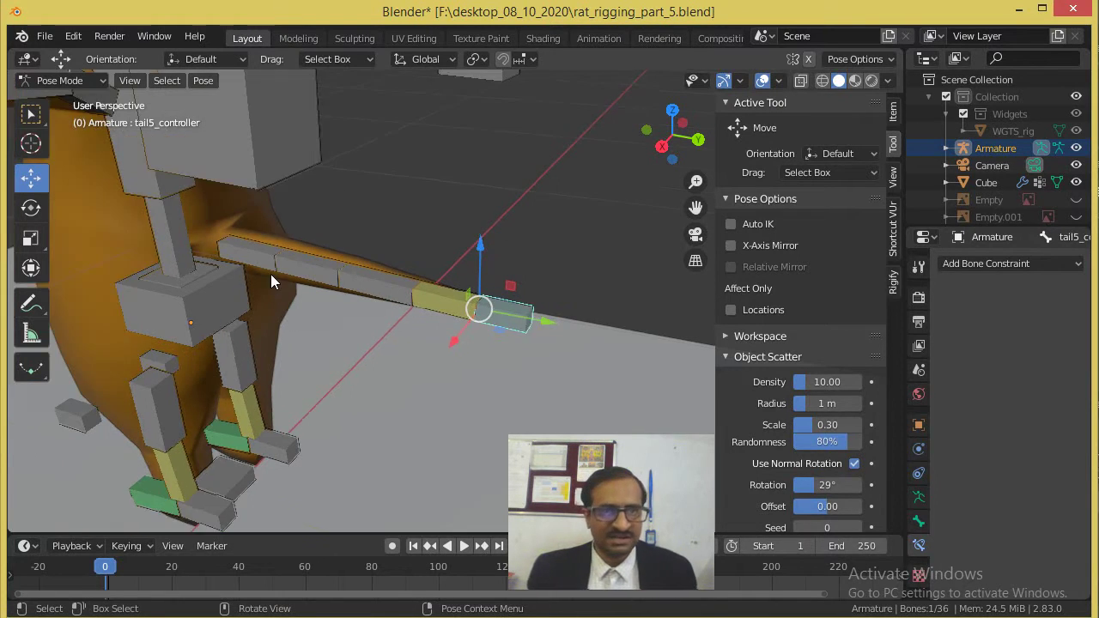
pyautogui.keyDown('shift'); pyautogui.moveTo(231, 250); pyautogui.dragTo(375, 239, button='middle'); pyautogui.keyUp('shift')
pyautogui.scroll(4, 508, 228)
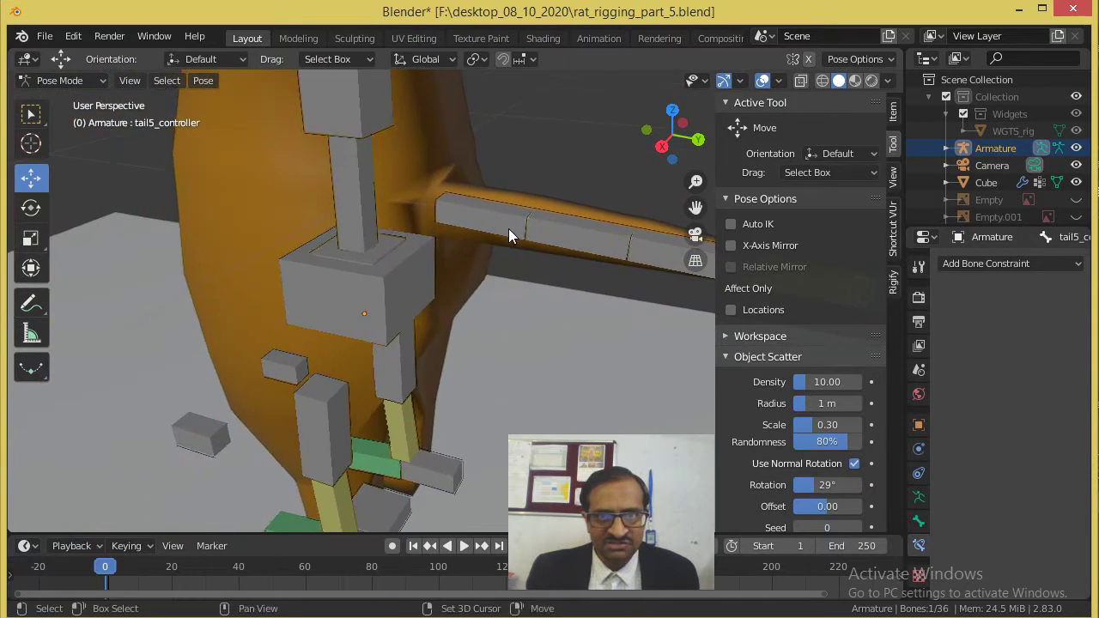
pyautogui.click(494, 138)
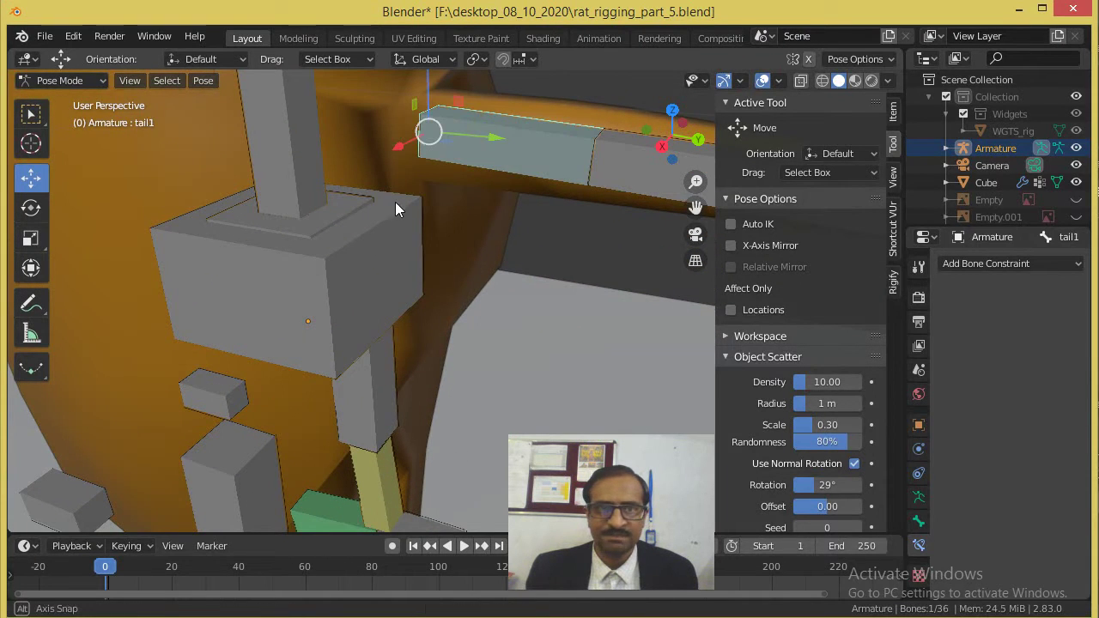
pyautogui.keyDown('shift'); pyautogui.moveTo(395, 202); pyautogui.dragTo(402, 205, button='middle'); pyautogui.keyUp('shift')
pyautogui.click(100, 82)
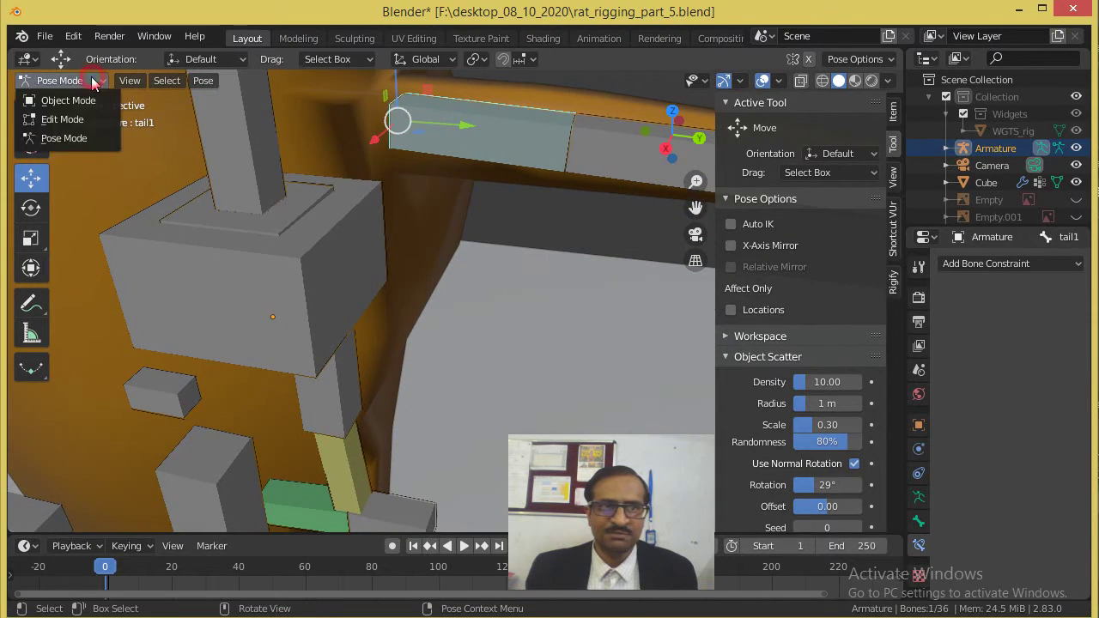
pyautogui.click(74, 117)
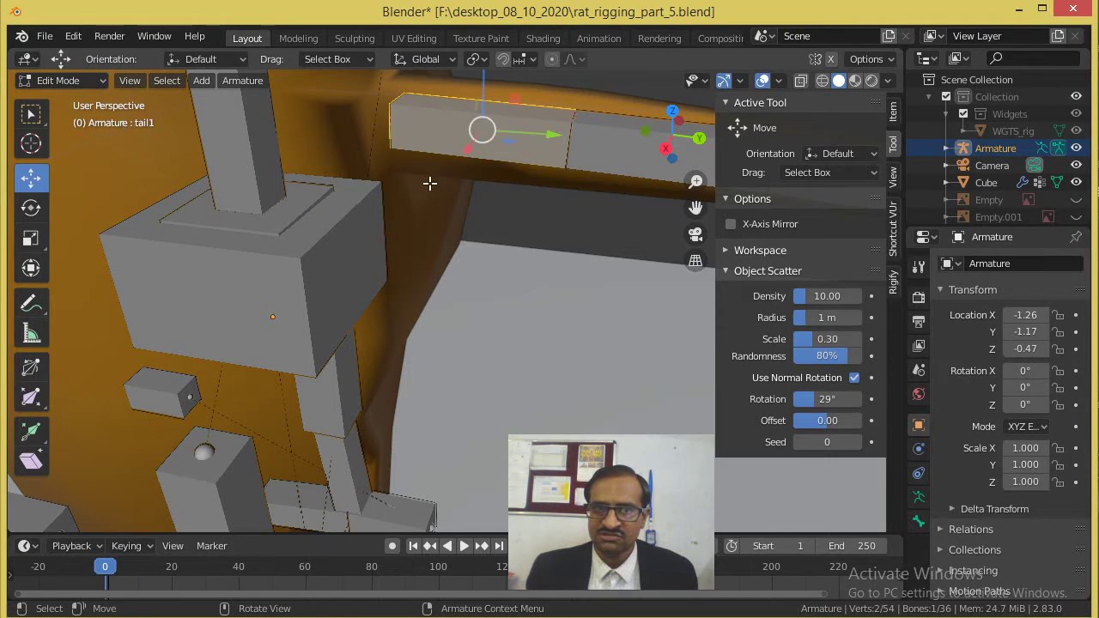
# Step: Parent the tail1 bone to the Hip bone with Keep Offset
pyautogui.keyDown('shift'); pyautogui.moveTo(429, 180); pyautogui.dragTo(474, 252, button='middle'); pyautogui.keyUp('shift')
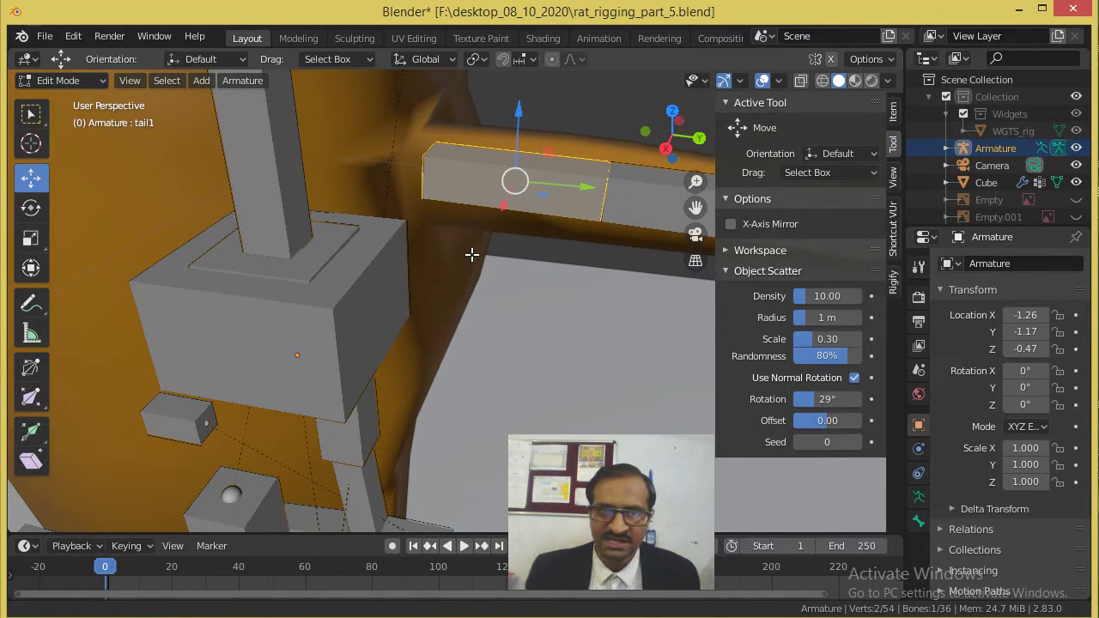
pyautogui.keyDown('shift'); pyautogui.click(313, 264); pyautogui.keyUp('shift')
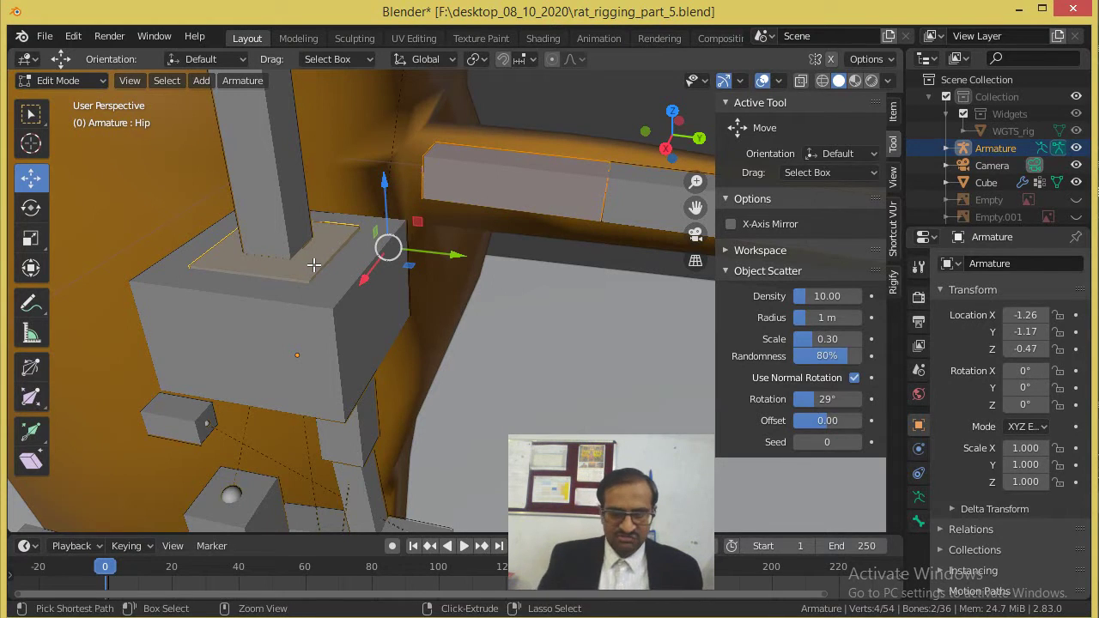
pyautogui.hotkey('ctrl', 'p')
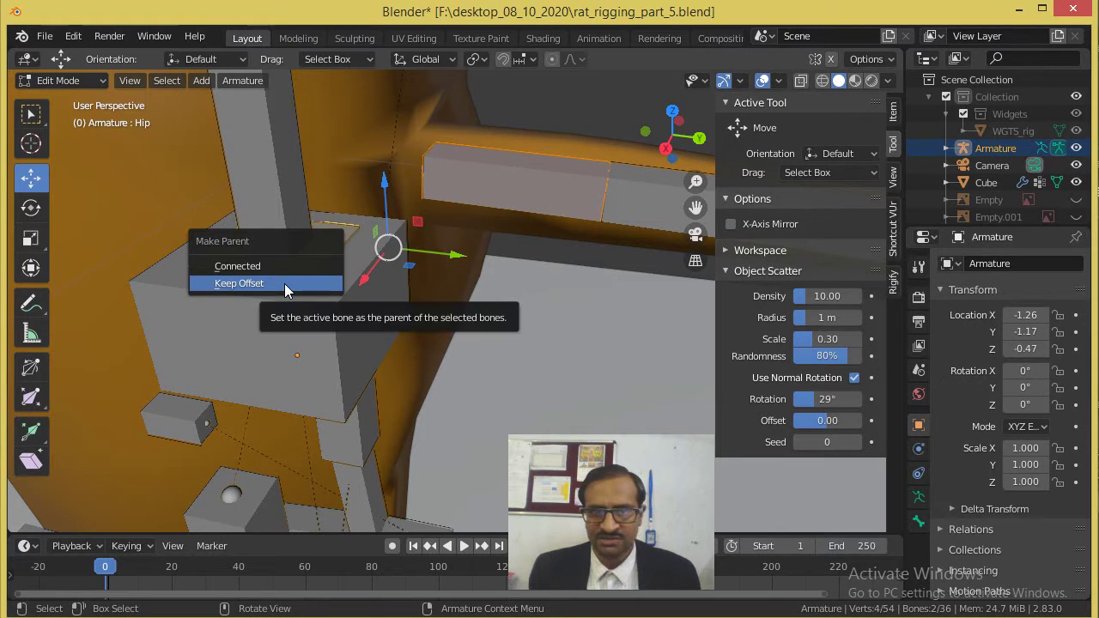
pyautogui.click(284, 283)
pyautogui.scroll(-3, 368, 290)
pyautogui.scroll(-3, 367, 291)
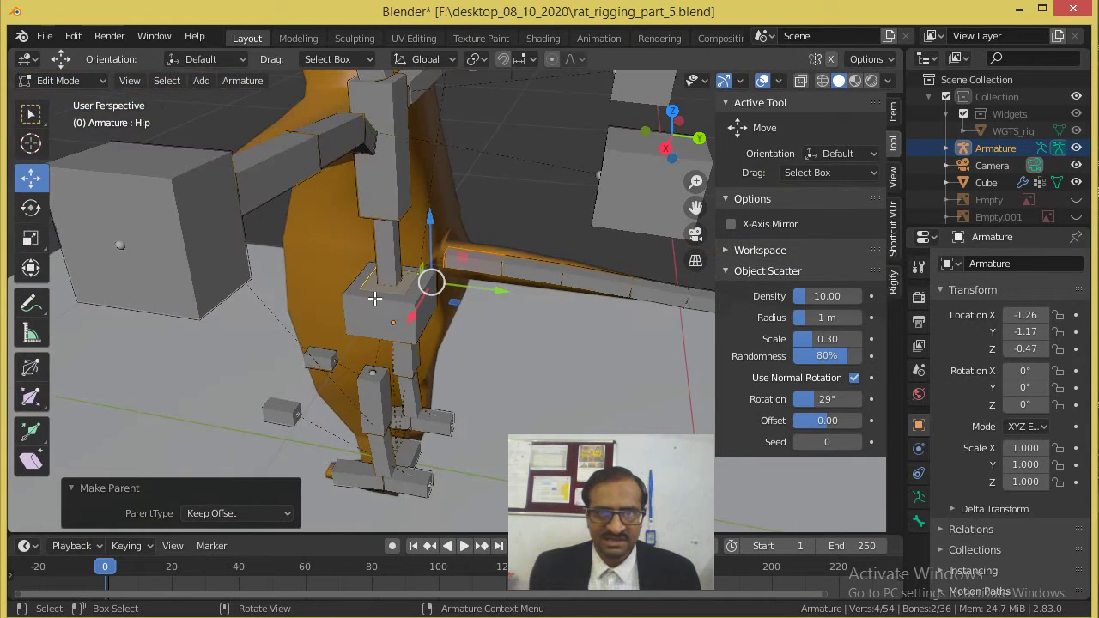
# Step: Test the rig in Pose Mode by moving Main_Control about 0.92 m along negative Y, and undo the move
pyautogui.click(402, 454)
pyautogui.moveTo(398, 456); pyautogui.dragTo(377, 462)
pyautogui.hotkey('ctrl', 'z')
pyautogui.click(86, 80)
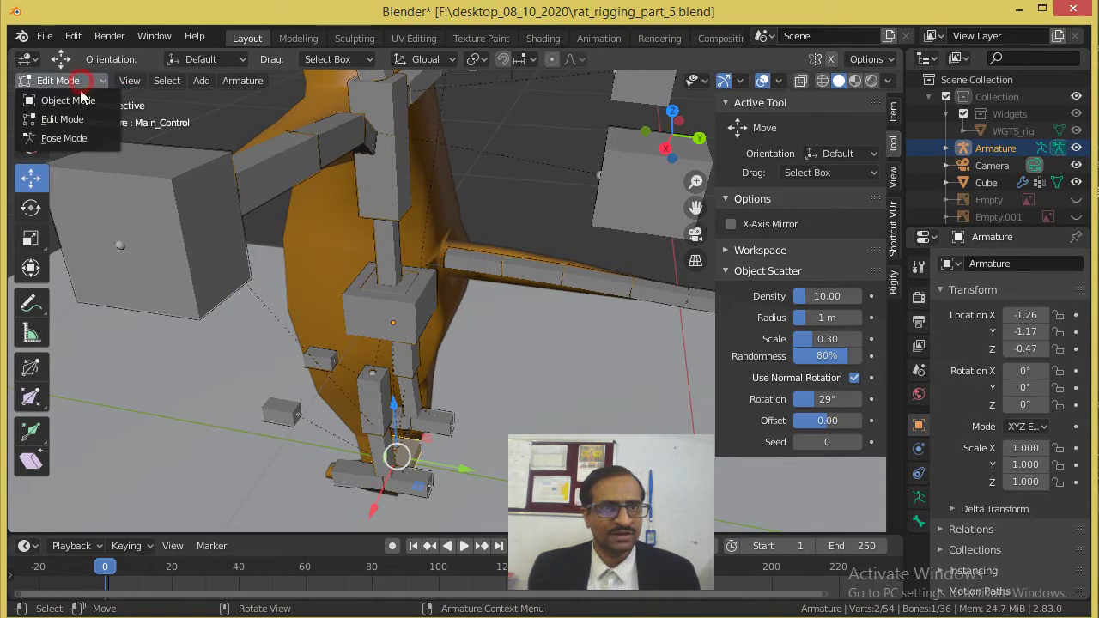
pyautogui.click(65, 138)
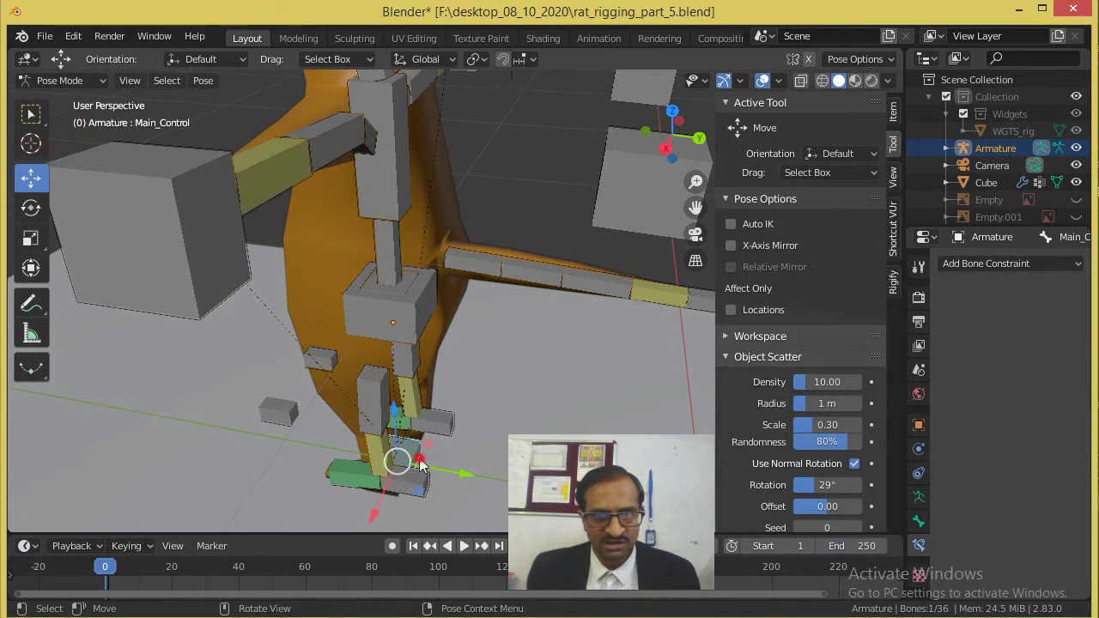
pyautogui.moveTo(400, 456); pyautogui.dragTo(408, 376)
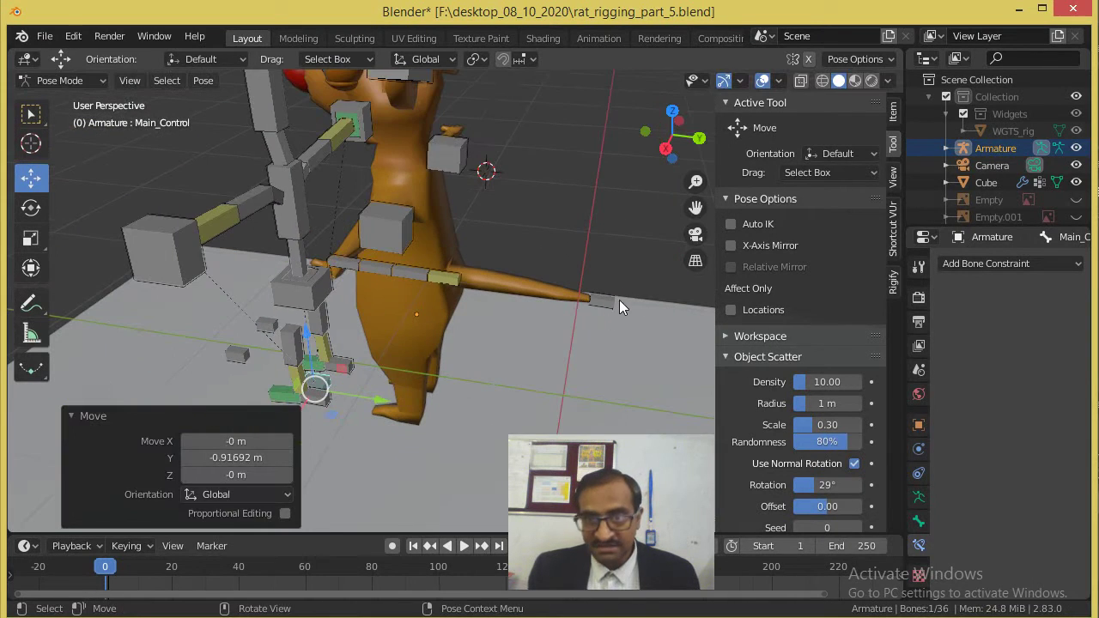
pyautogui.hotkey('ctrl', 'z')
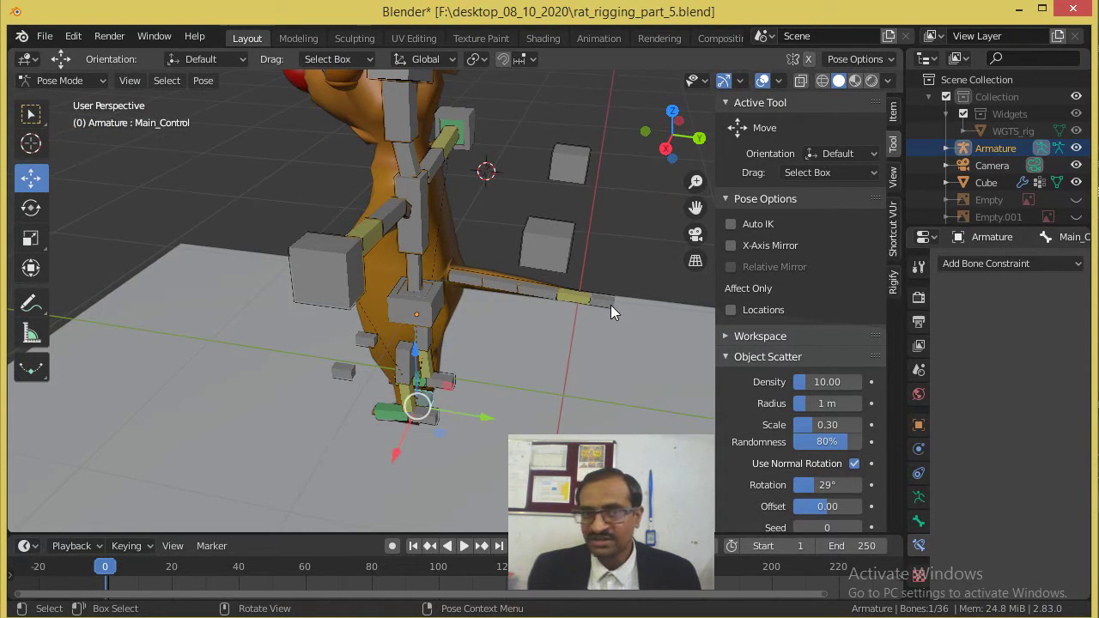
# Step: In Edit Mode, parent the tail5_controller bone to Main_Control with Keep Offset
pyautogui.click(43, 80)
pyautogui.click(62, 116)
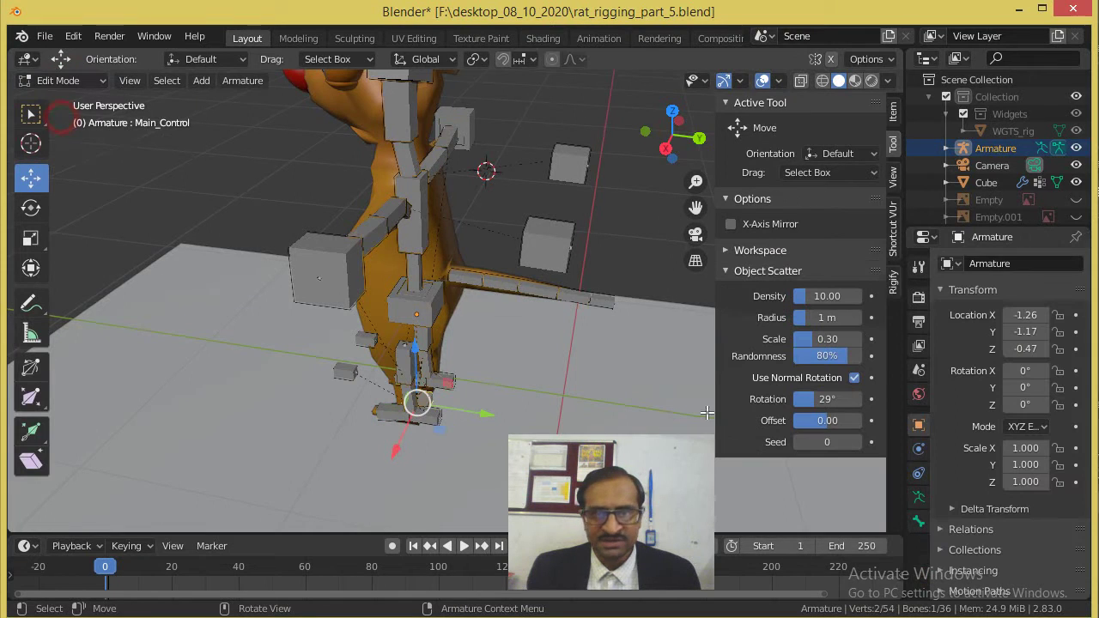
pyautogui.moveTo(685, 381); pyautogui.dragTo(682, 324, button='middle')
pyautogui.click(671, 301)
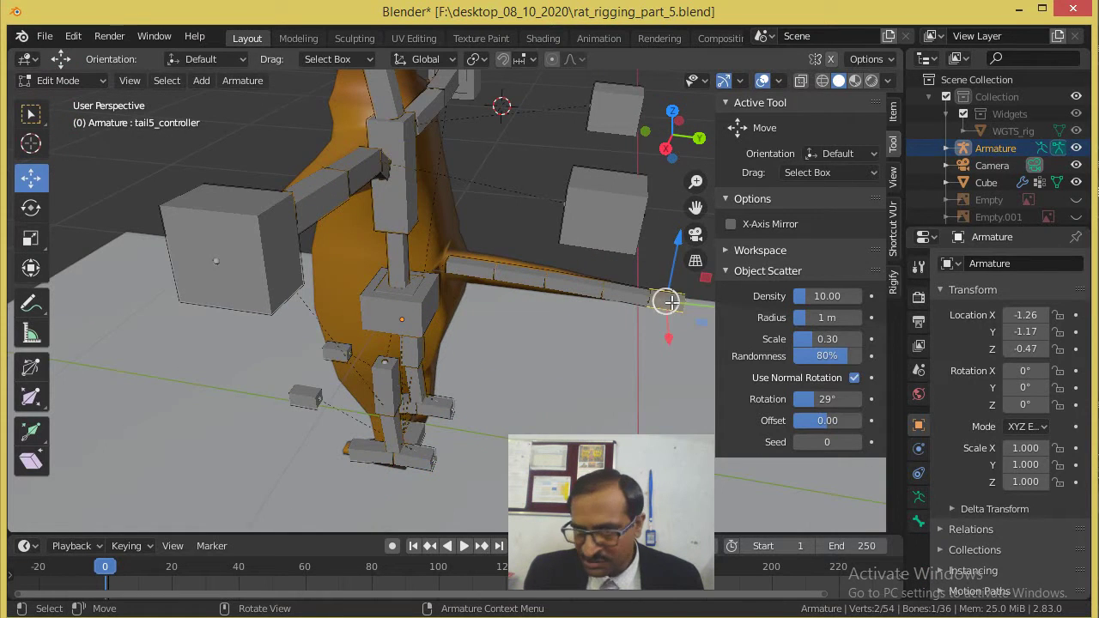
pyautogui.moveTo(521, 341); pyautogui.dragTo(433, 390, button='middle')
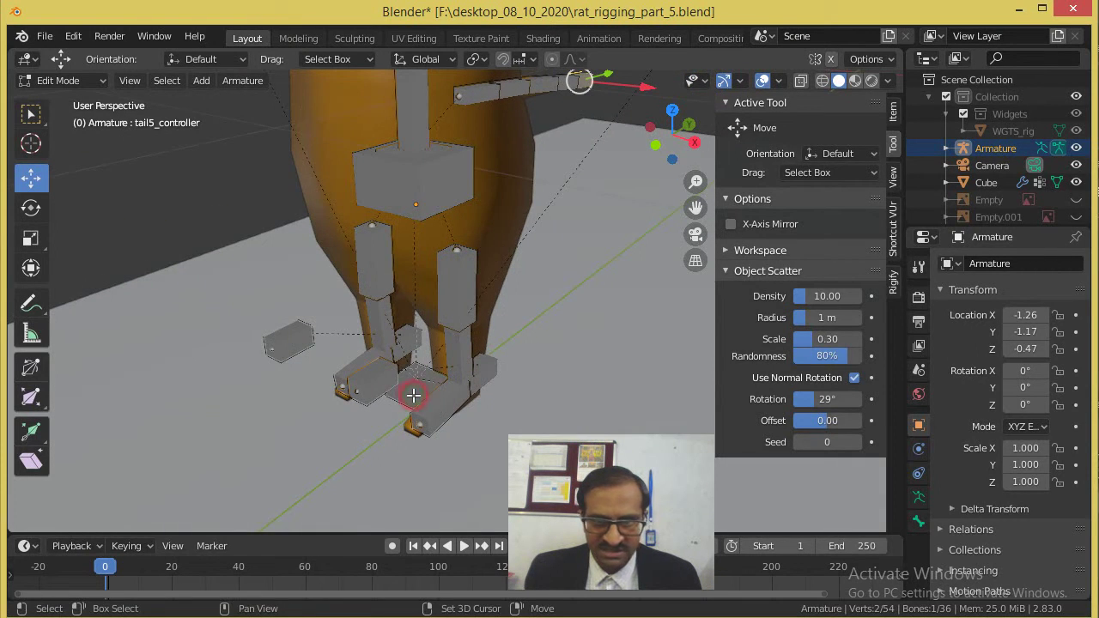
pyautogui.click(413, 395)
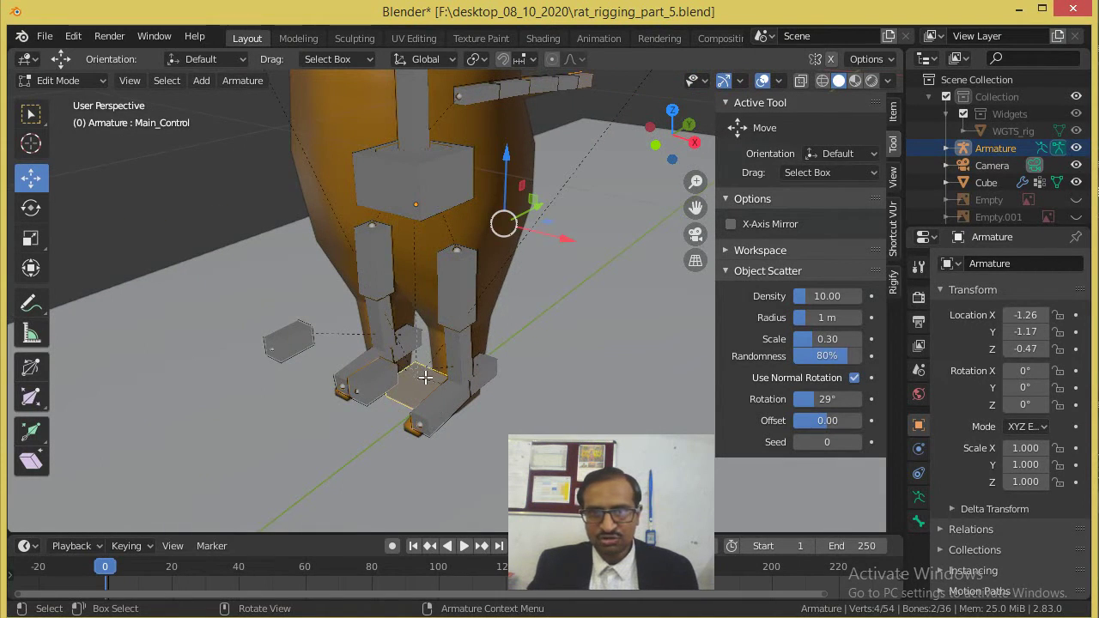
pyautogui.hotkey('ctrl', 'p')
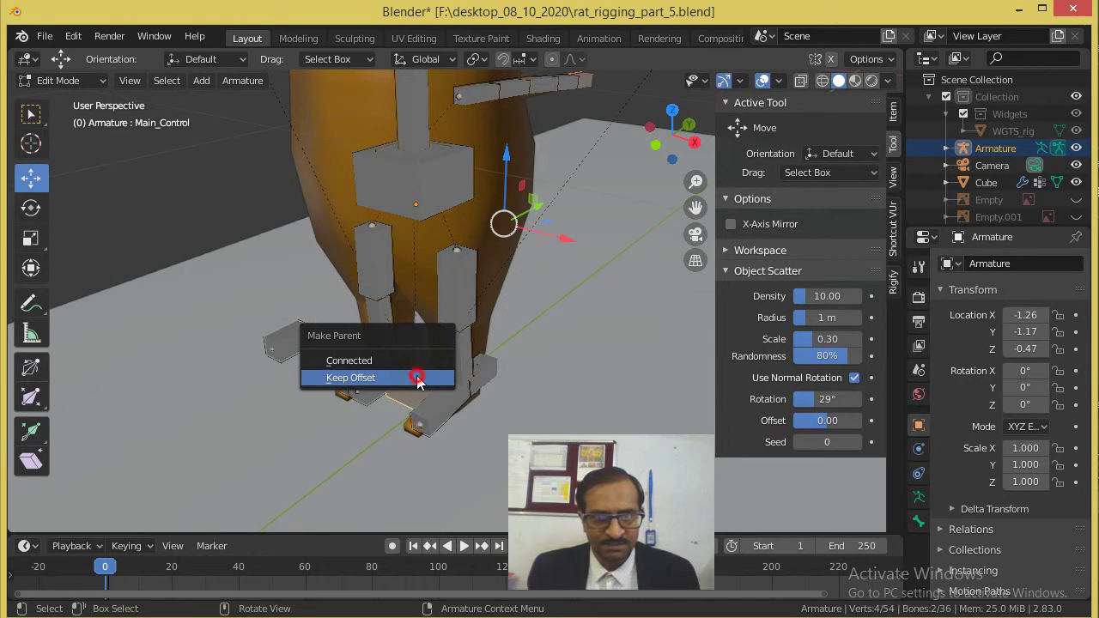
pyautogui.click(417, 378)
# Step: Switch the armature to Pose Mode and move Main_Control to test whether the whole rig and tail follow
pyautogui.click(59, 81)
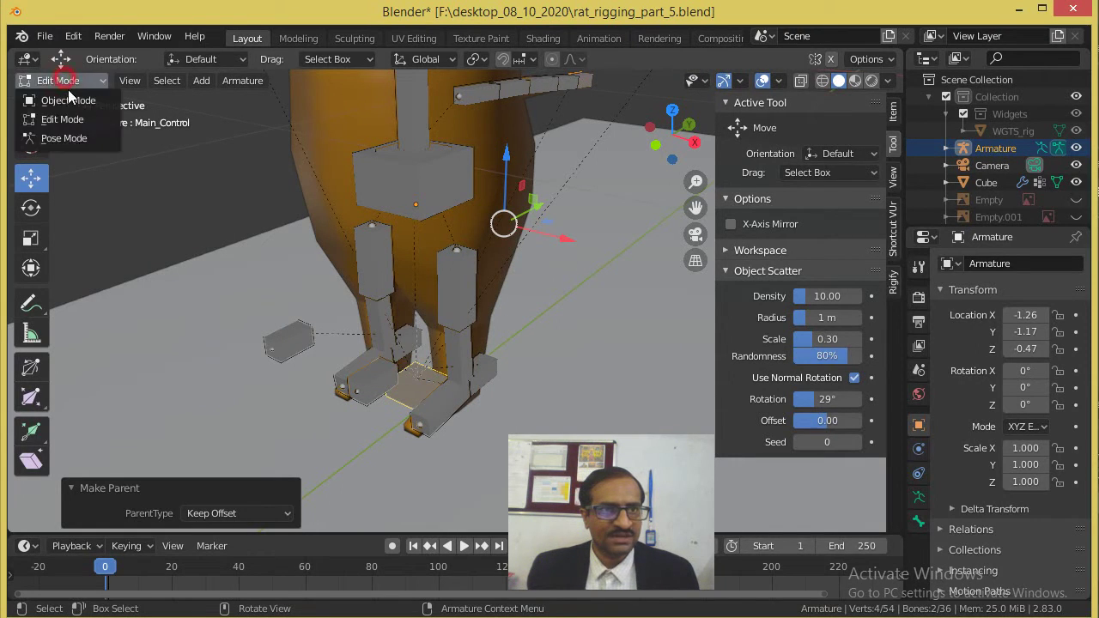
pyautogui.click(43, 139)
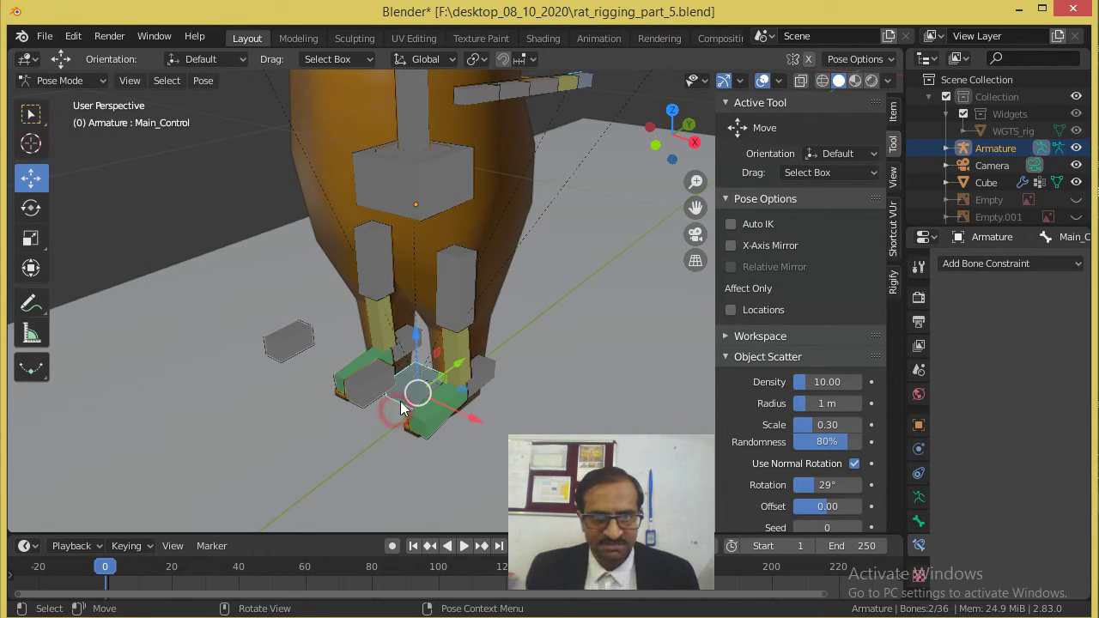
pyautogui.moveTo(416, 394); pyautogui.dragTo(383, 424)
pyautogui.moveTo(400, 432); pyautogui.dragTo(450, 344, button='middle')
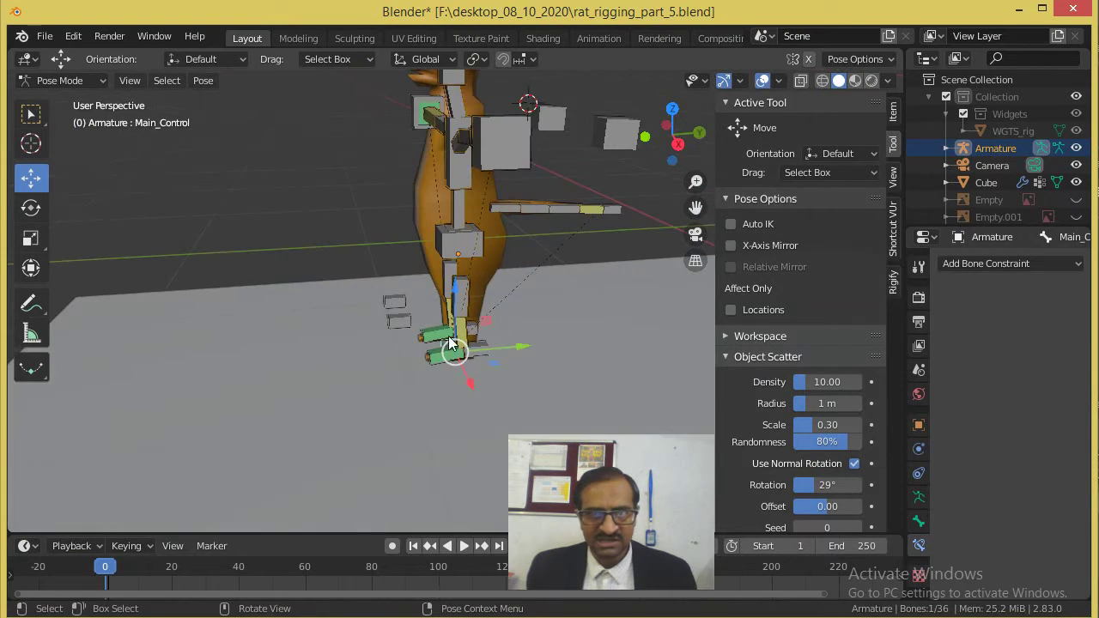
pyautogui.moveTo(512, 348); pyautogui.dragTo(517, 375)
pyautogui.moveTo(517, 374); pyautogui.dragTo(527, 236, button='middle')
# Step: Try moving the tail5_controller bone to check the tail's bending, and undo the move
pyautogui.click(638, 209)
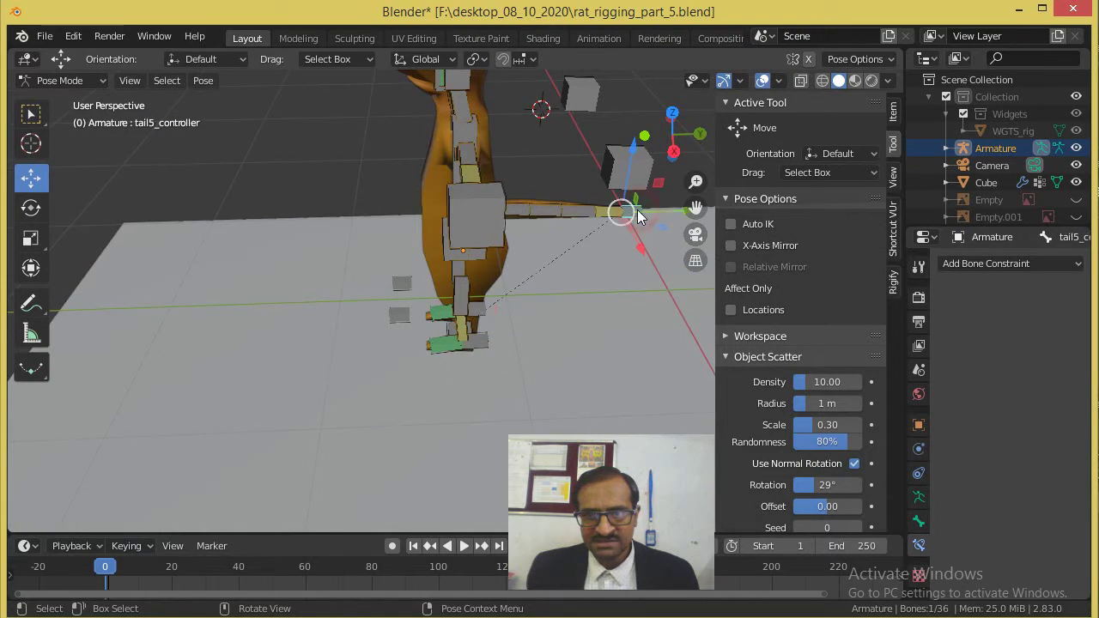
pyautogui.moveTo(659, 213); pyautogui.dragTo(624, 221)
pyautogui.hotkey('ctrl', 'z')
# Step: Try moving Main_Control sideways from a front view of the rat, and undo the move
pyautogui.moveTo(584, 221); pyautogui.dragTo(437, 341, button='middle')
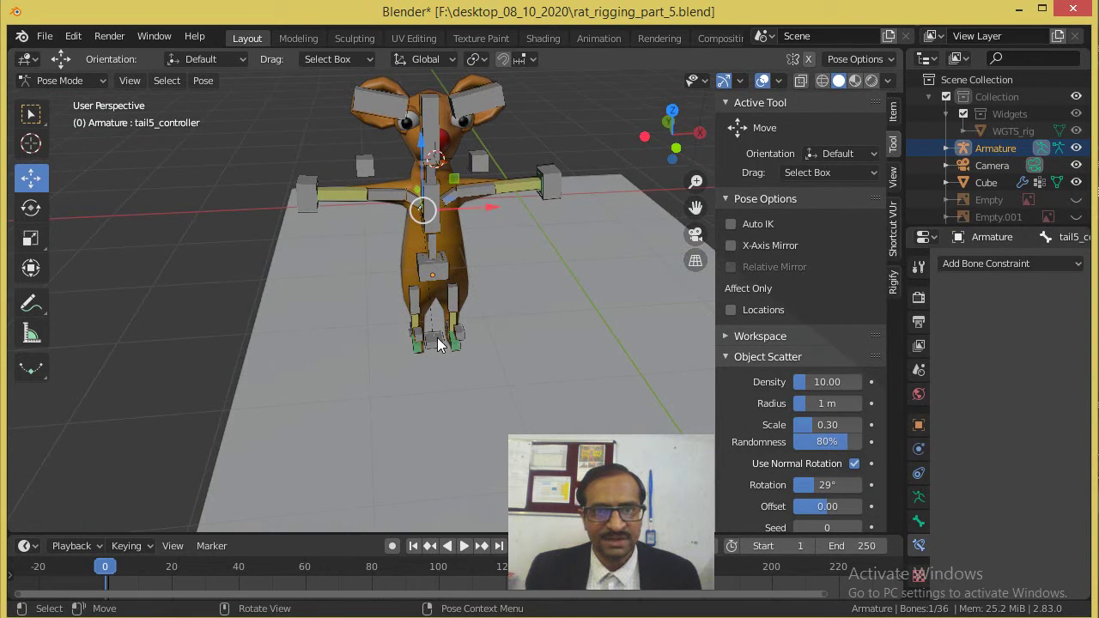
pyautogui.click(437, 340)
pyautogui.moveTo(475, 338); pyautogui.dragTo(308, 334)
pyautogui.hotkey('ctrl', 'z')
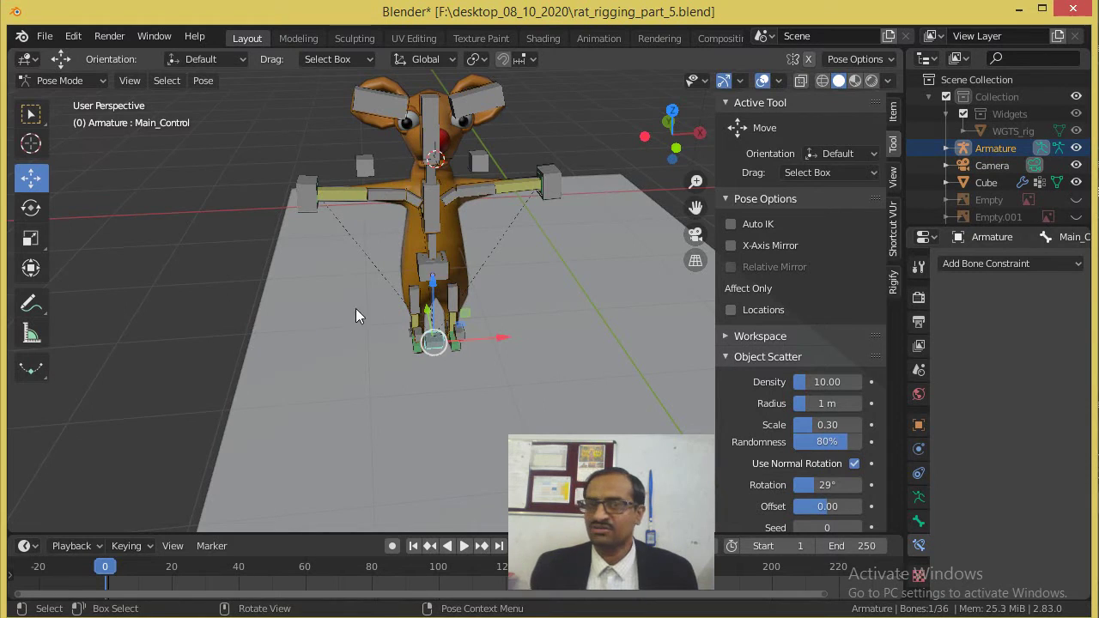
# Step: Select the bone in the rat's right ear and switch the armature to Edit Mode
pyautogui.moveTo(424, 212); pyautogui.dragTo(407, 258, button='middle')
pyautogui.scroll(3, 415, 297)
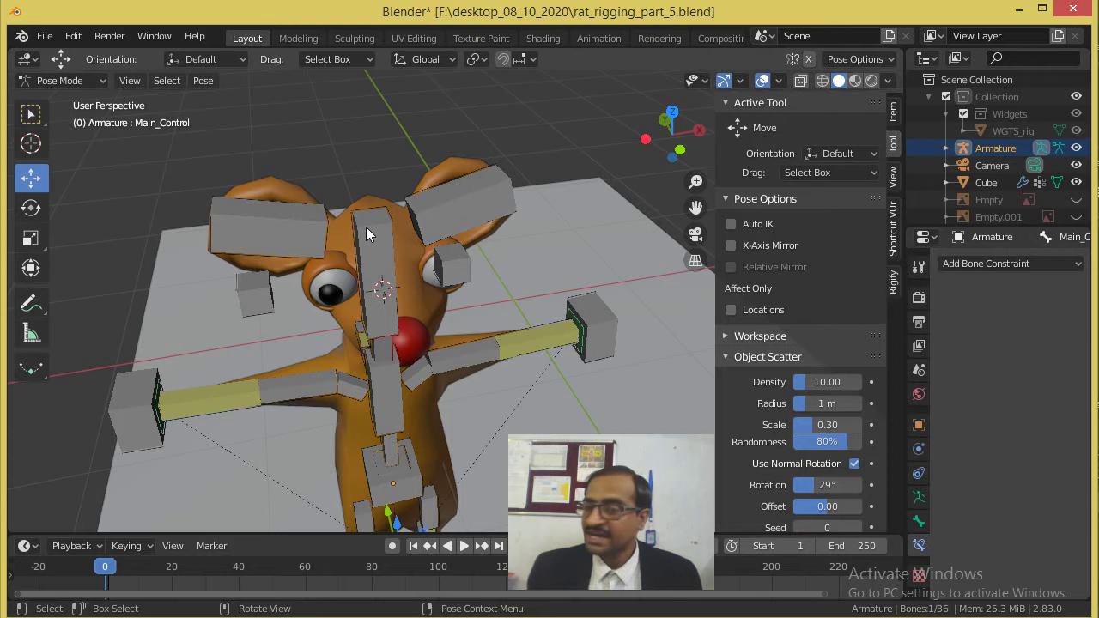
pyautogui.scroll(2, 371, 236)
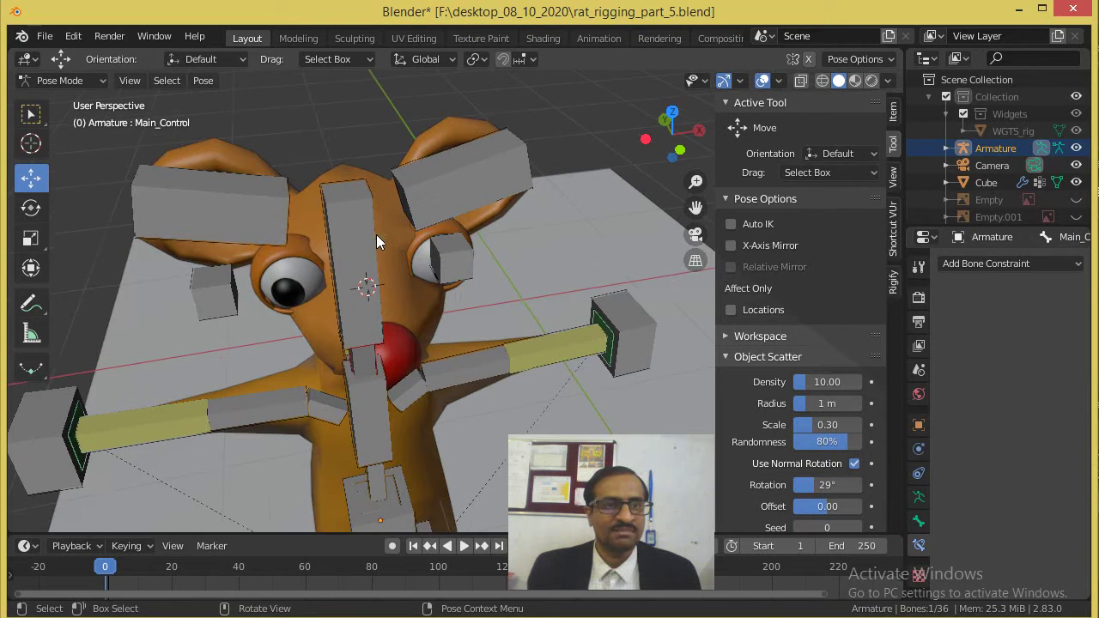
pyautogui.click(267, 209)
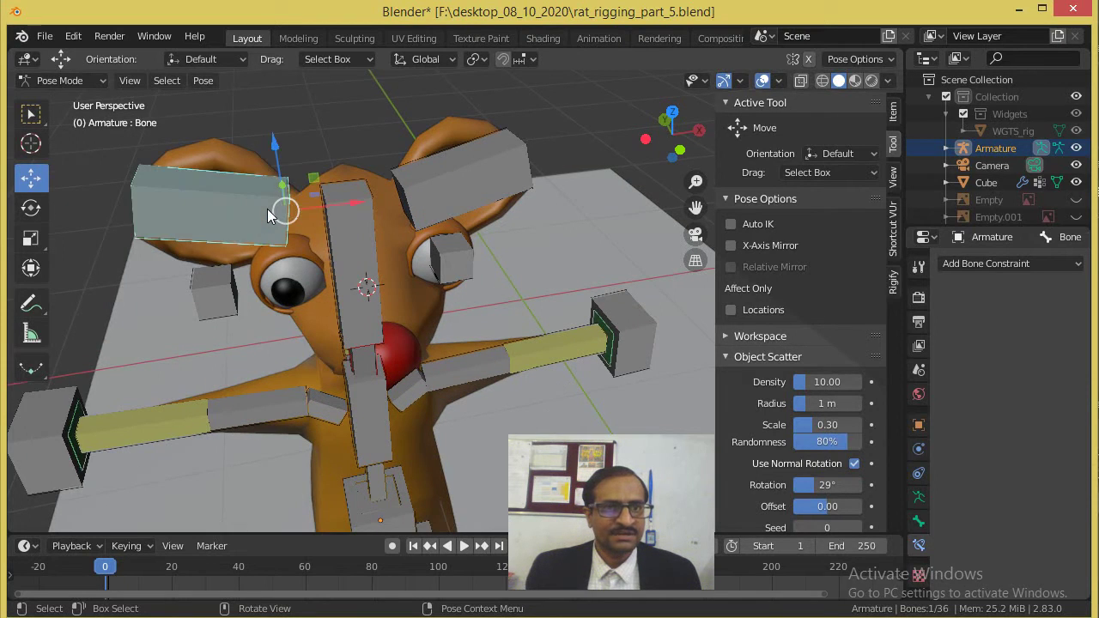
pyautogui.click(76, 81)
pyautogui.click(70, 115)
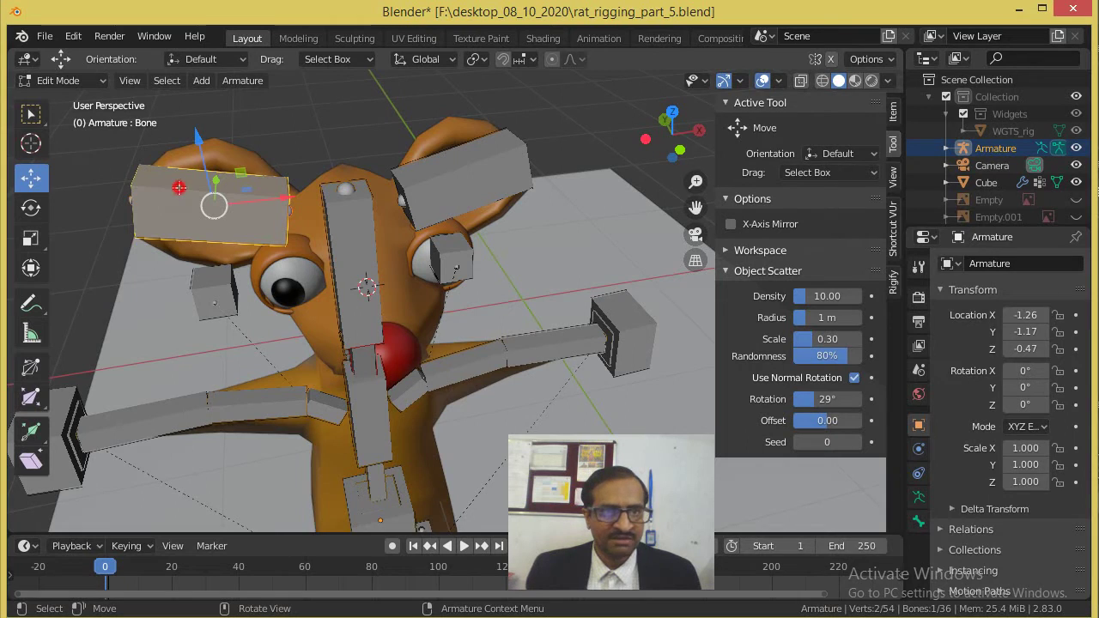
# Step: Parent both ear bones to the Head bone with Keep Offset
pyautogui.keyDown('shift'); pyautogui.click(477, 172); pyautogui.keyUp('shift')
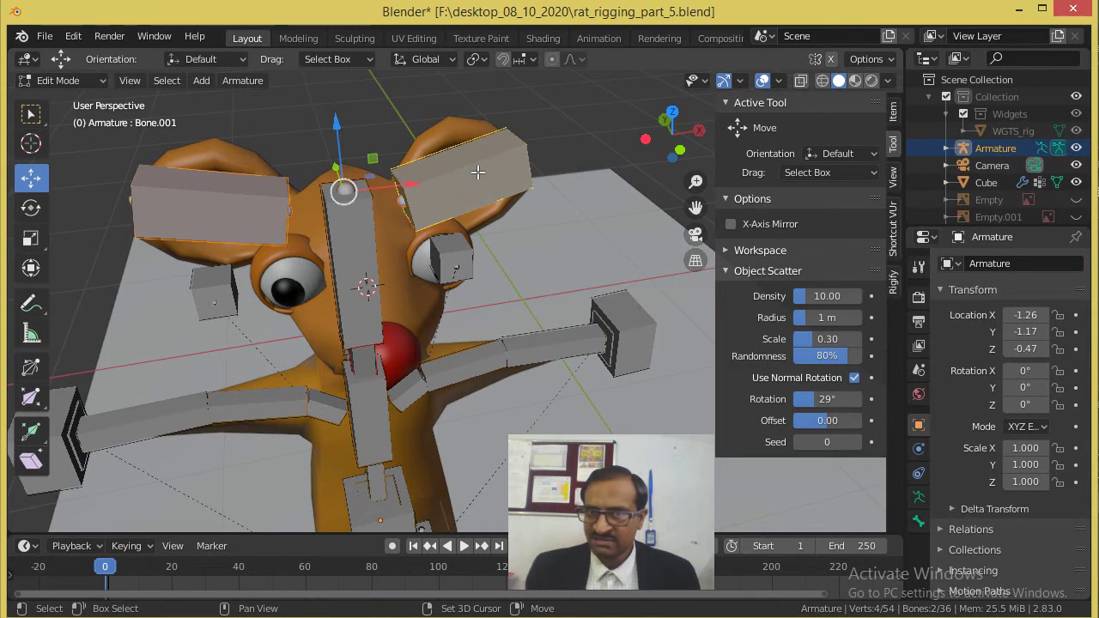
pyautogui.keyDown('shift'); pyautogui.click(342, 242); pyautogui.keyUp('shift')
pyautogui.moveTo(341, 242)
pyautogui.mouseDown(button='middle')
pyautogui.moveTo(407, 236)
pyautogui.moveTo(353, 245)
pyautogui.mouseUp(button='middle')
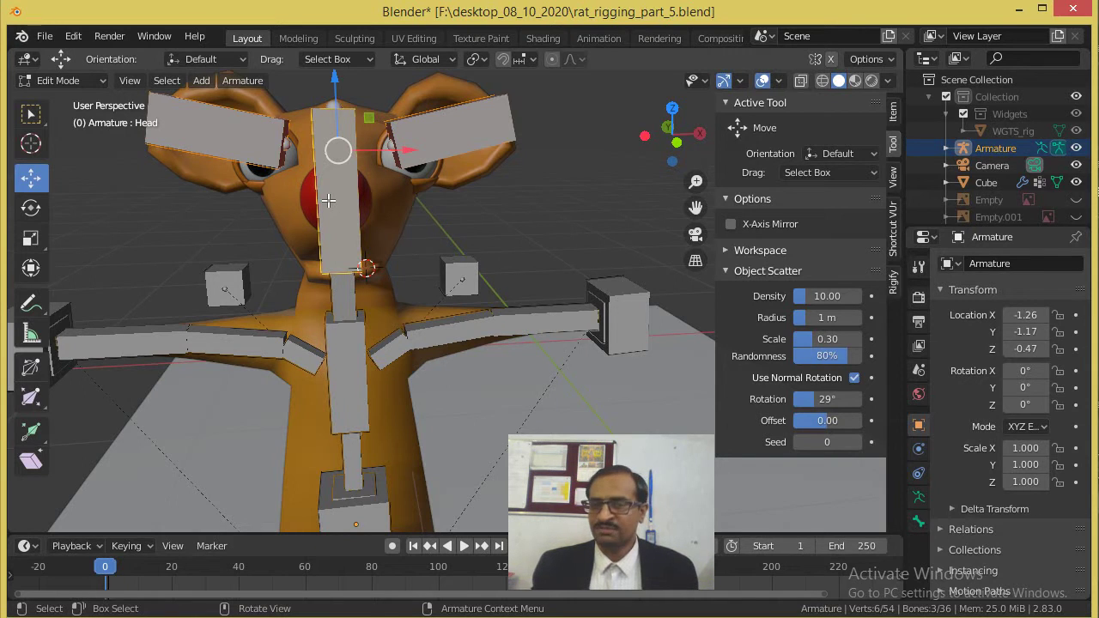
pyautogui.moveTo(318, 205); pyautogui.dragTo(438, 196, button='middle')
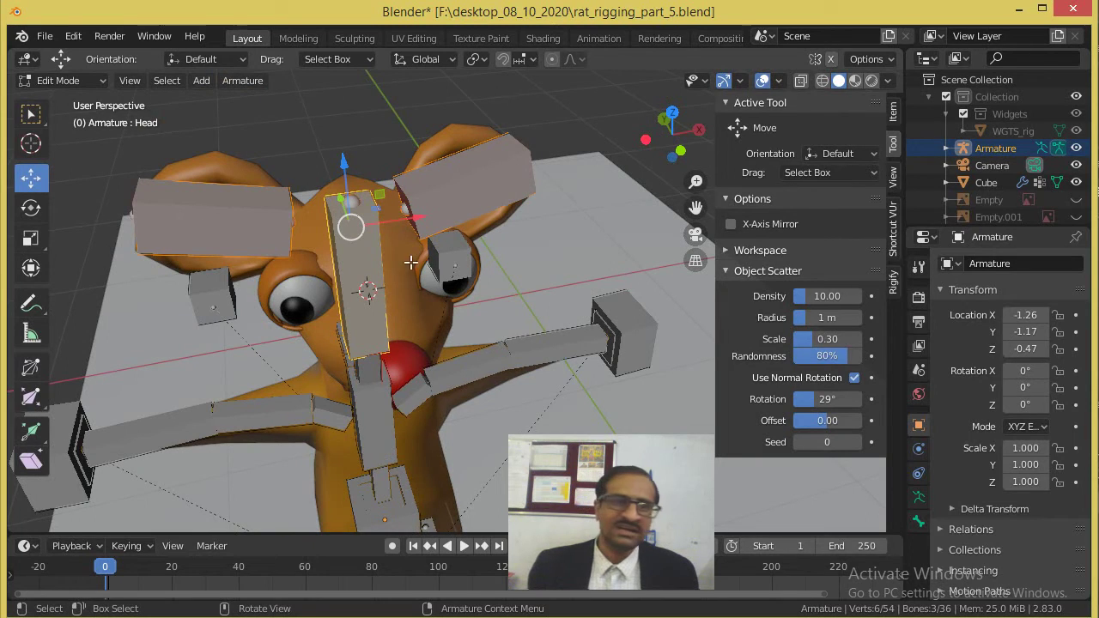
pyautogui.hotkey('ctrl', 'p')
pyautogui.click(366, 282)
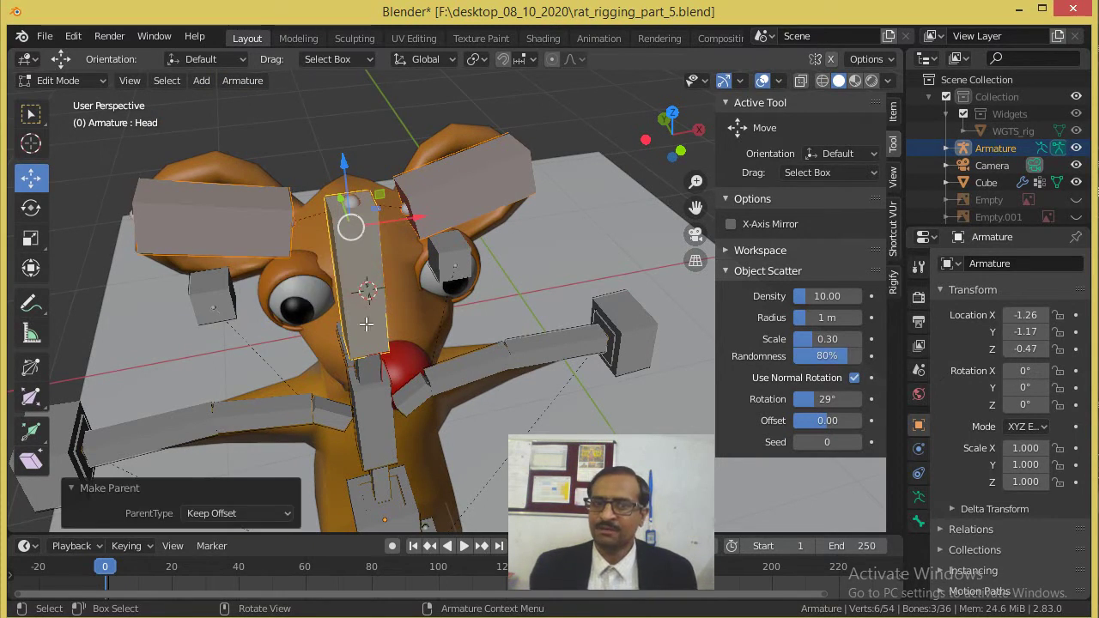
# Step: Switch the armature to Pose Mode and try moving Main_Control sideways to test the ear bones, cancelling the move
pyautogui.moveTo(367, 324); pyautogui.dragTo(412, 352, button='middle')
pyautogui.click(67, 80)
pyautogui.click(75, 138)
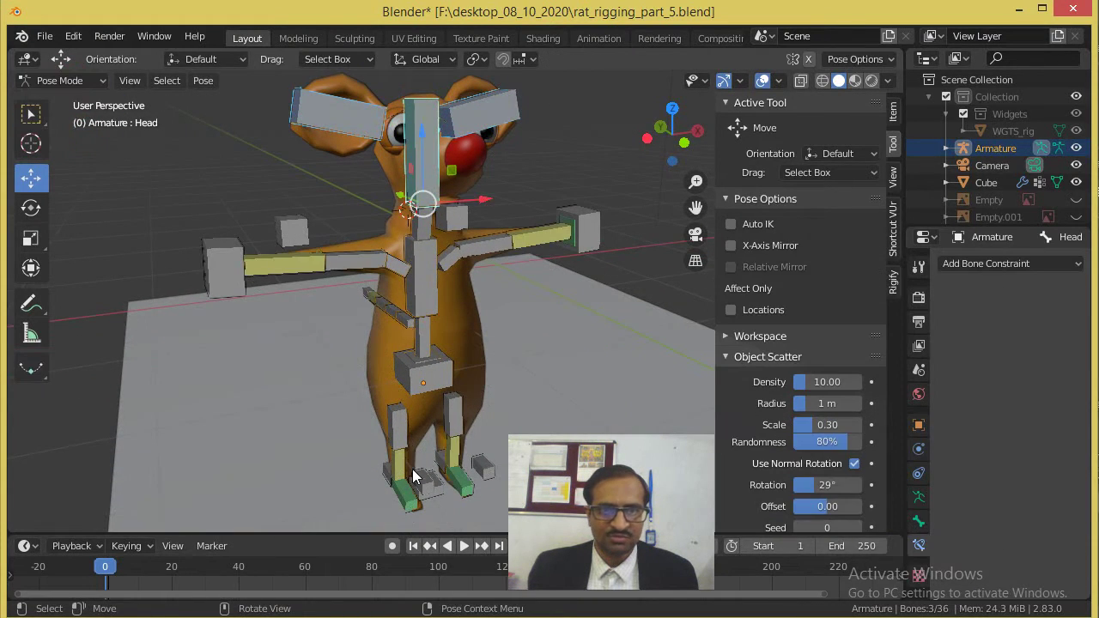
pyautogui.click(441, 491)
pyautogui.moveTo(424, 486); pyautogui.dragTo(457, 457, button='middle')
pyautogui.moveTo(463, 456); pyautogui.dragTo(354, 456)
pyautogui.rightClick(354, 456)
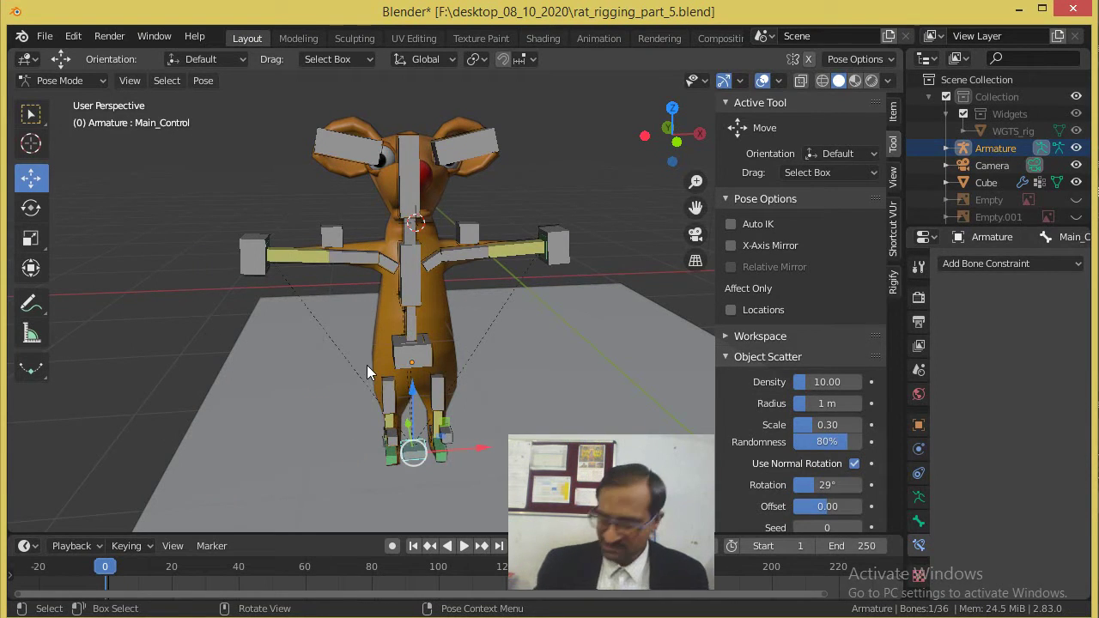
# Step: Return the armature to Edit Mode and place the 3D cursor at the inner end of the rat's lower jaw in right view
pyautogui.press('KP_3')
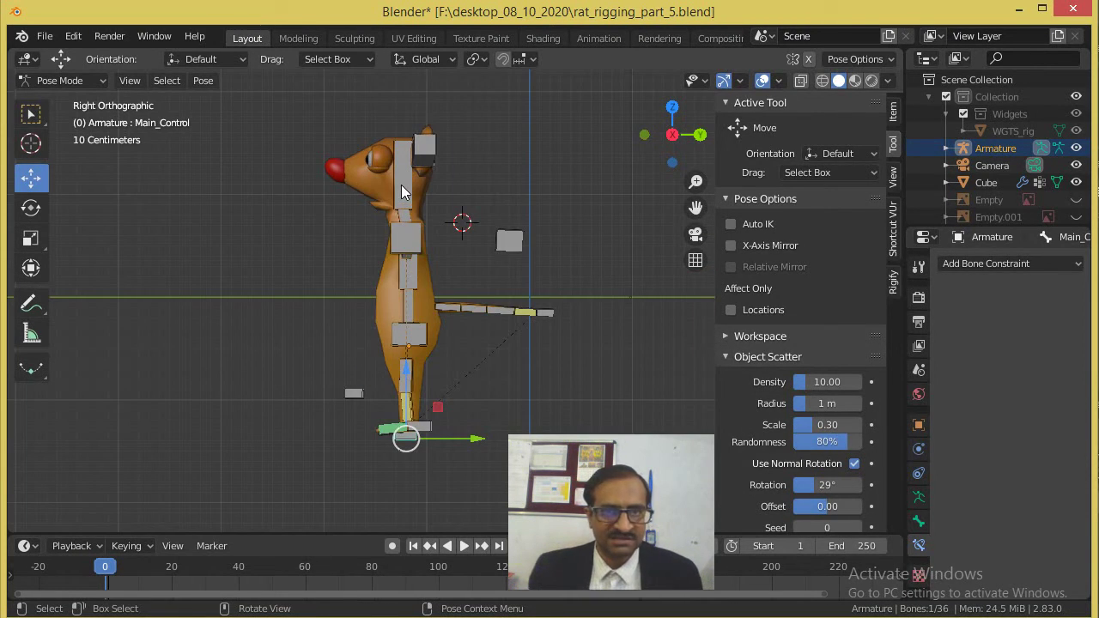
pyautogui.scroll(4, 401, 185)
pyautogui.keyDown('shift'); pyautogui.moveTo(360, 197); pyautogui.dragTo(443, 350, button='middle'); pyautogui.keyUp('shift')
pyautogui.scroll(5, 443, 350)
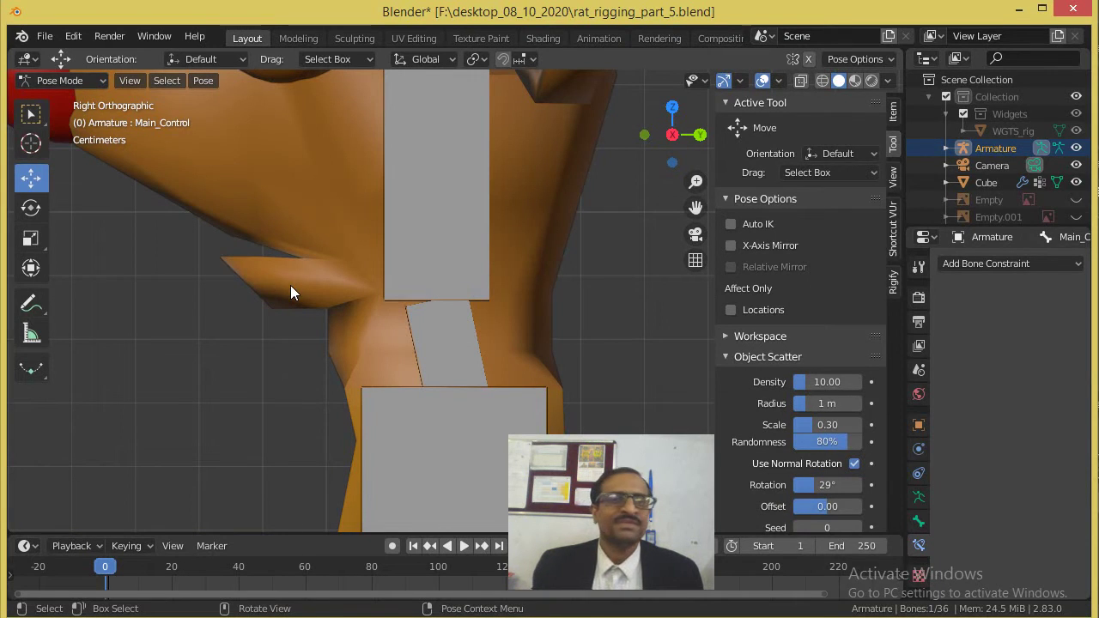
pyautogui.scroll(-2, 290, 287)
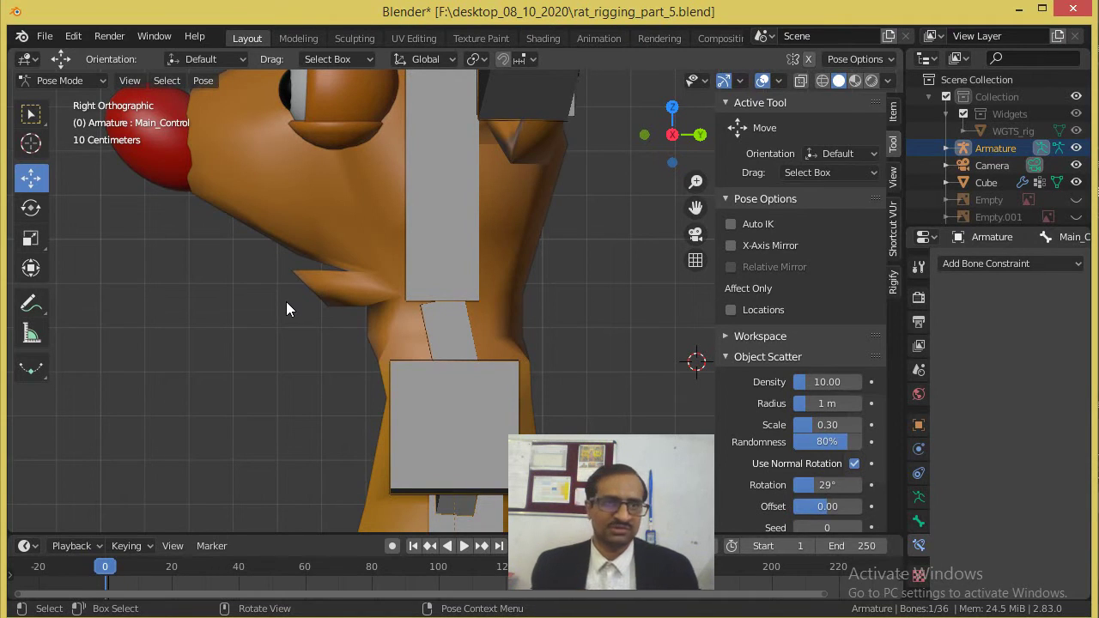
pyautogui.click(81, 84)
pyautogui.click(77, 120)
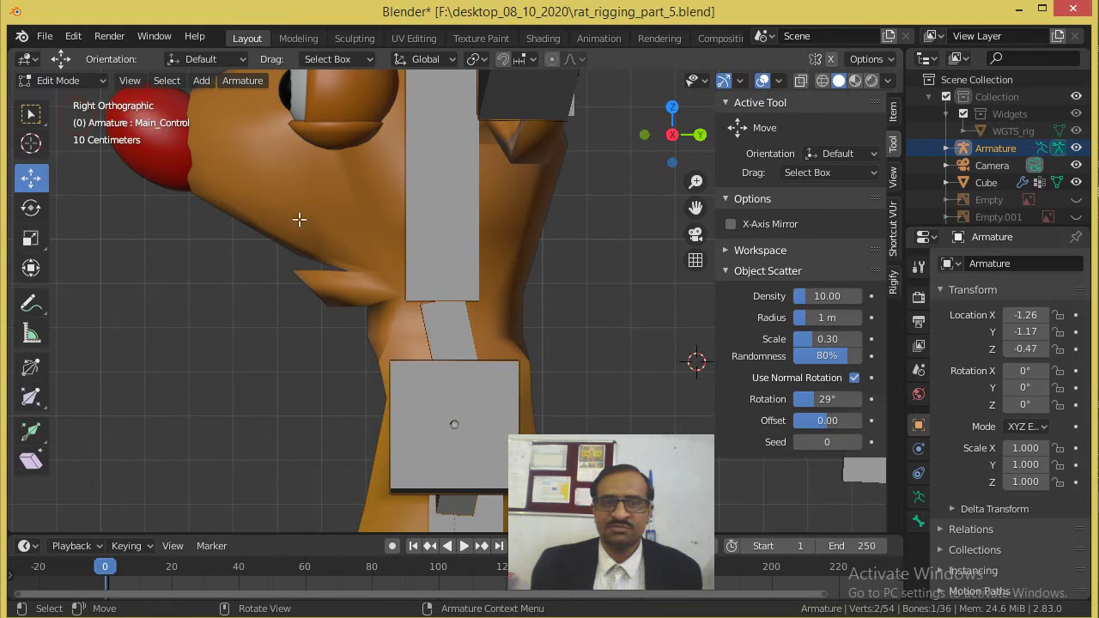
pyautogui.click(425, 274)
pyautogui.scroll(1, 401, 286)
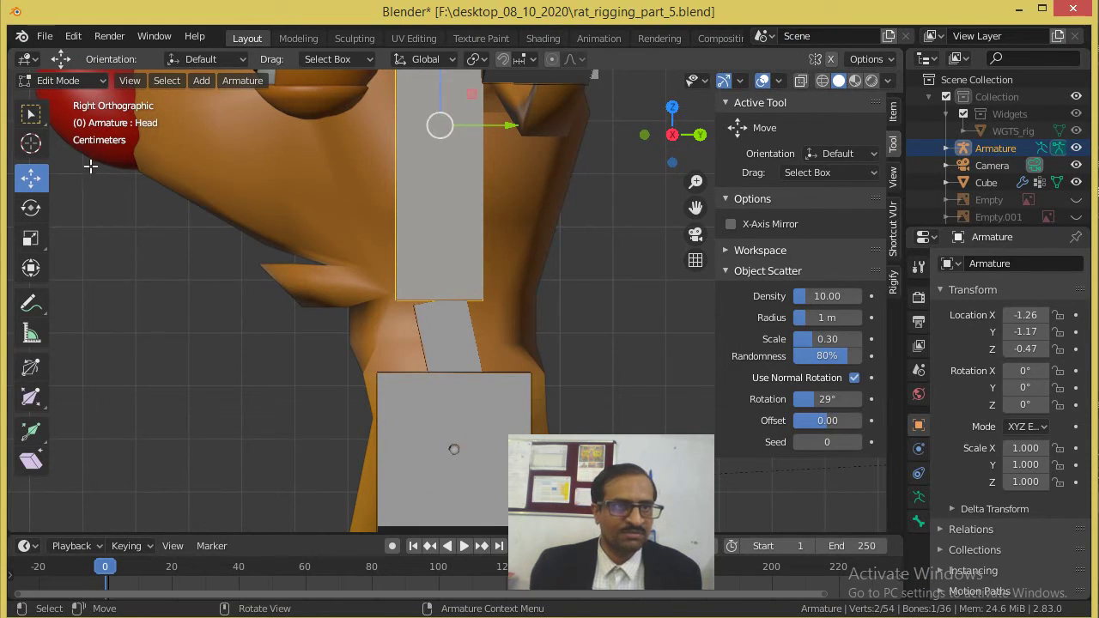
pyautogui.click(31, 142)
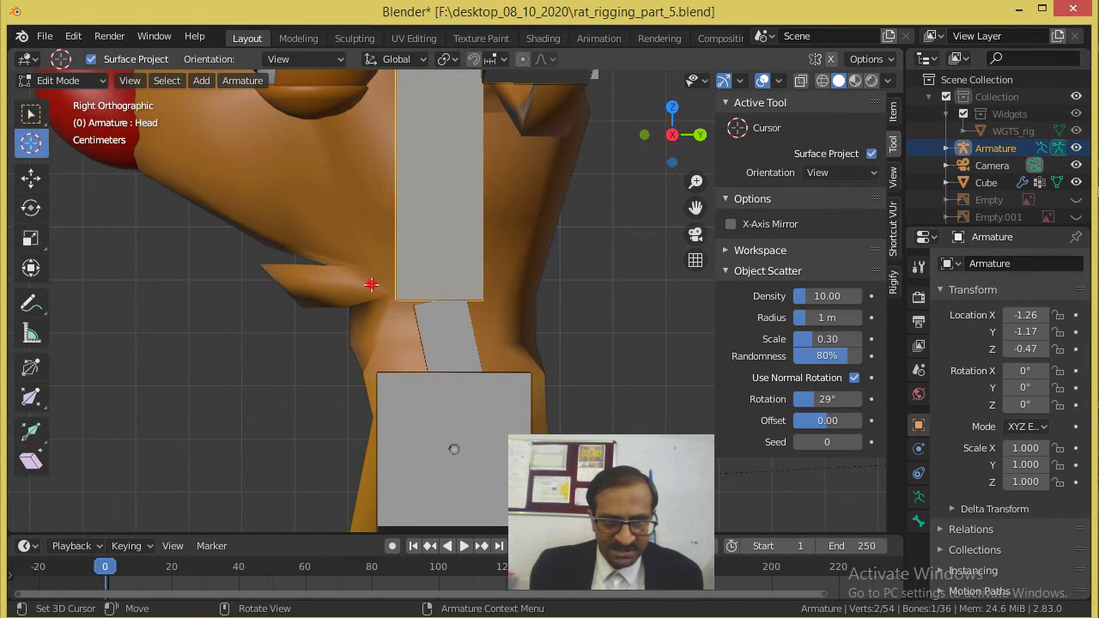
pyautogui.click(371, 283)
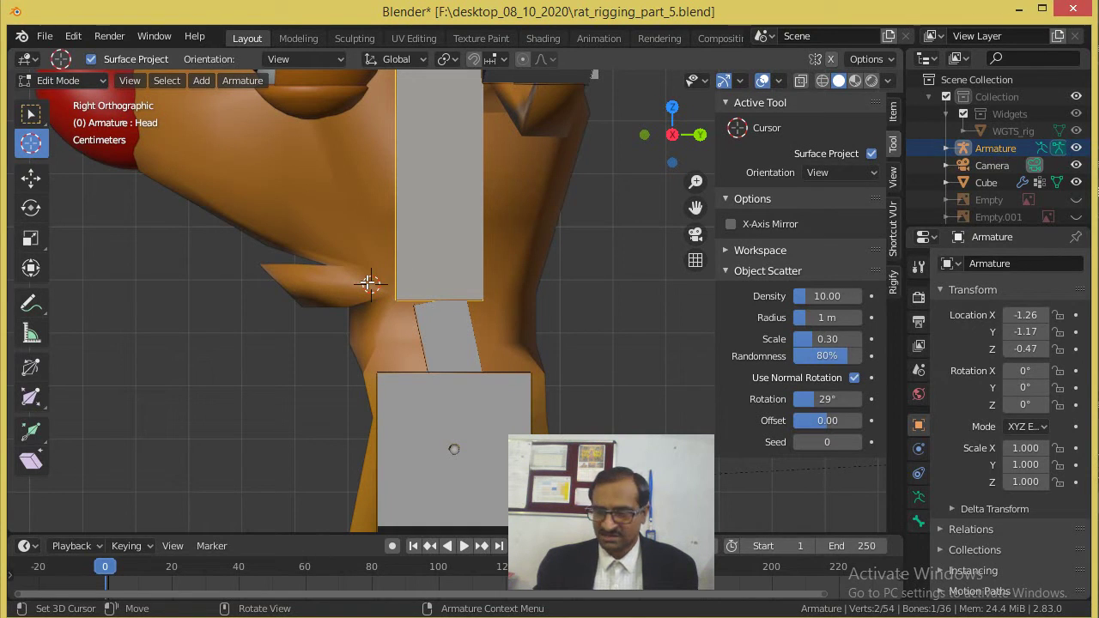
# Step: Add a single bone at the 3D cursor and move its tip forward to the front of the lower jaw
pyautogui.click(201, 80)
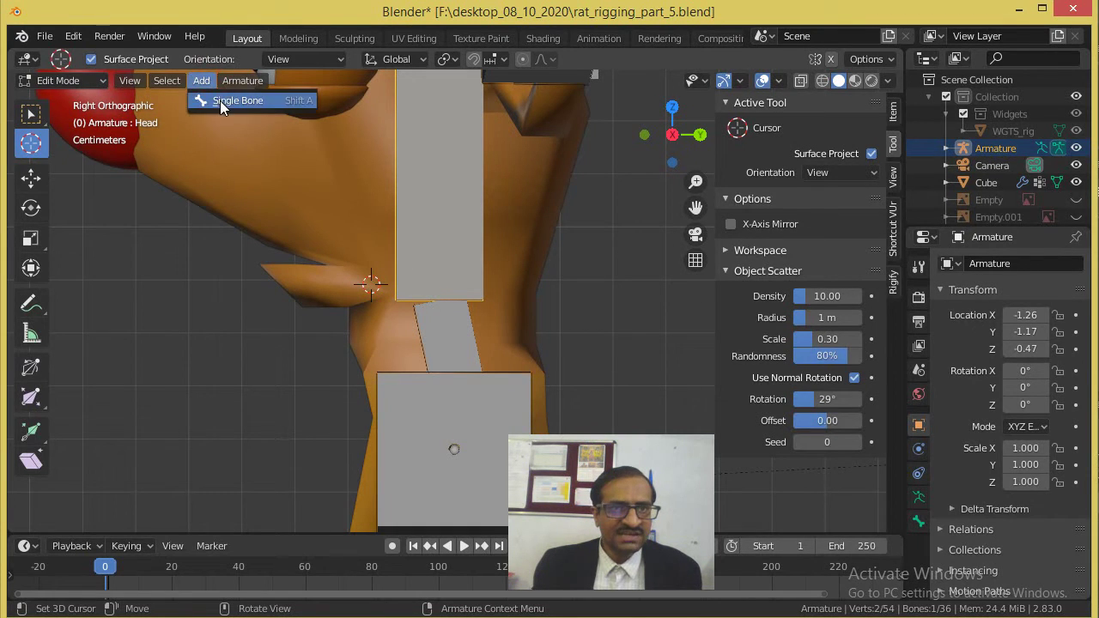
pyautogui.click(221, 101)
pyautogui.scroll(-1, 187, 214)
pyautogui.click(31, 177)
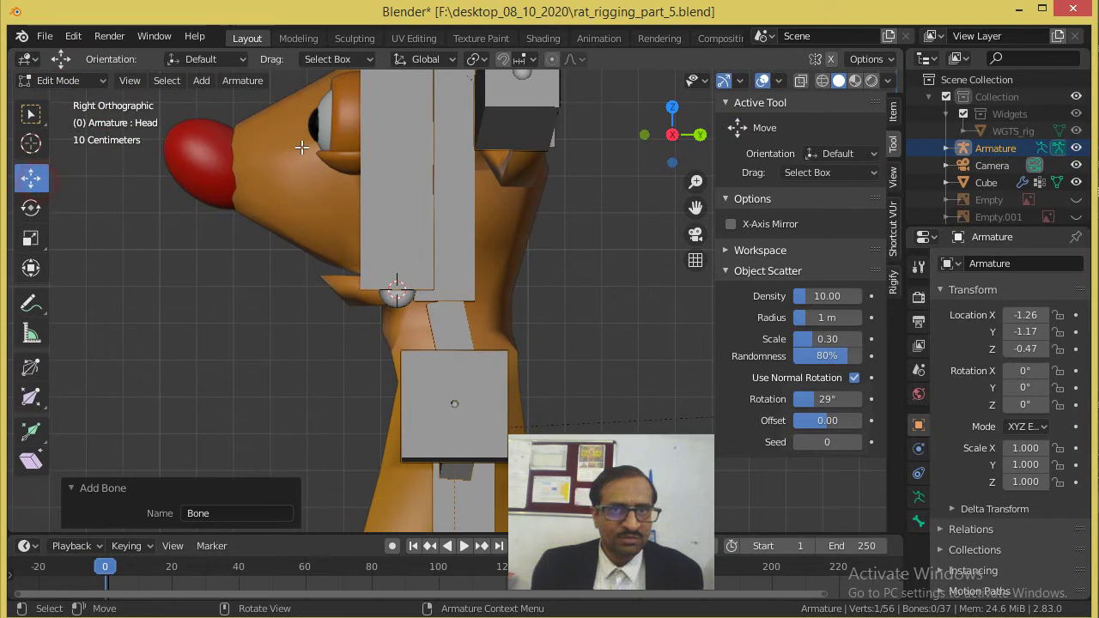
pyautogui.scroll(-3, 387, 103)
pyautogui.moveTo(429, 118); pyautogui.dragTo(382, 296)
pyautogui.scroll(3, 362, 271)
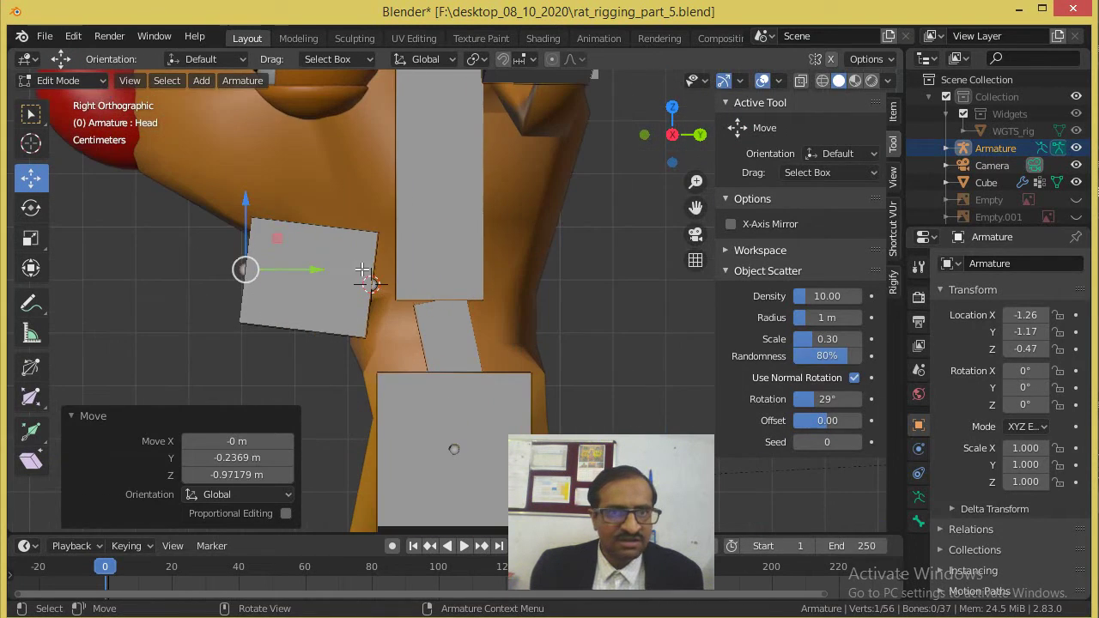
# Step: Thin the new jaw bone by scaling its B-Bone display size by about 0.56, 0.66 and 0.55 in succession
pyautogui.click(324, 257)
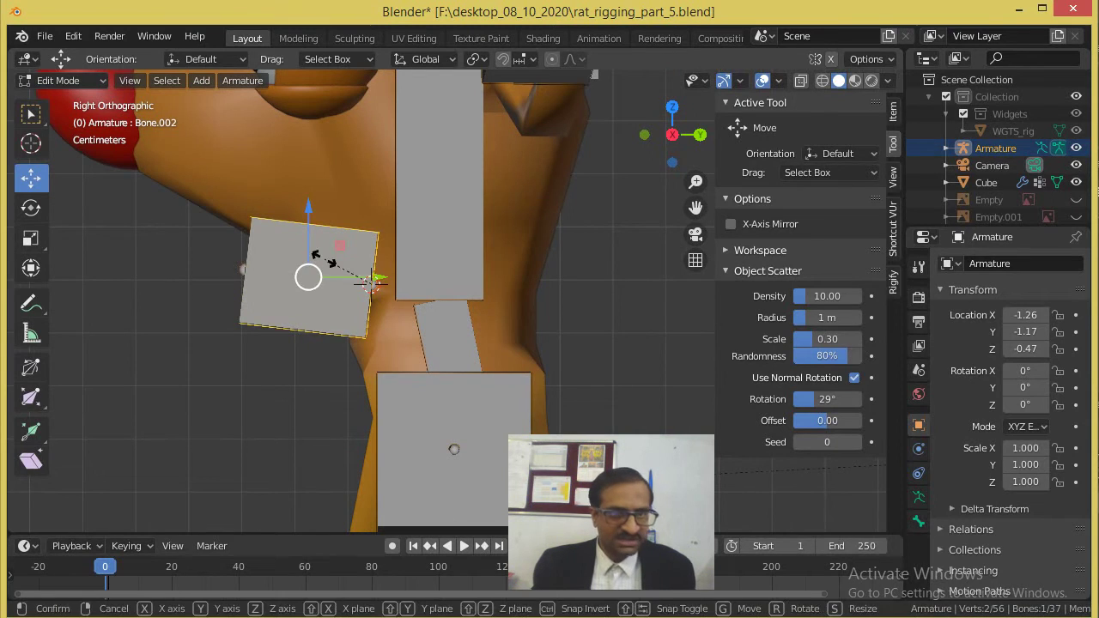
pyautogui.hotkey('ctrl', 'alt', 's')
pyautogui.click(360, 257)
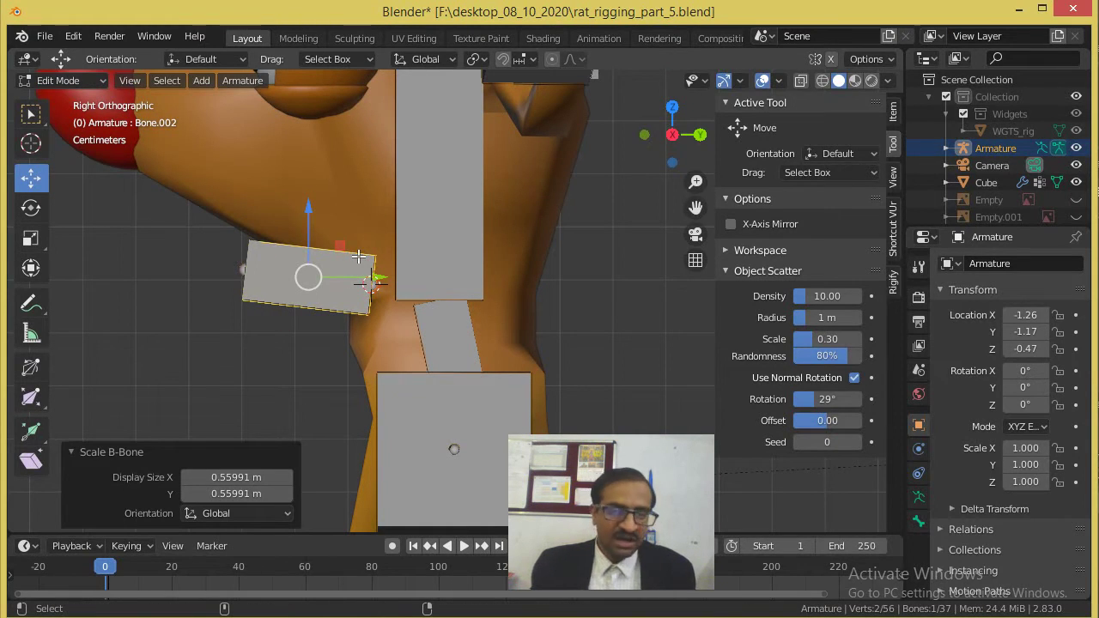
pyautogui.hotkey('ctrl', 'alt', 's')
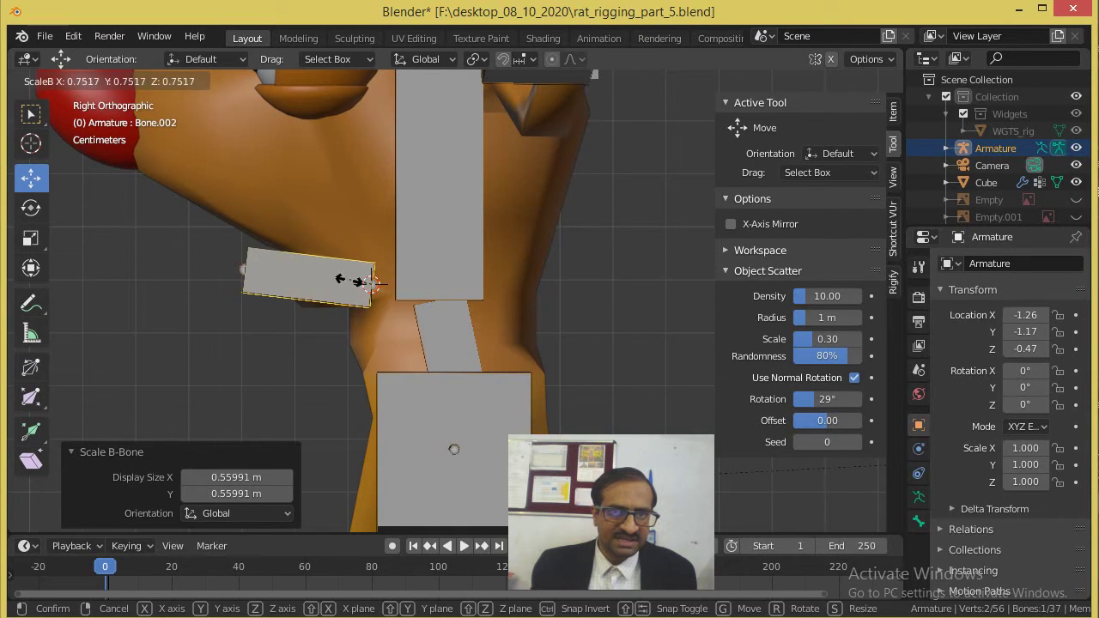
pyautogui.click(357, 274)
pyautogui.hotkey('ctrl', 'alt', 's')
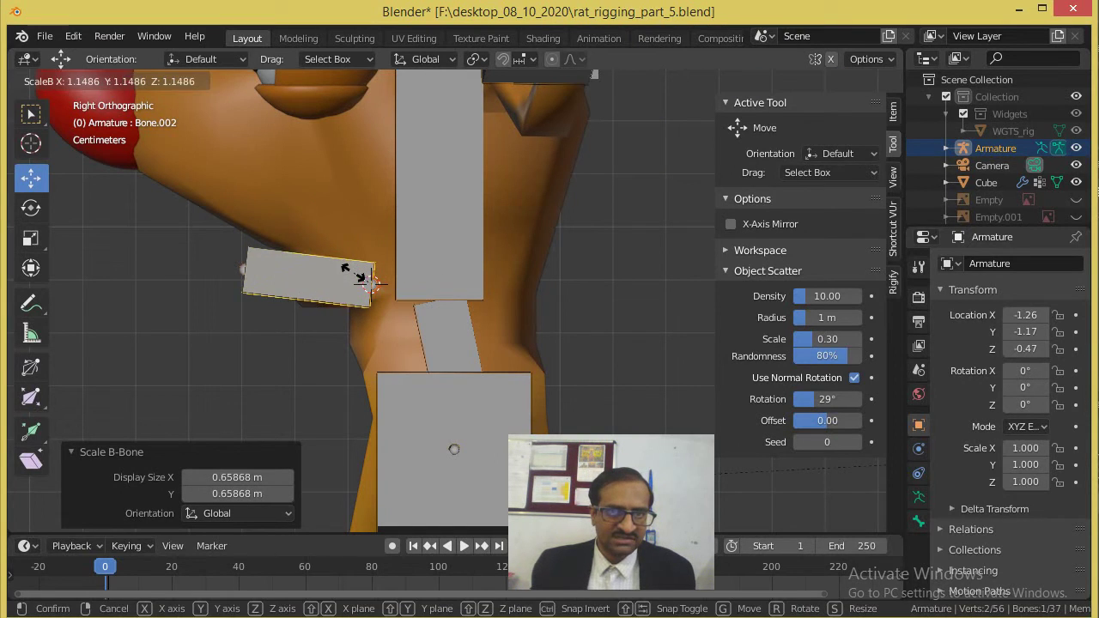
pyautogui.click(368, 278)
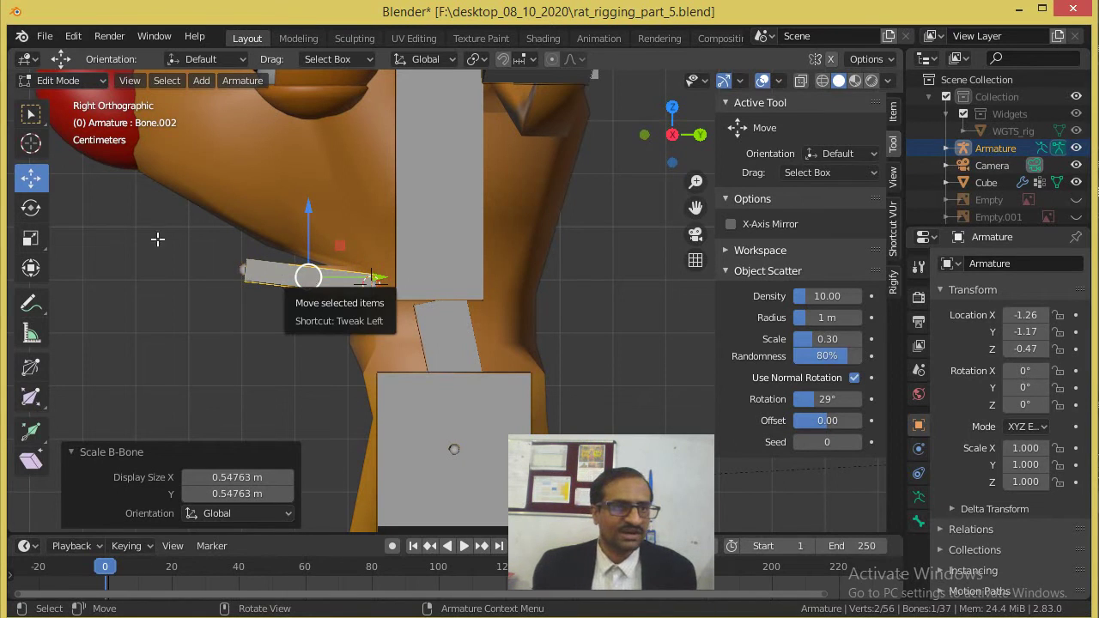
# Step: Move the jaw bone about -0.191 m along X in front view, bringing it in line with the head bone
pyautogui.press('KP_1')
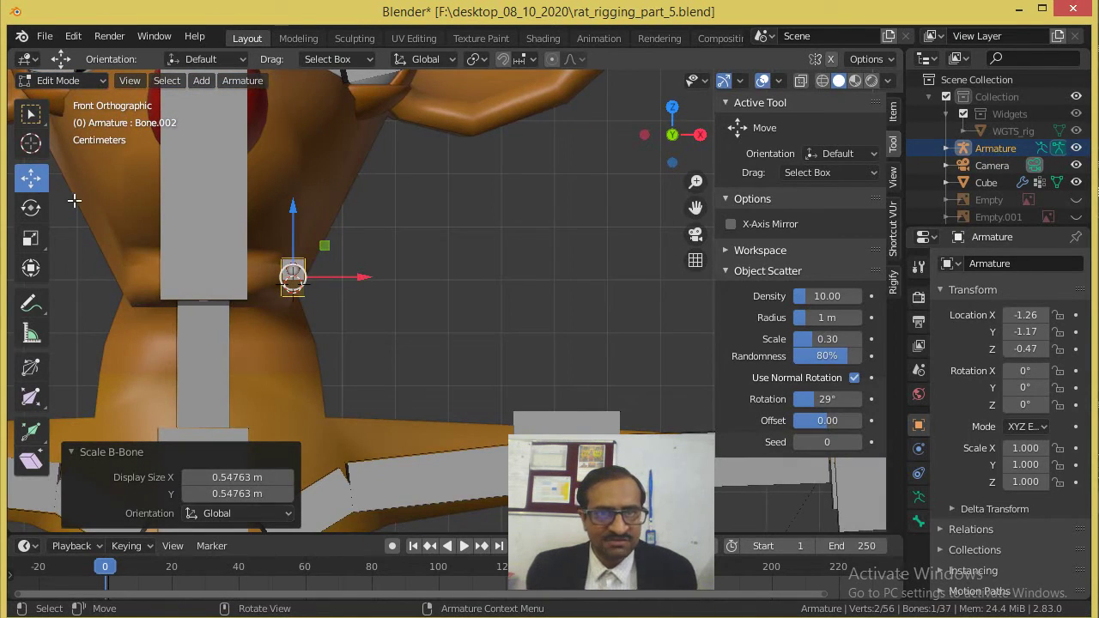
pyautogui.scroll(2, 232, 271)
pyautogui.keyDown('ctrl'); pyautogui.hscroll(2, 231, 271); pyautogui.keyUp('ctrl')
pyautogui.click(247, 268)
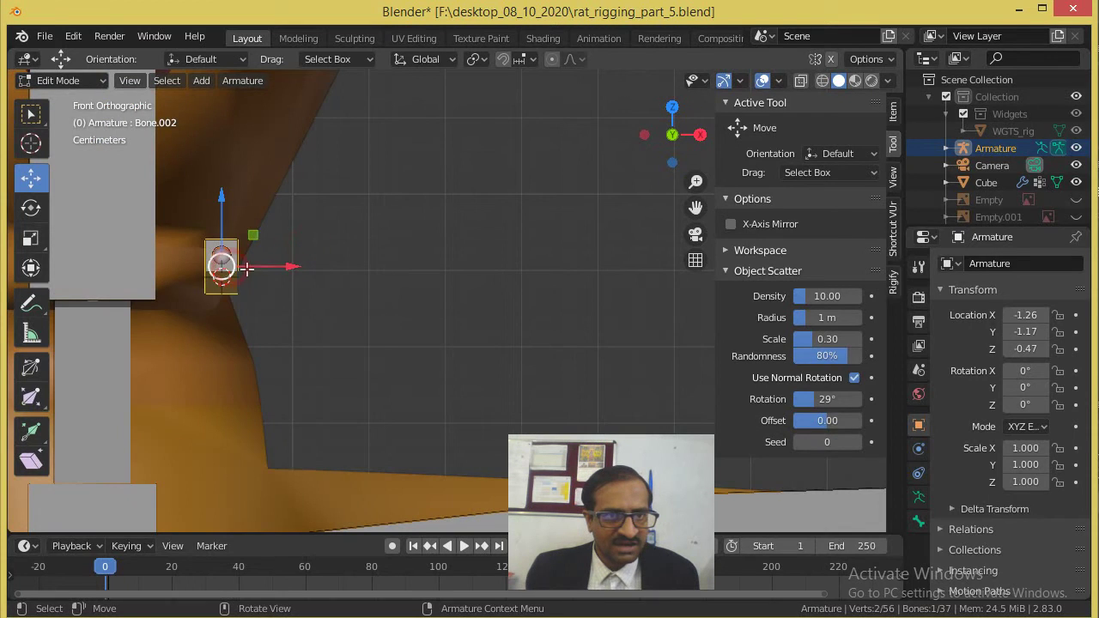
pyautogui.scroll(-2, 257, 270)
pyautogui.moveTo(300, 277); pyautogui.dragTo(215, 287)
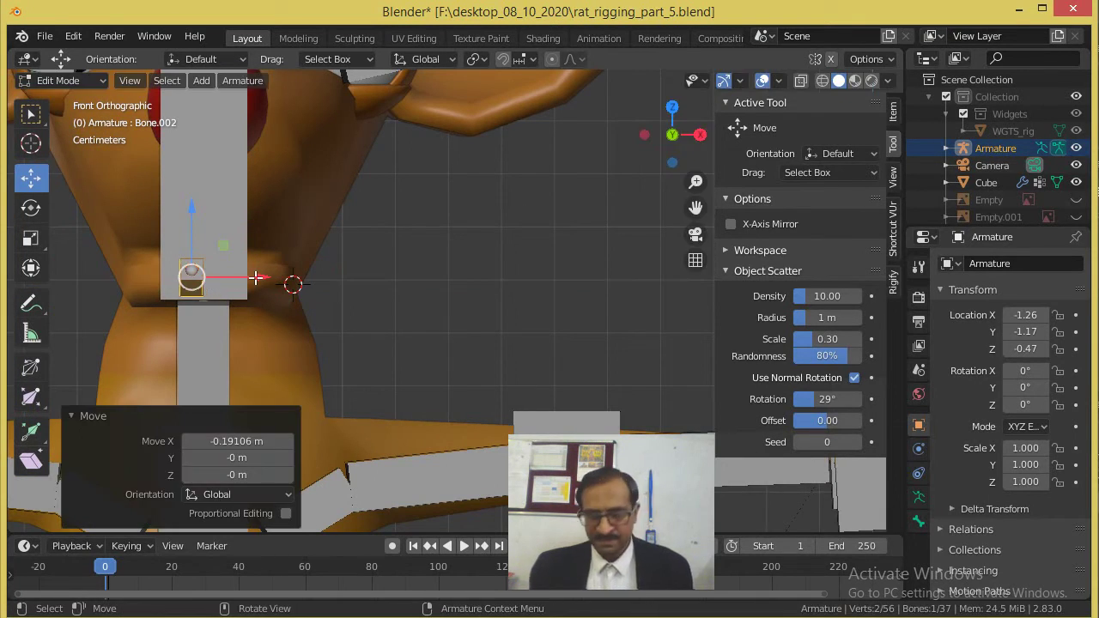
# Step: Move the jaw bone's tip in right view by about 0.015 m along Y and -0.007 m along Z
pyautogui.moveTo(255, 277); pyautogui.dragTo(7, 240, button='middle')
pyautogui.press('KP_3')
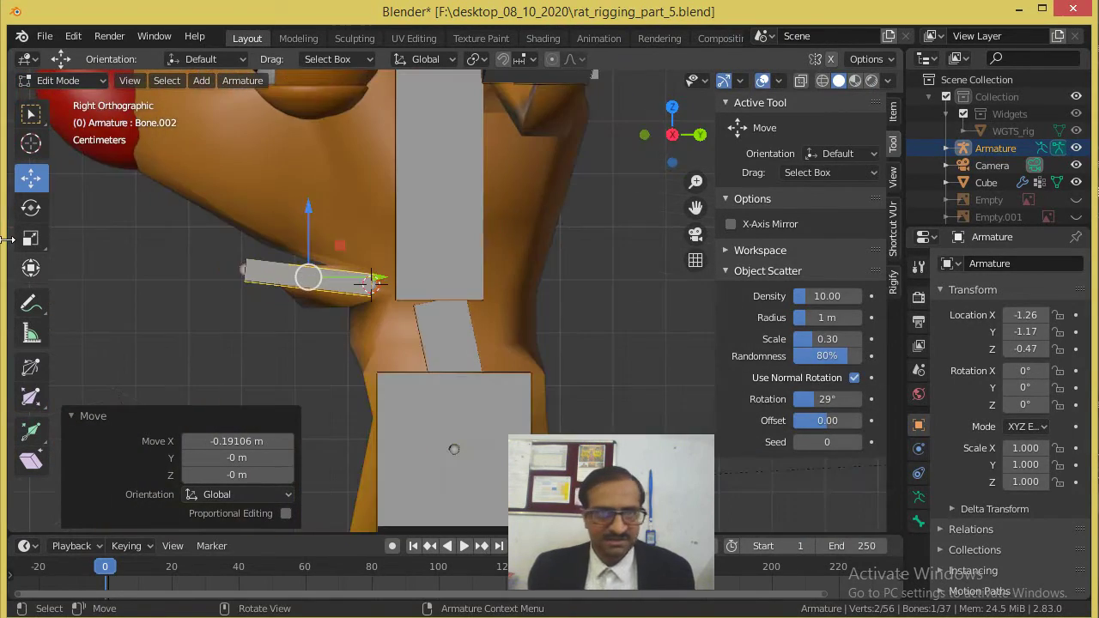
pyautogui.scroll(2, 177, 248)
pyautogui.click(147, 253)
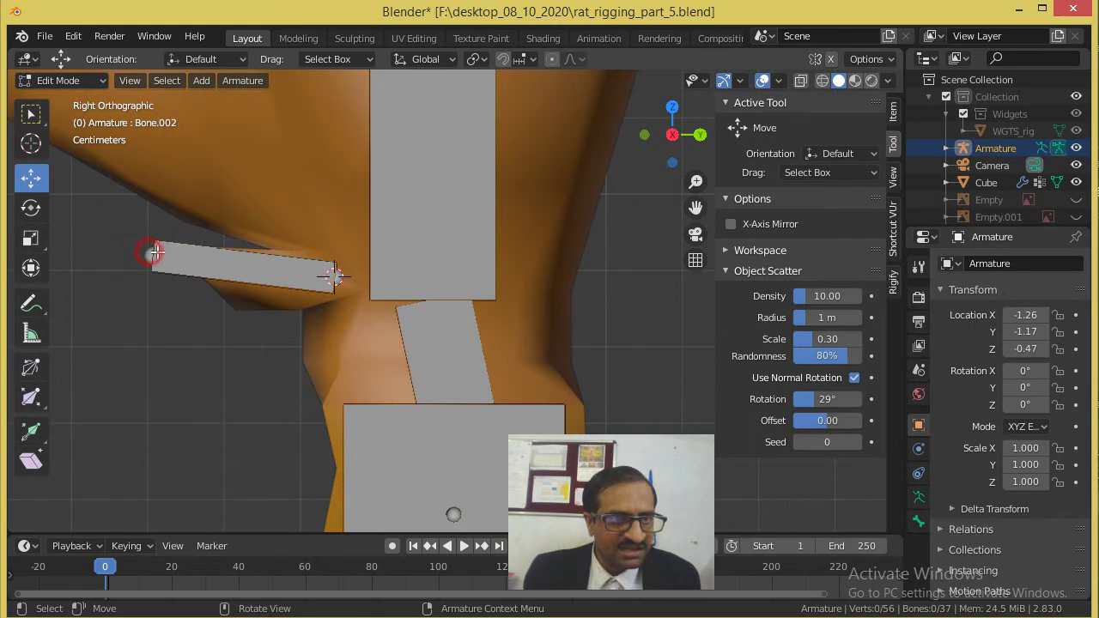
pyautogui.press('g')
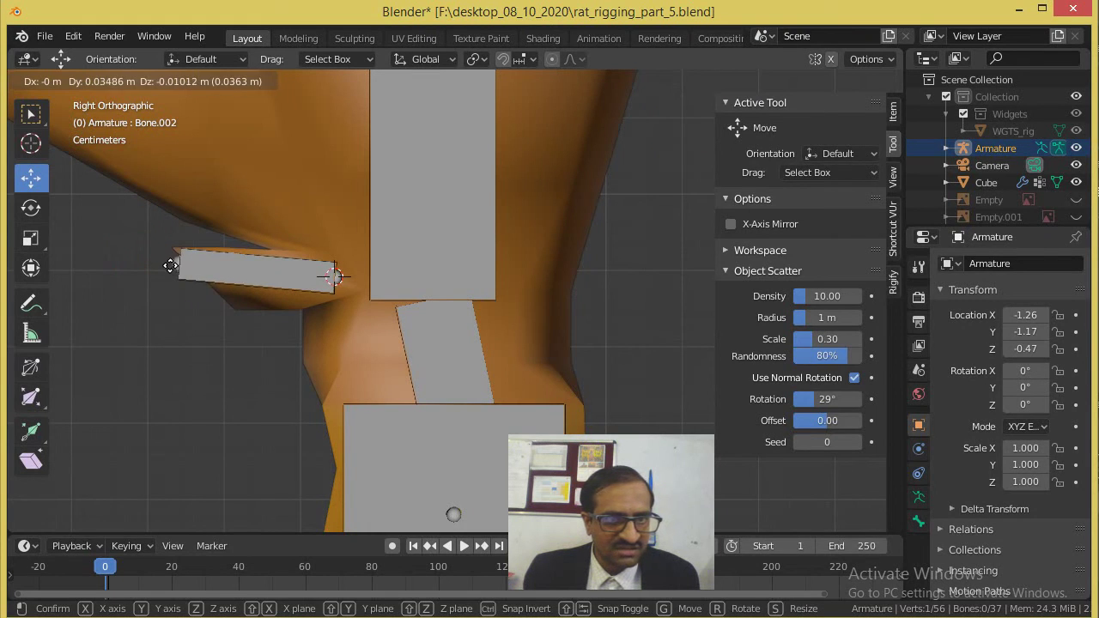
pyautogui.click(161, 265)
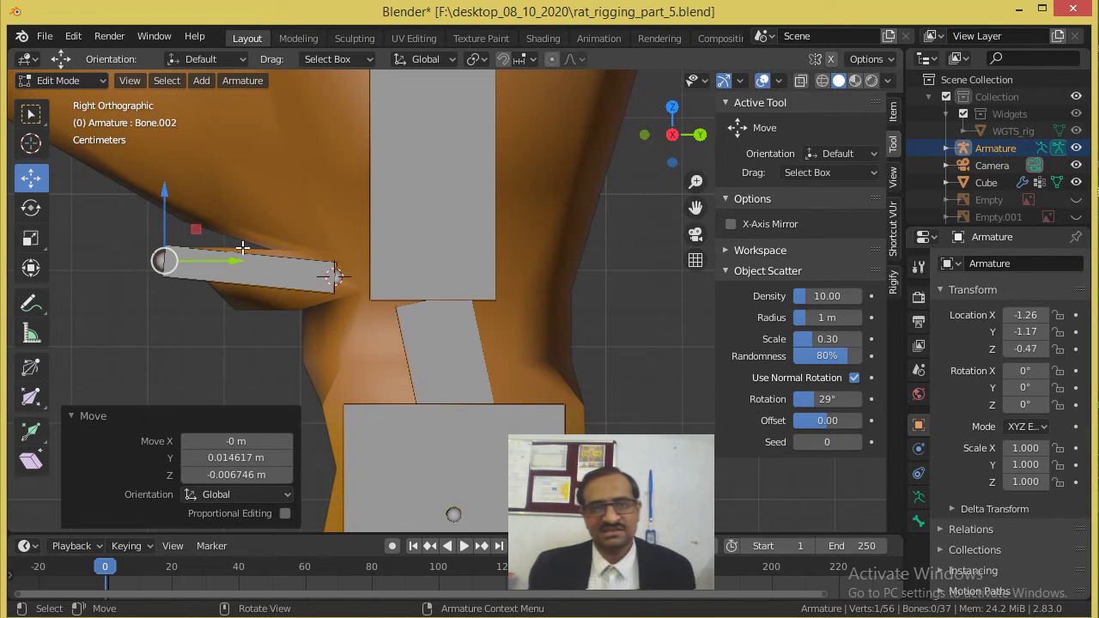
# Step: Lower the jaw bone's tip by about 0.076 m along Z and shift it about -0.006 m along Y
pyautogui.scroll(-3, 288, 286)
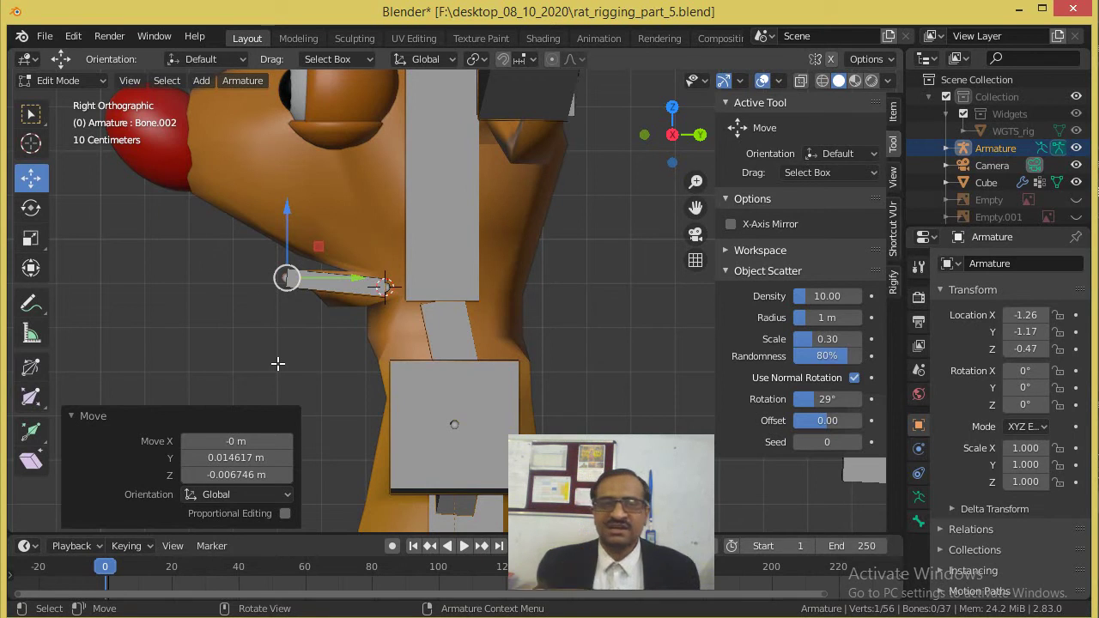
pyautogui.moveTo(283, 278); pyautogui.dragTo(280, 313)
pyautogui.scroll(3, 283, 311)
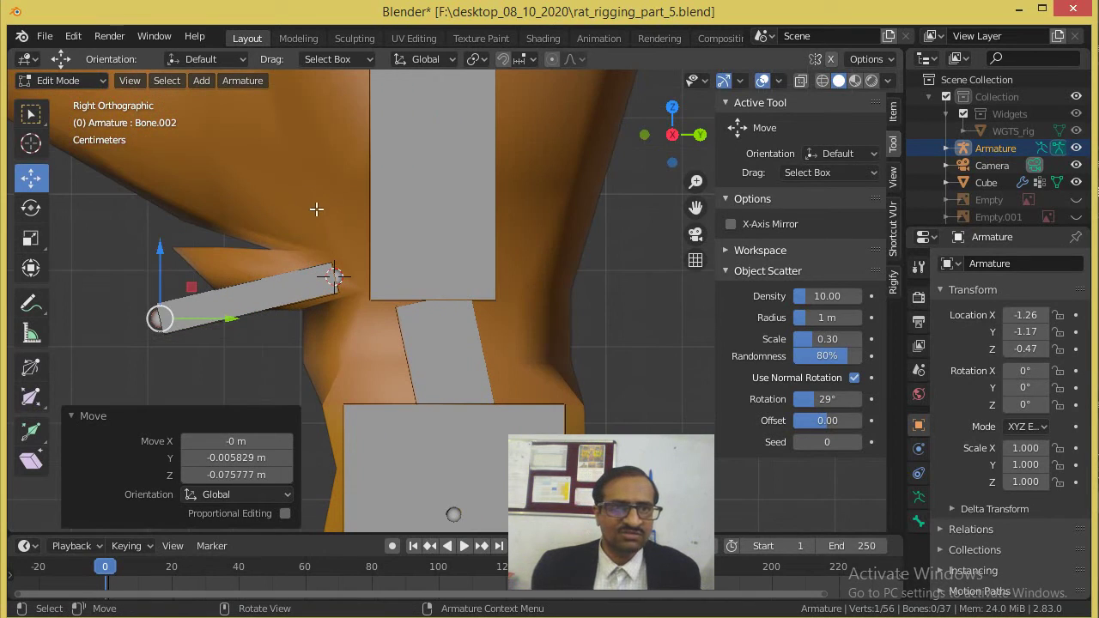
pyautogui.click(317, 205)
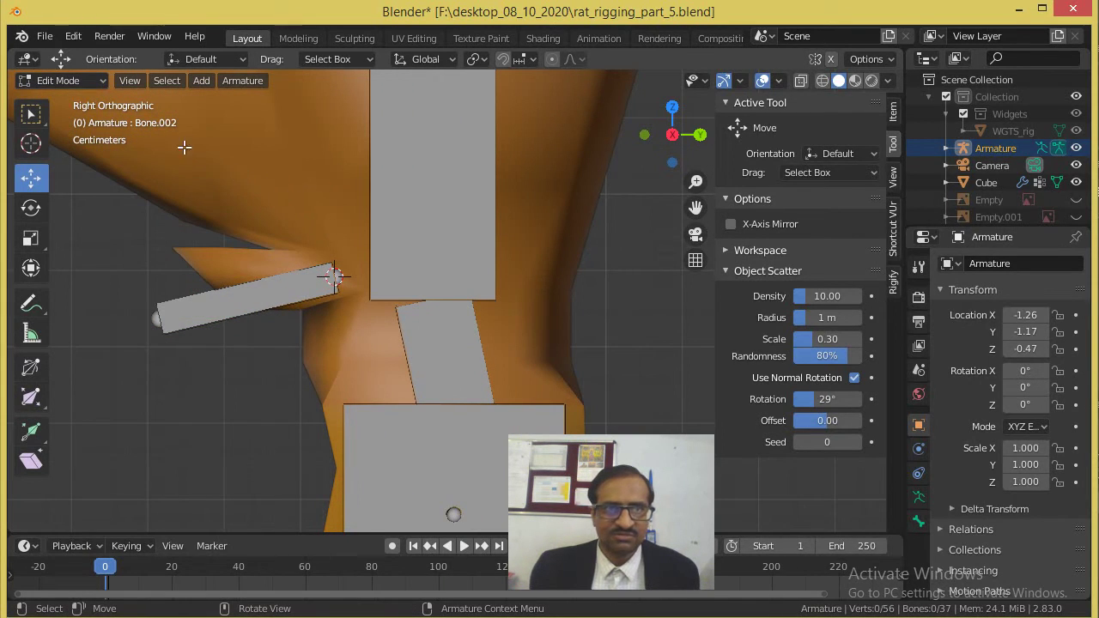
# Step: Open the rat's Cube mesh in Edit Mode with wireframe shading, lower the jaw's underside vertices slightly and move its tip vertices about -0.031 m along Y
pyautogui.click(51, 80)
pyautogui.click(37, 98)
pyautogui.click(231, 198)
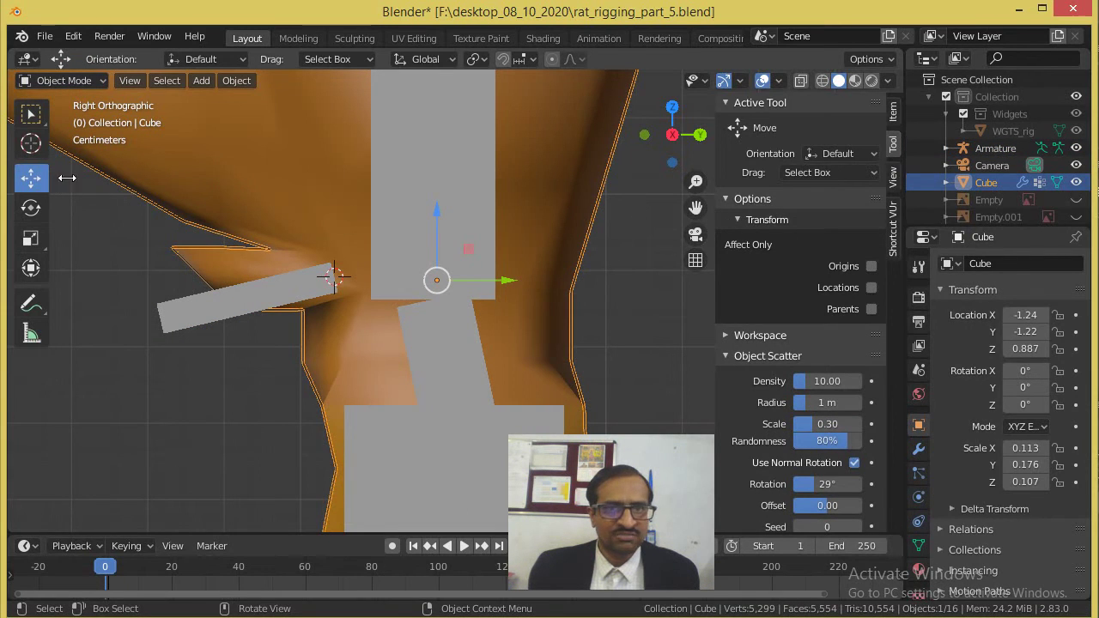
pyautogui.press('Tab')
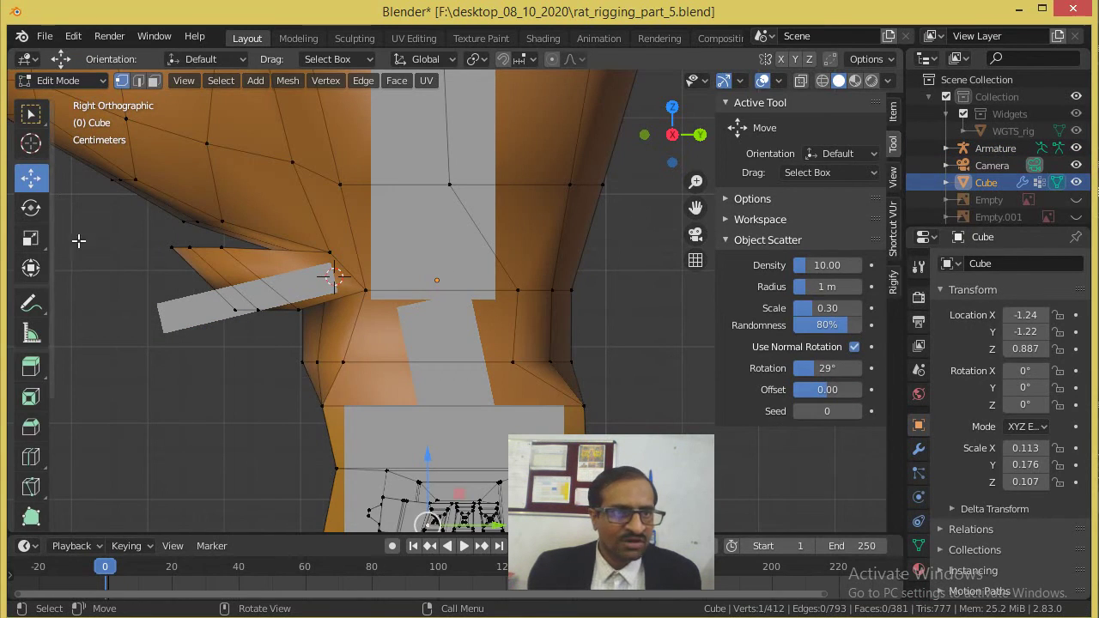
pyautogui.click(822, 80)
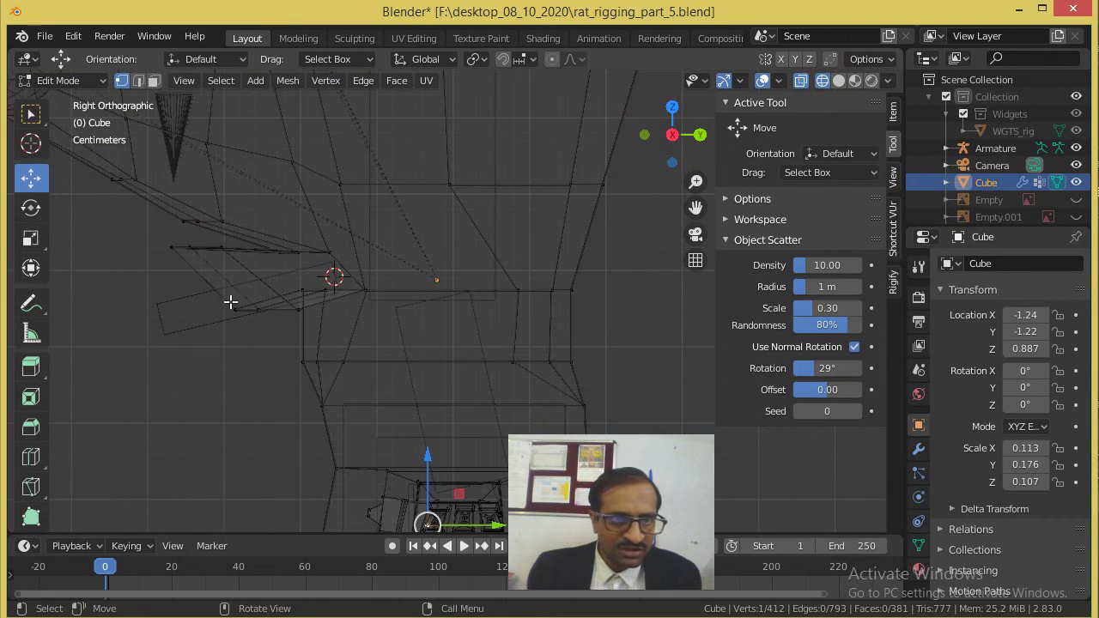
pyautogui.moveTo(205, 293); pyautogui.dragTo(261, 325)
pyautogui.moveTo(148, 234); pyautogui.dragTo(180, 274)
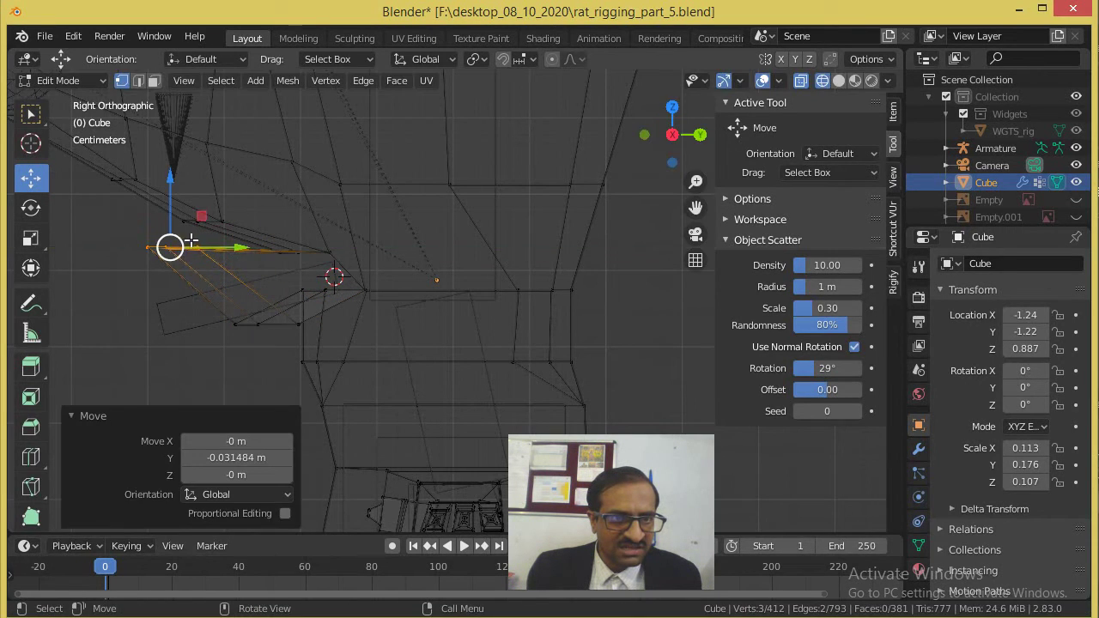
# Step: Move the jaw's tip vertices about -0.029 m along Y and -0.076 m along Z, and return the viewport to solid shading
pyautogui.moveTo(175, 236); pyautogui.dragTo(154, 298)
pyautogui.click(839, 80)
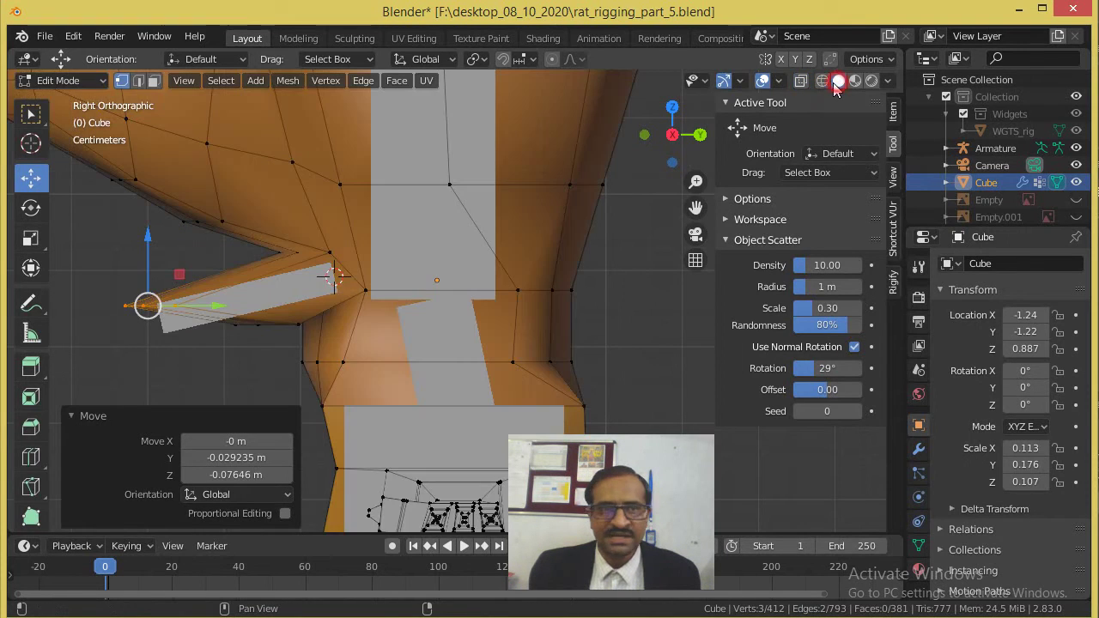
# Step: Move the jaw's underside vertices about -0.092 m along Y and -0.008 m along Z, check them in front view and return to Object Mode
pyautogui.click(244, 324)
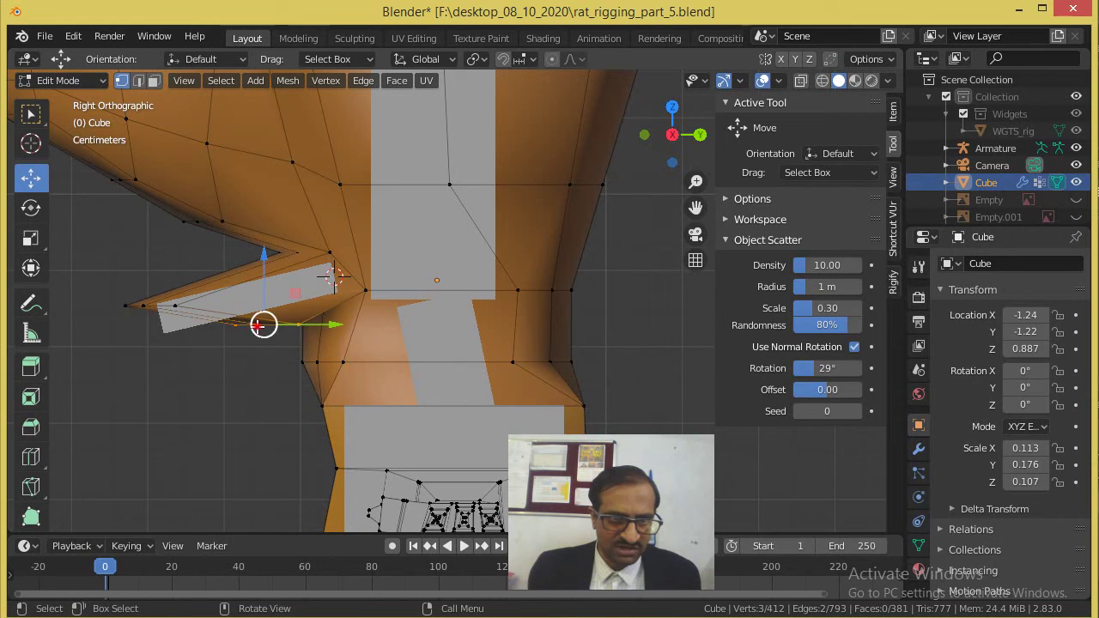
pyautogui.moveTo(263, 323); pyautogui.dragTo(196, 330)
pyautogui.scroll(-2, 202, 340)
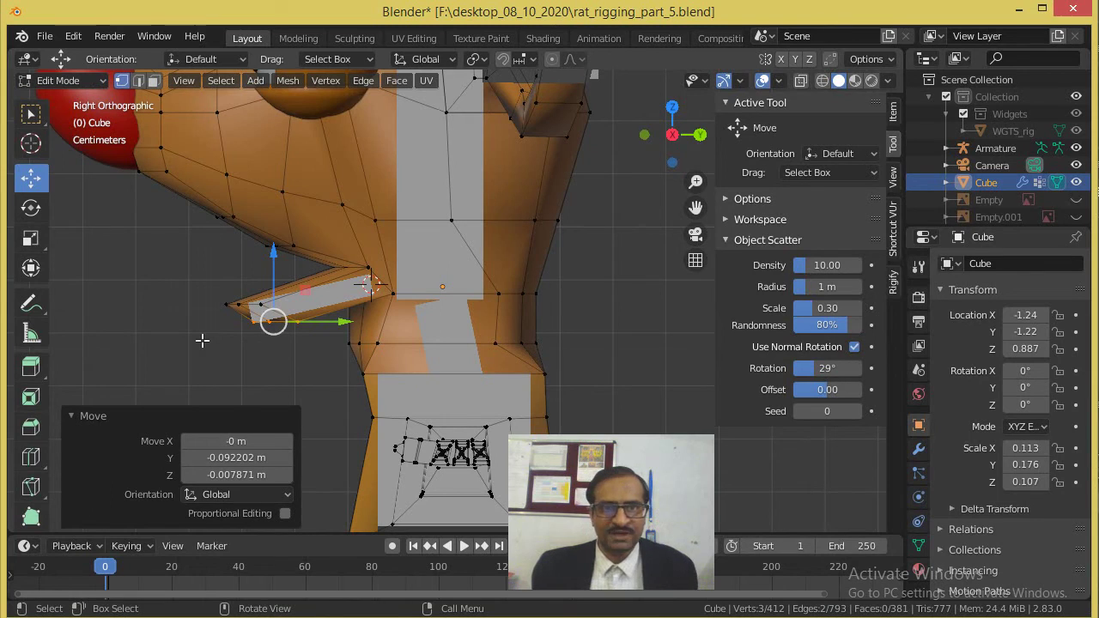
pyautogui.press('KP_1')
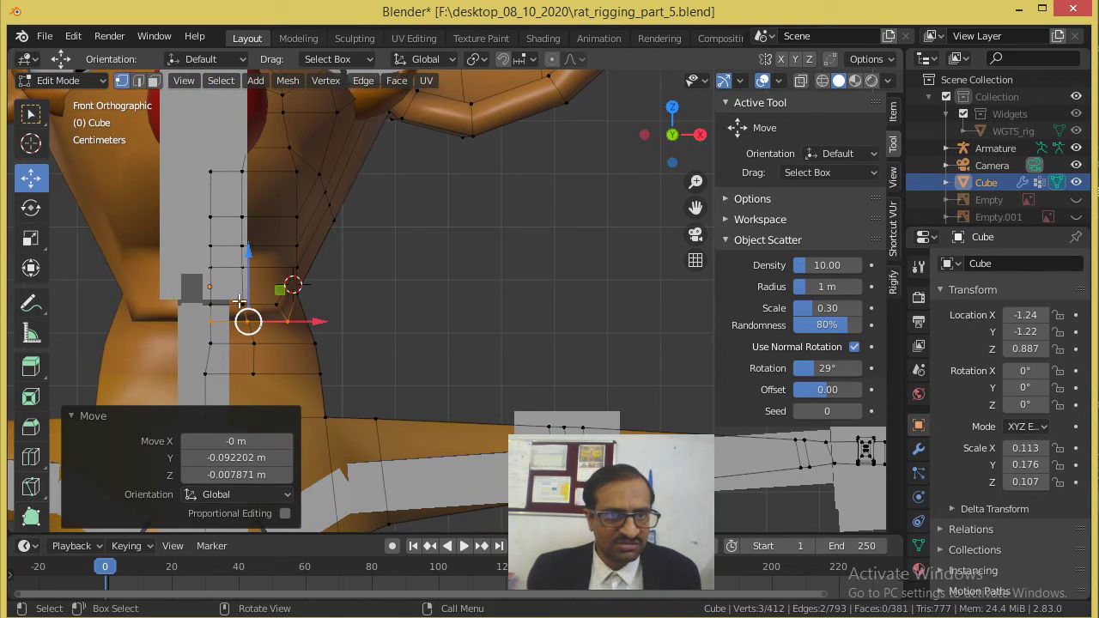
pyautogui.scroll(1, 239, 300)
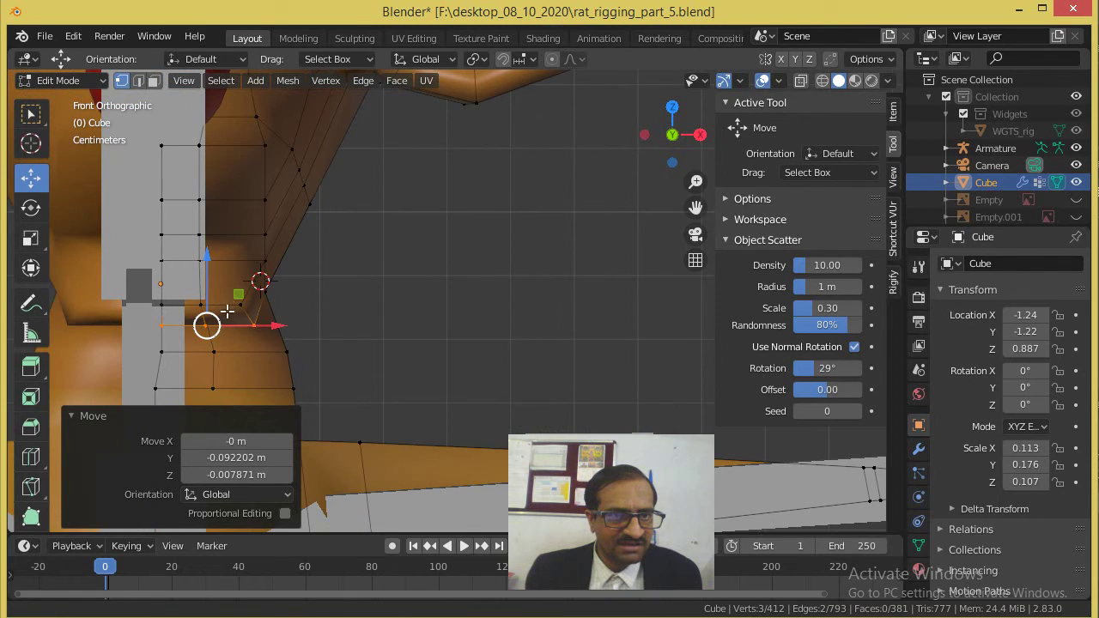
pyautogui.keyDown('shift'); pyautogui.moveTo(595, 207); pyautogui.dragTo(691, 149, button='middle'); pyautogui.keyUp('shift')
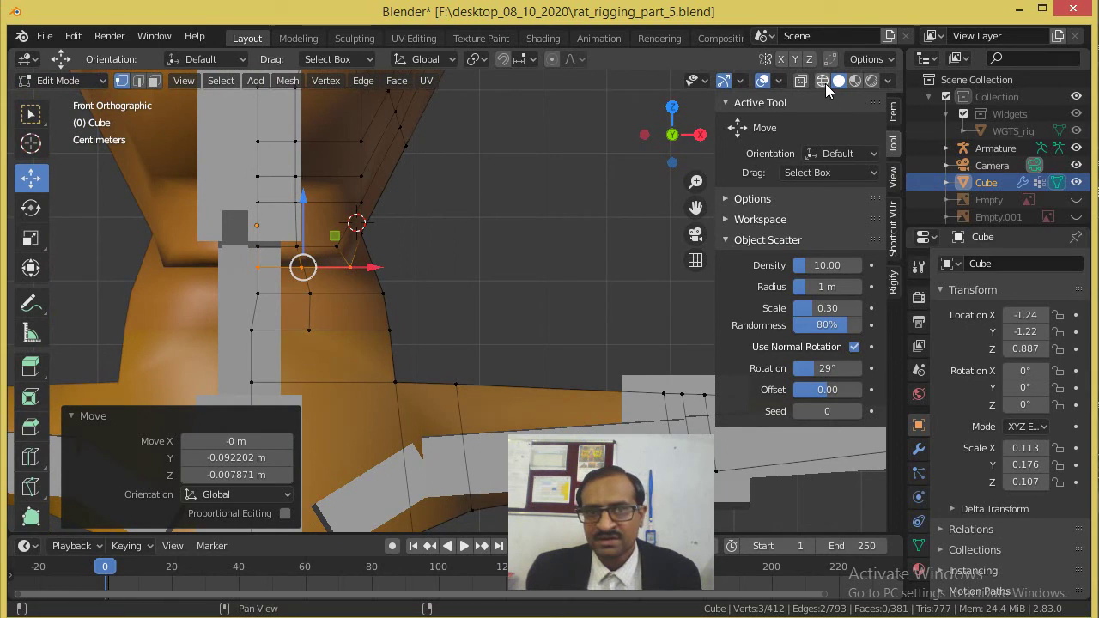
pyautogui.press('Tab')
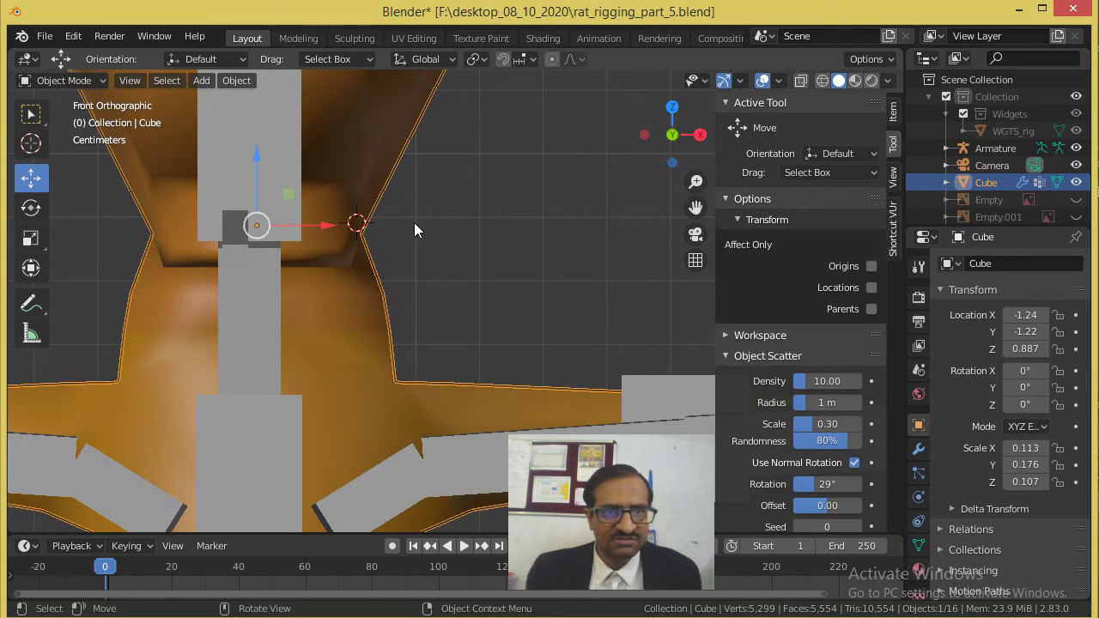
# Step: Examine the rat's jaw, head and surrounding bones from several angles in perspective view
pyautogui.moveTo(415, 231); pyautogui.dragTo(332, 322, button='middle')
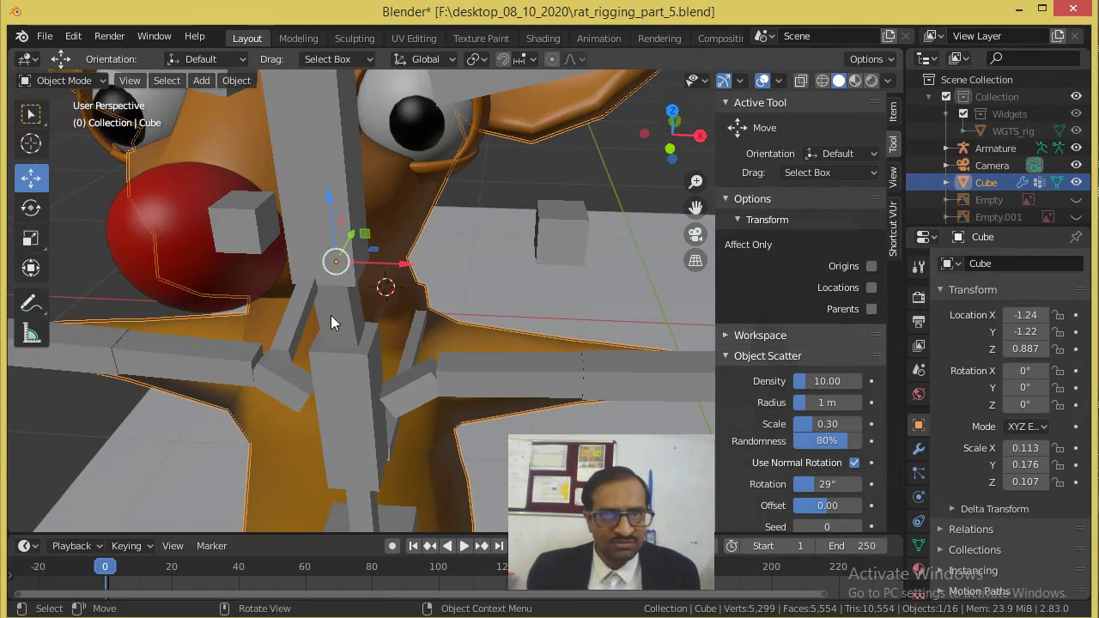
pyautogui.moveTo(401, 267); pyautogui.dragTo(313, 362)
pyautogui.rightClick(313, 362)
pyautogui.scroll(-5, 343, 346)
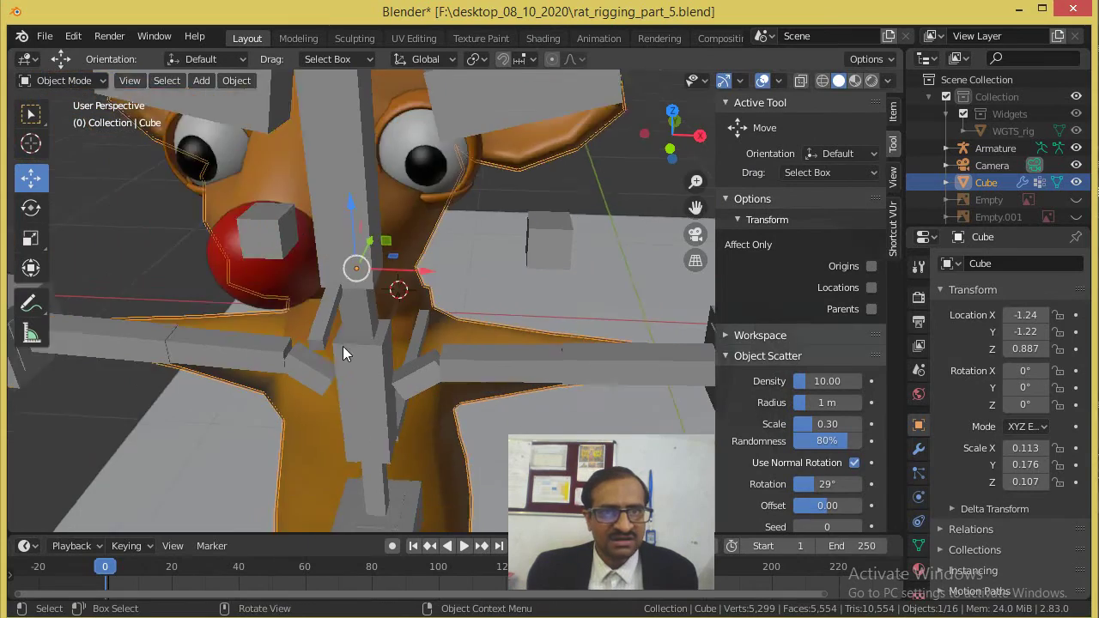
pyautogui.moveTo(412, 249); pyautogui.dragTo(391, 120)
pyautogui.moveTo(378, 166); pyautogui.dragTo(333, 151, button='middle')
pyautogui.hotkey('ctrl', 'z')
pyautogui.scroll(4, 343, 319)
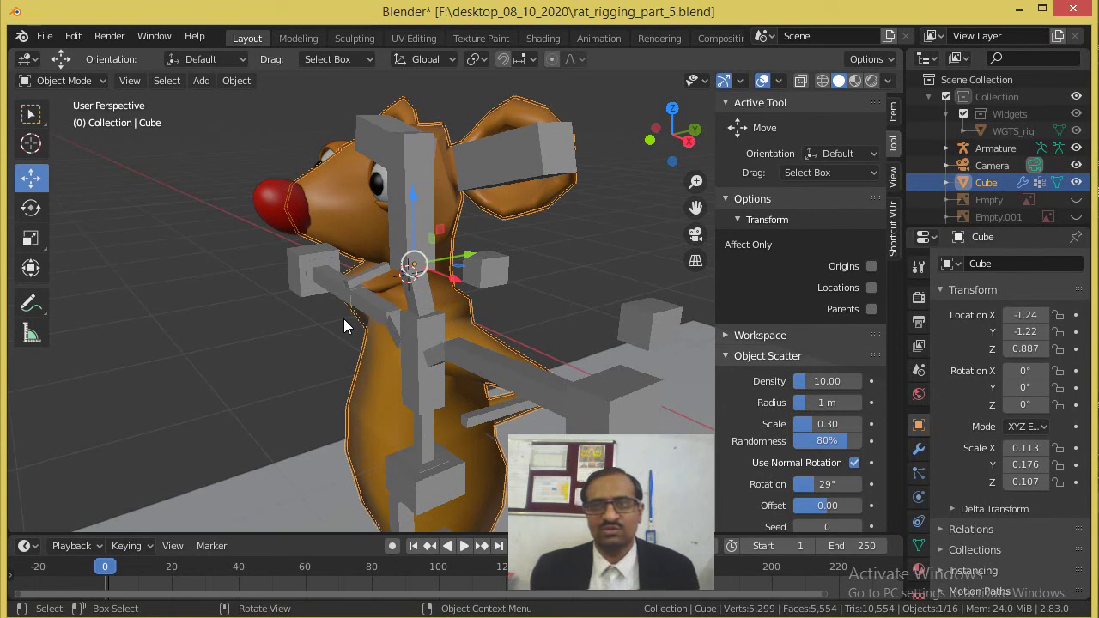
pyautogui.moveTo(373, 282); pyautogui.dragTo(418, 285, button='middle')
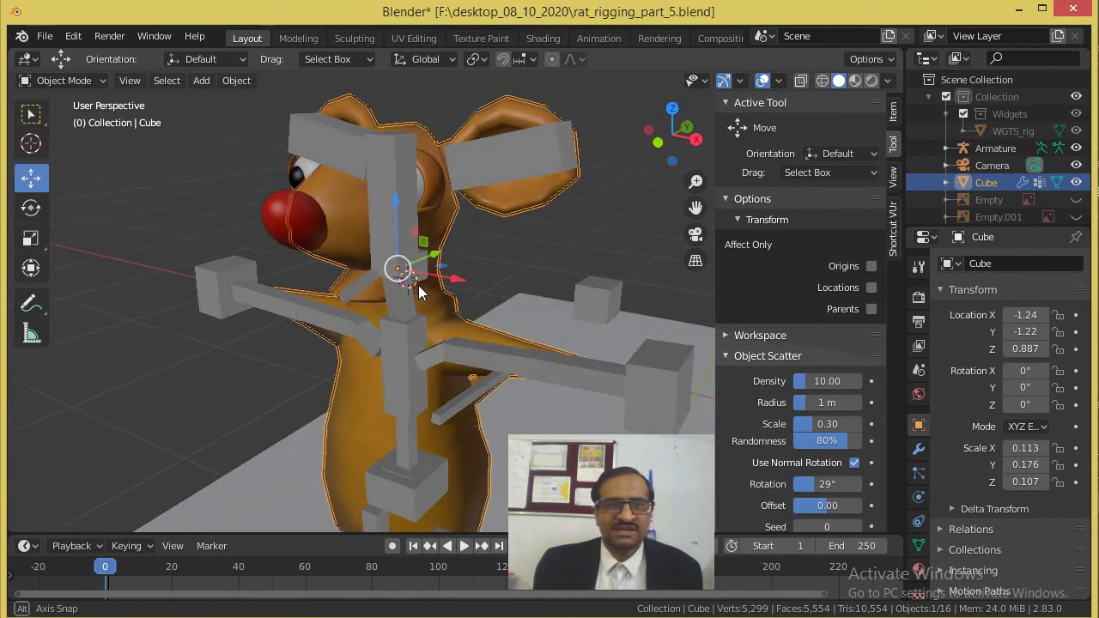
pyautogui.scroll(-4, 418, 285)
pyautogui.scroll(4, 513, 352)
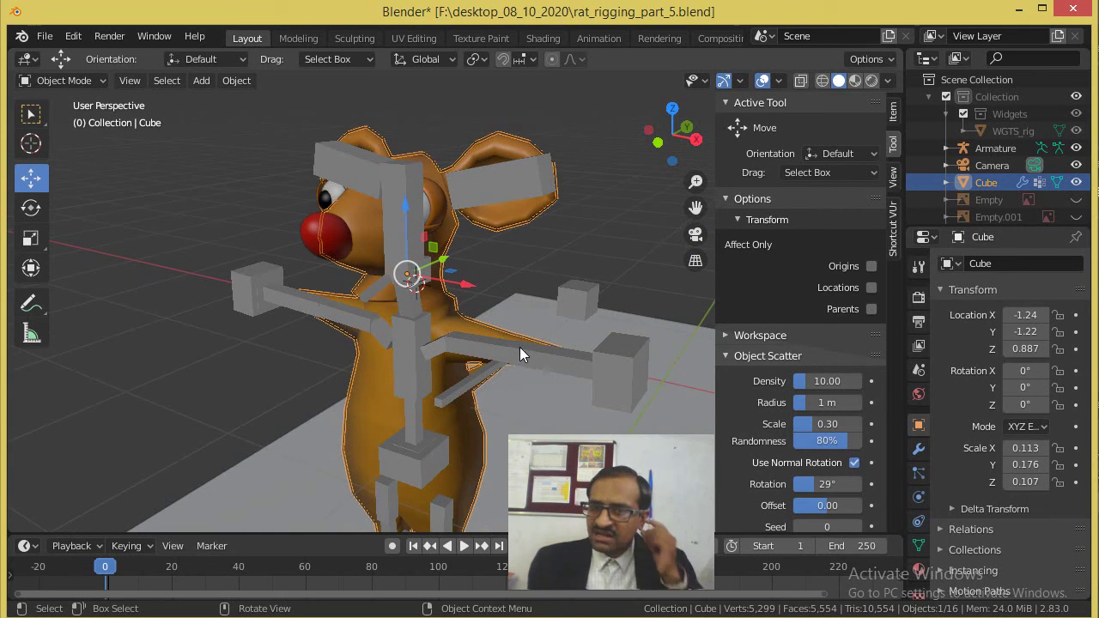